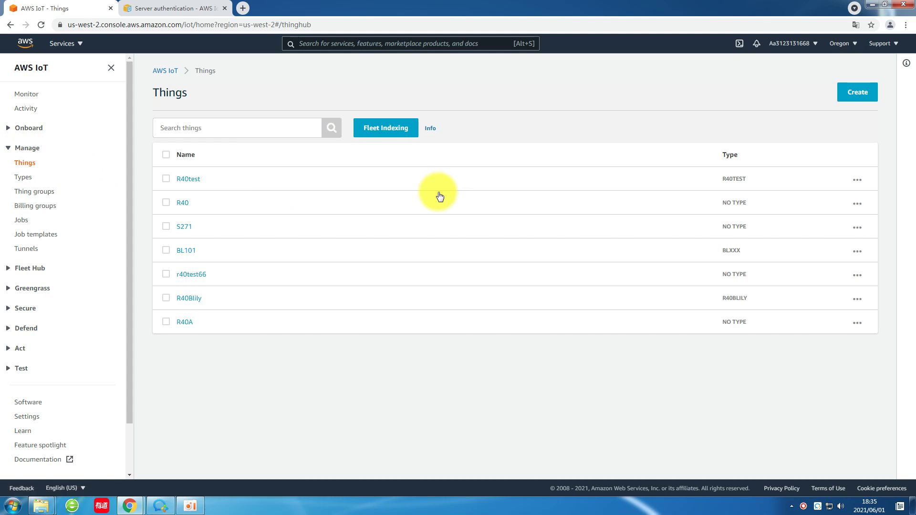
Start creating a single AWS IoT thing and name it R40test01.
left_click(857, 94)
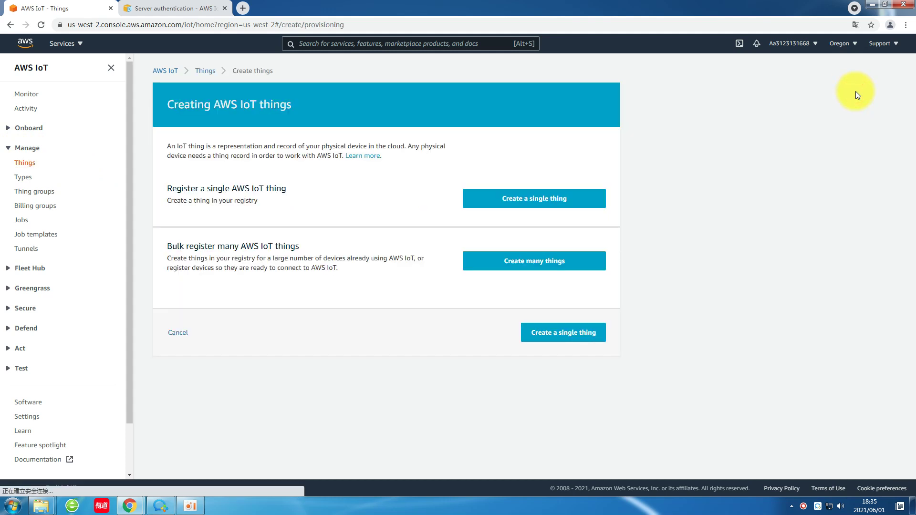
left_click(506, 200)
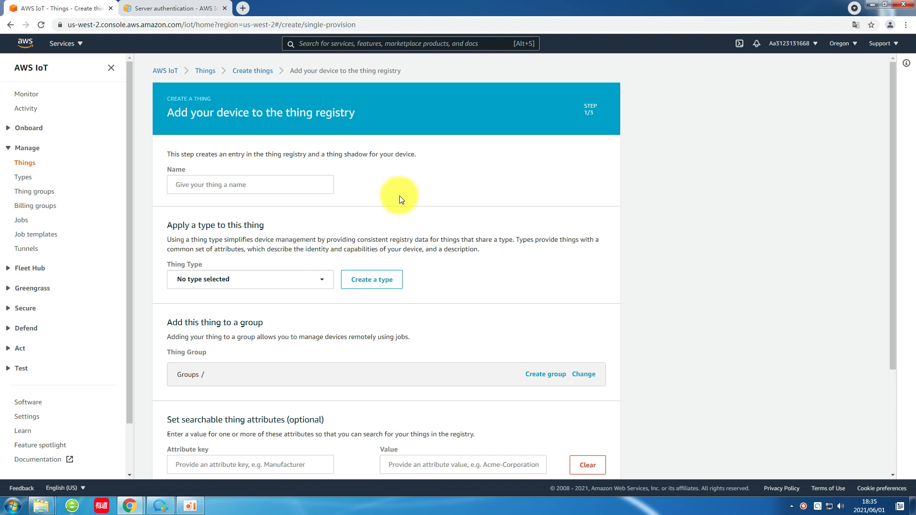
left_click(257, 185)
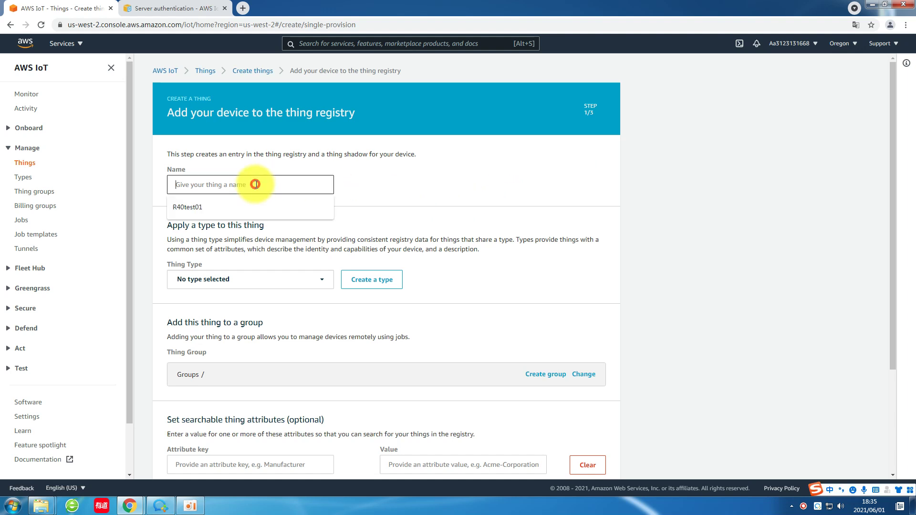
type("R40test")
key("shift")
type("01")
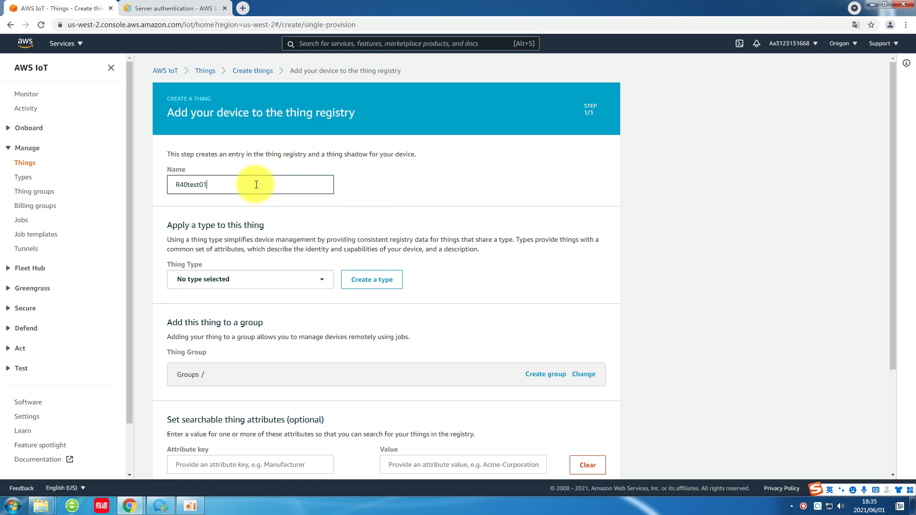
Create a new thing type named R40test01 for this thing, without attributes or tags.
left_click(322, 280)
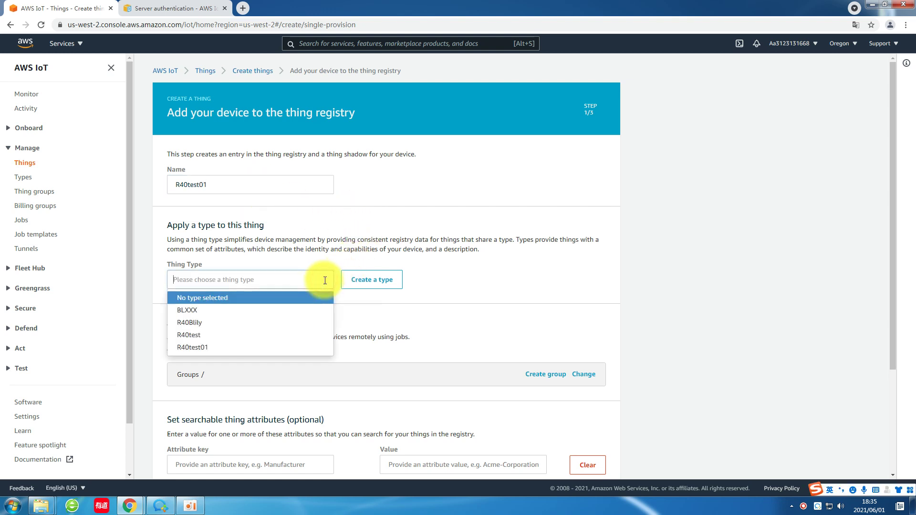
left_click(369, 280)
left_click(356, 143)
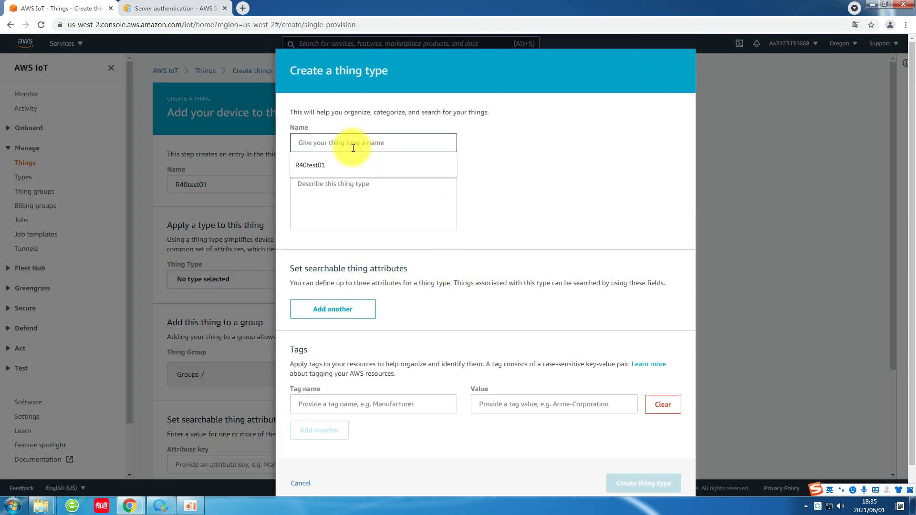
left_click(324, 164)
scroll(516, 182, "down", 1)
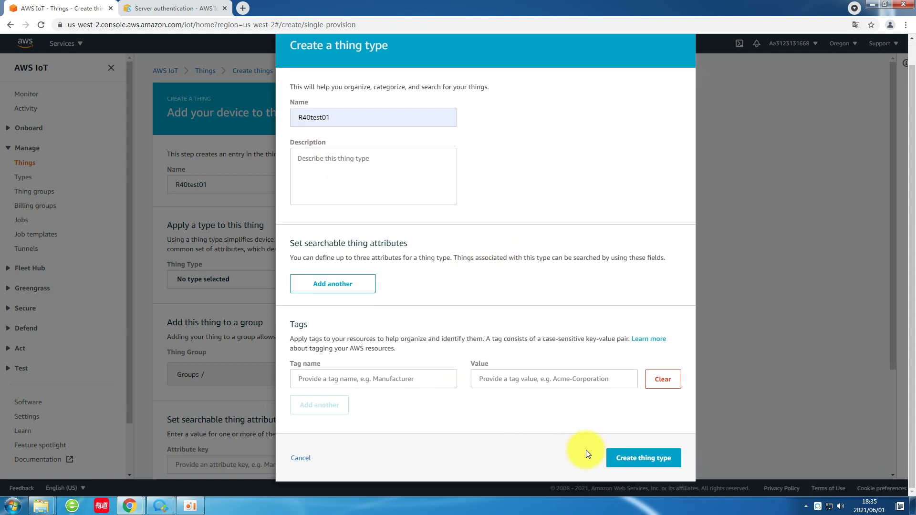
left_click(630, 462)
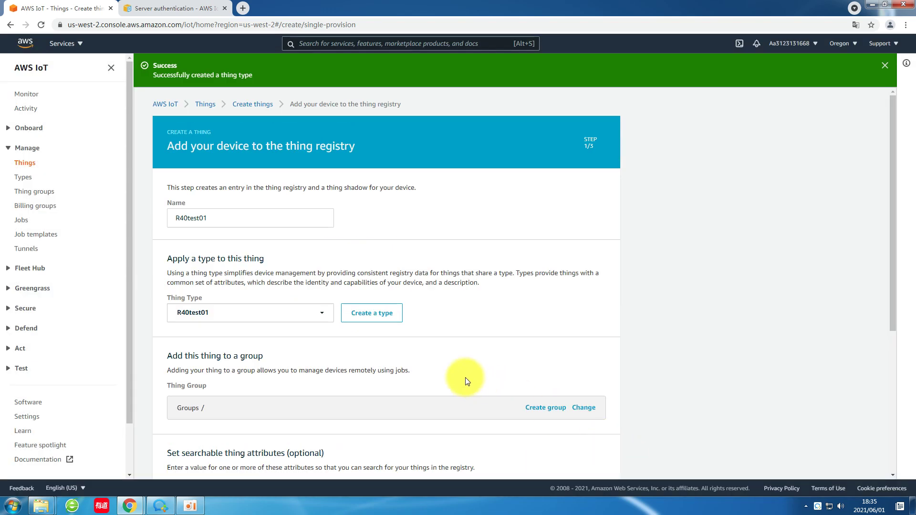
Continue with no thing group or attributes and generate the thing's certificate with one-click certificate creation.
scroll(452, 344, "down", 3)
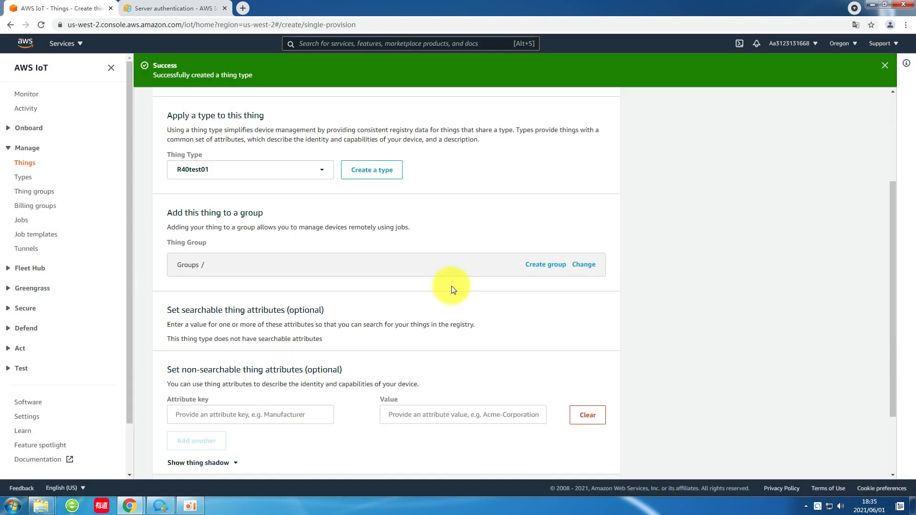
scroll(455, 287, "down", 2)
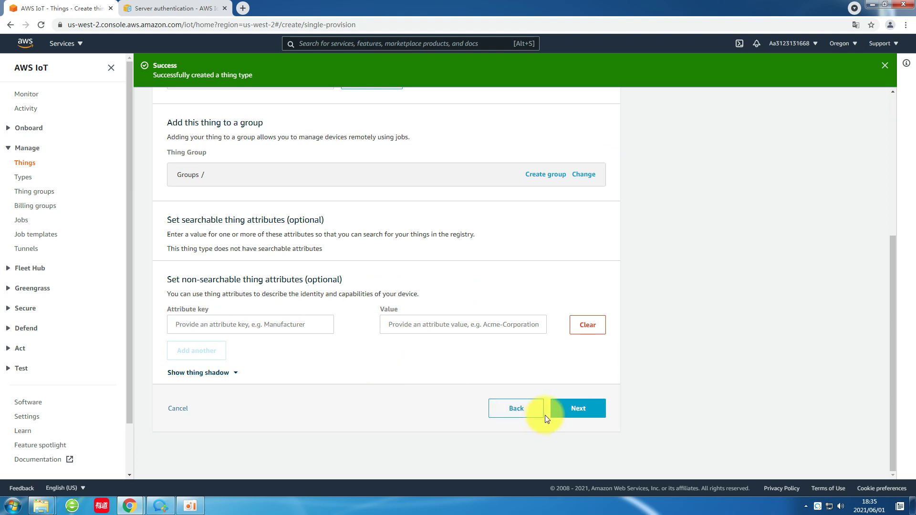
left_click(573, 408)
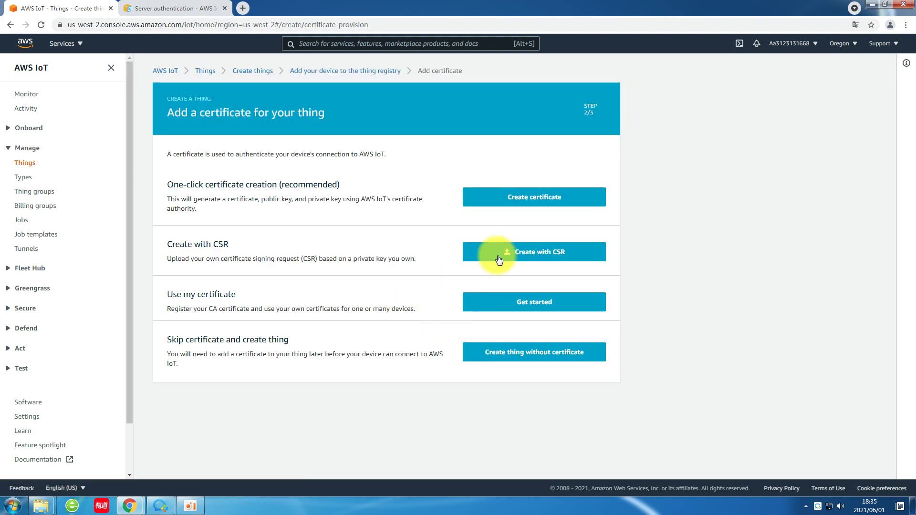
left_click(524, 200)
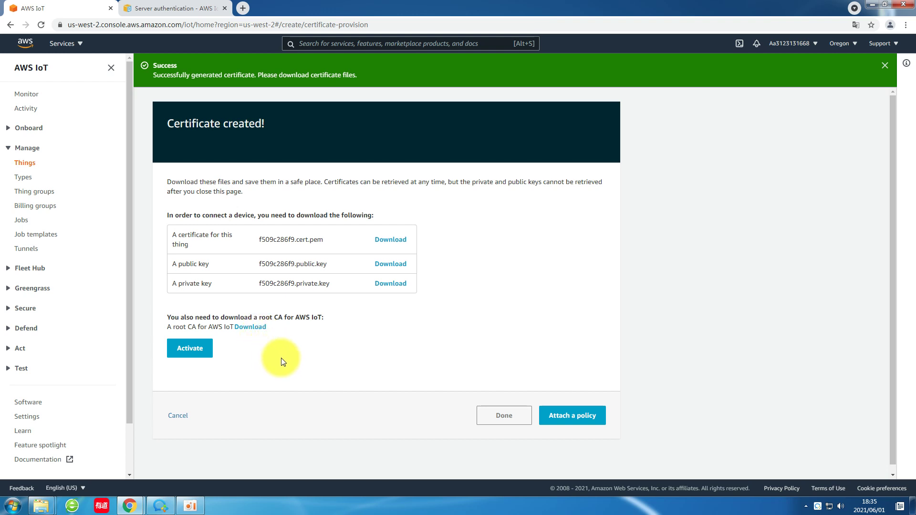
Switch to Windows Explorer, delete all four old certificate and key files from F:\AWS, and minimize the window.
mouse_move(41, 505)
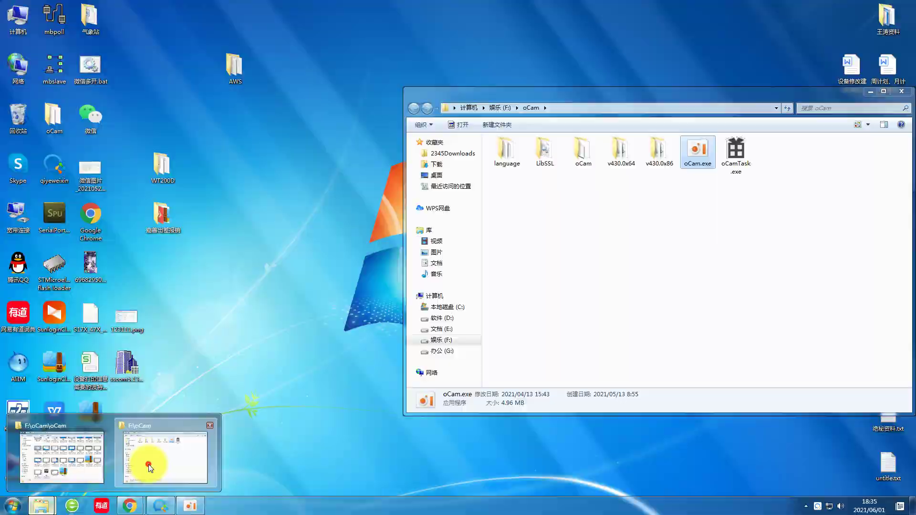
left_click(147, 465)
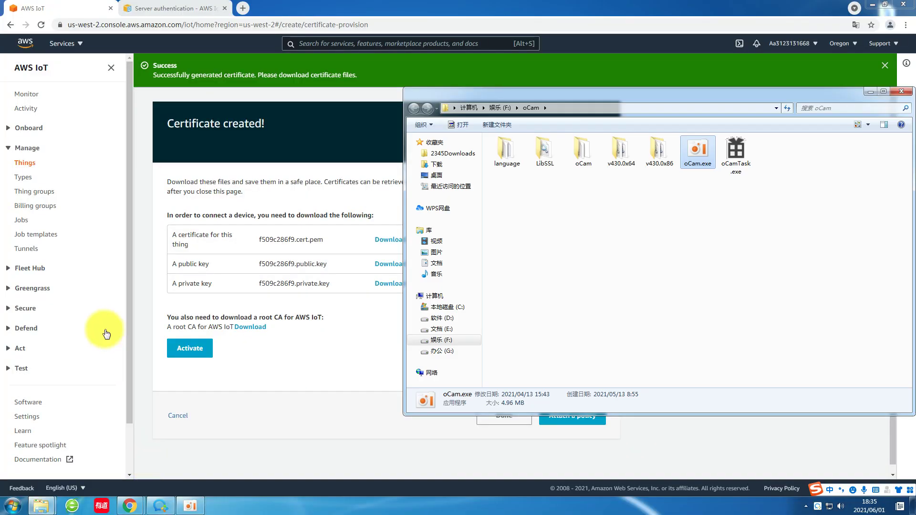
left_click(443, 340)
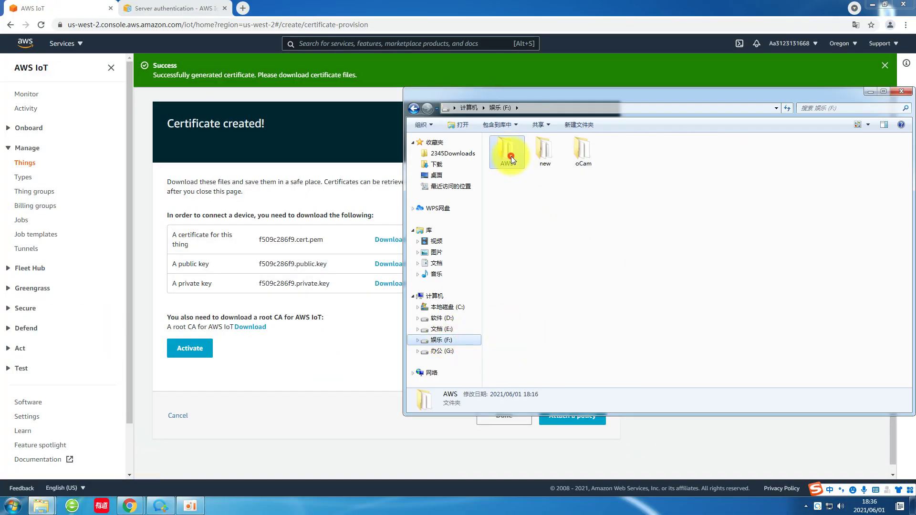
double_click(504, 152)
left_click_drag(631, 222, 499, 145)
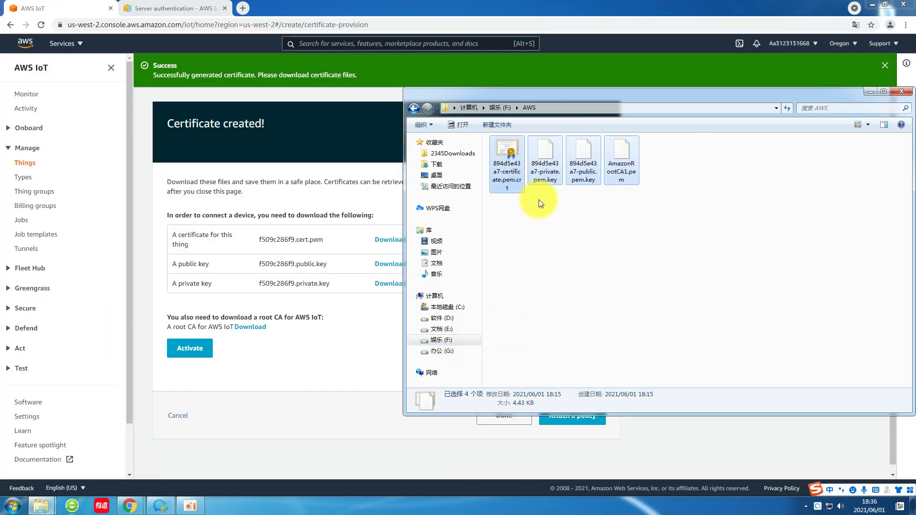
key("Delete")
left_click(497, 257)
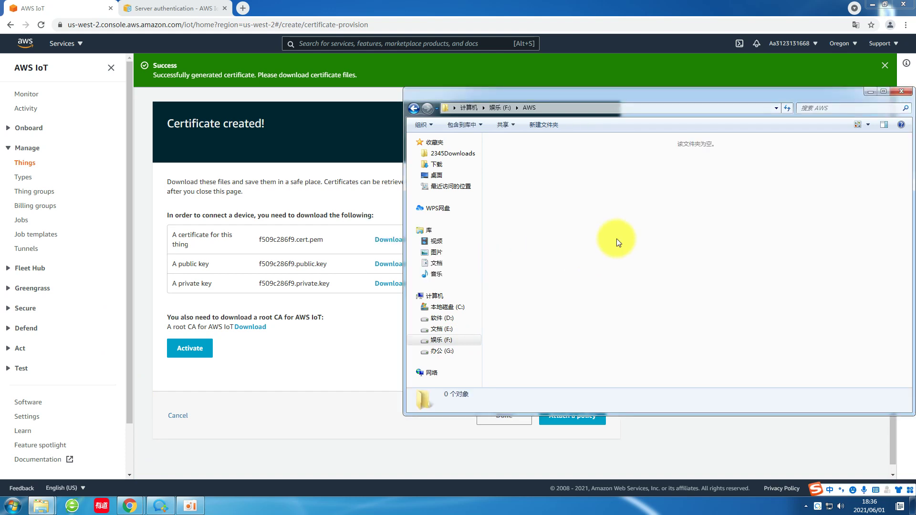
left_click(870, 92)
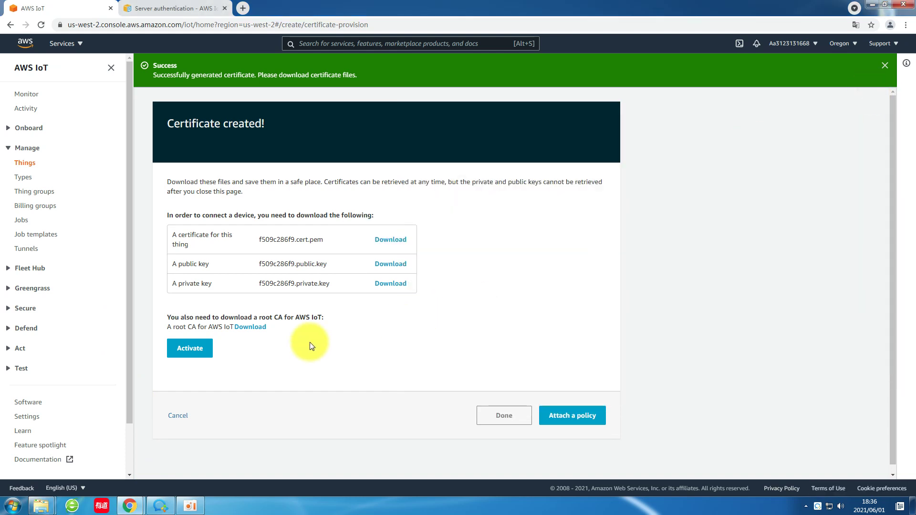
Save the Amazon Root CA 1 certificate as AmazonRootCA1.pem in F:\AWS and return to the created certificate page.
left_click(251, 327)
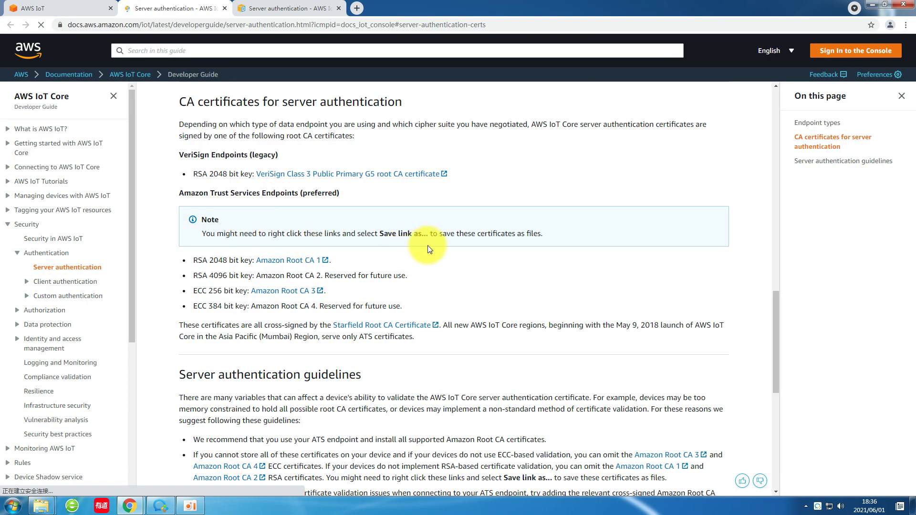
right_click(293, 261)
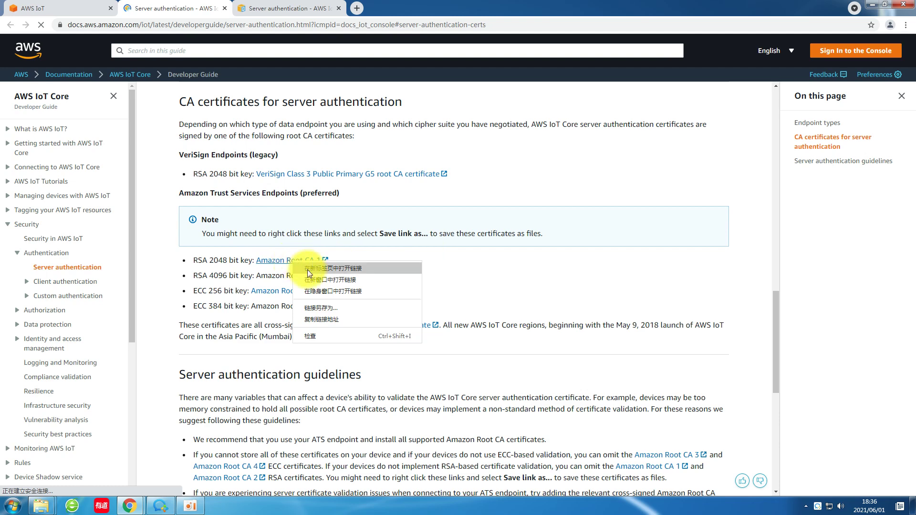
left_click(313, 308)
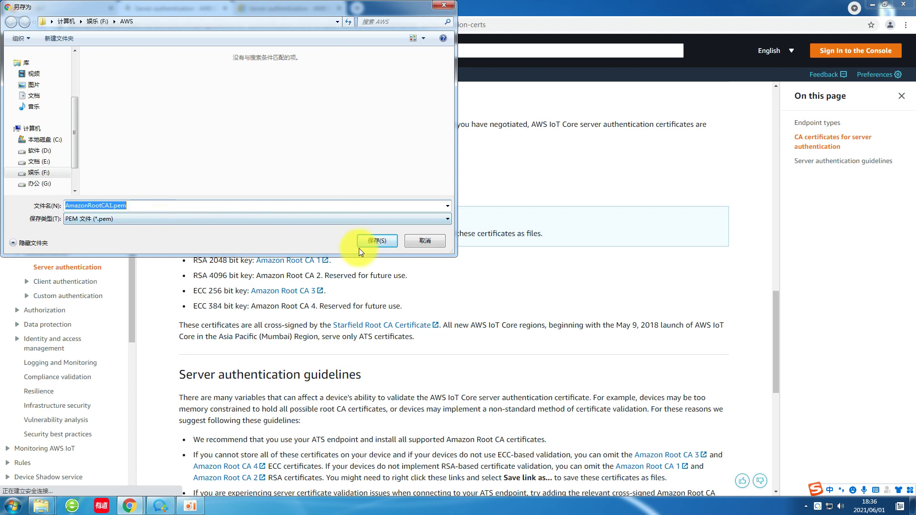
left_click(371, 241)
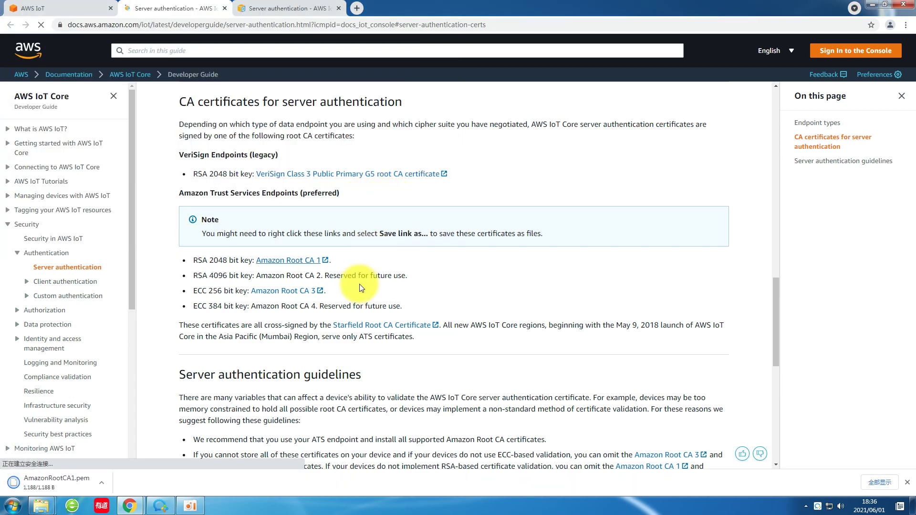
left_click(87, 484)
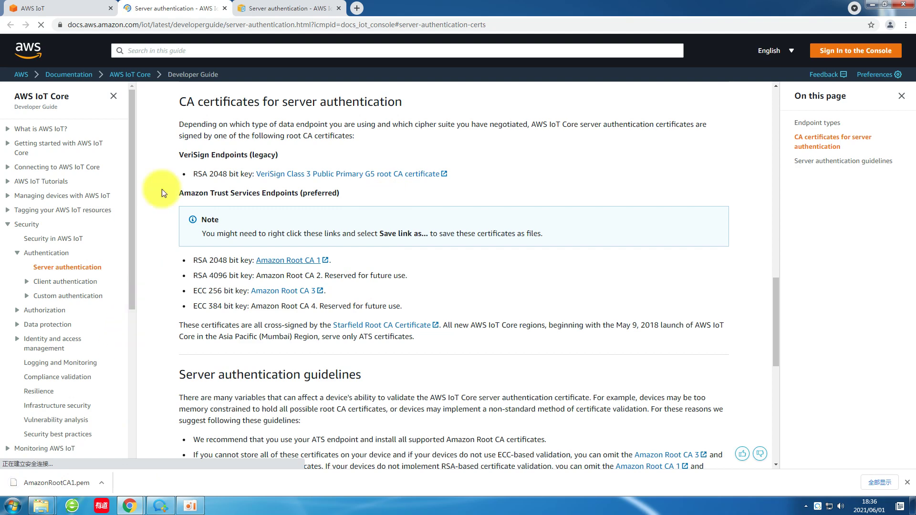
left_click(69, 9)
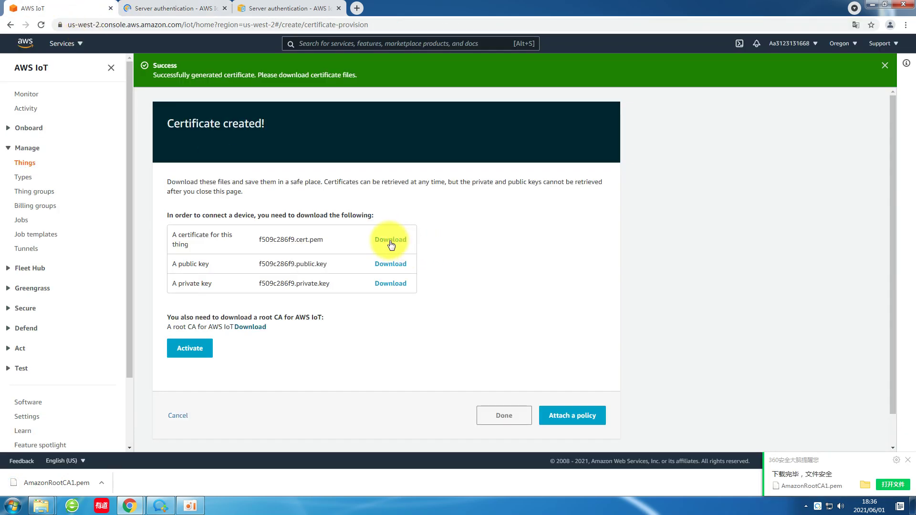
right_click(389, 241)
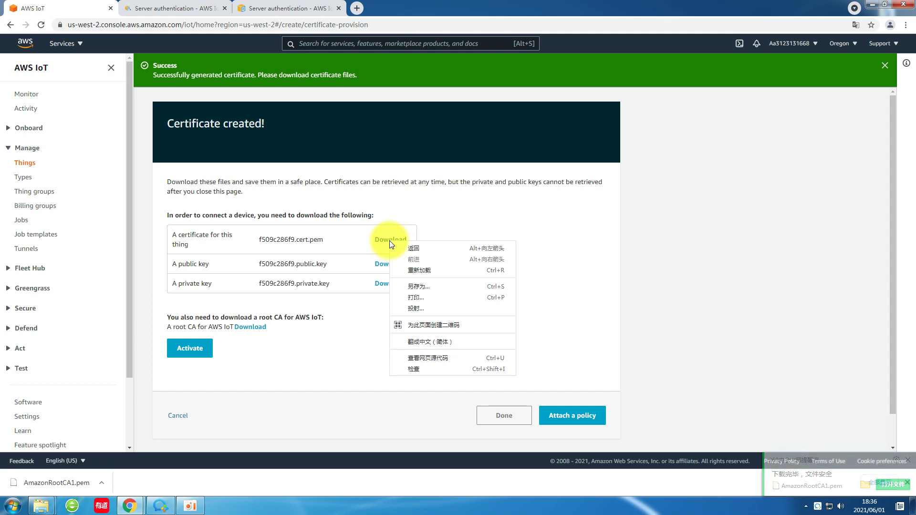
left_click(416, 286)
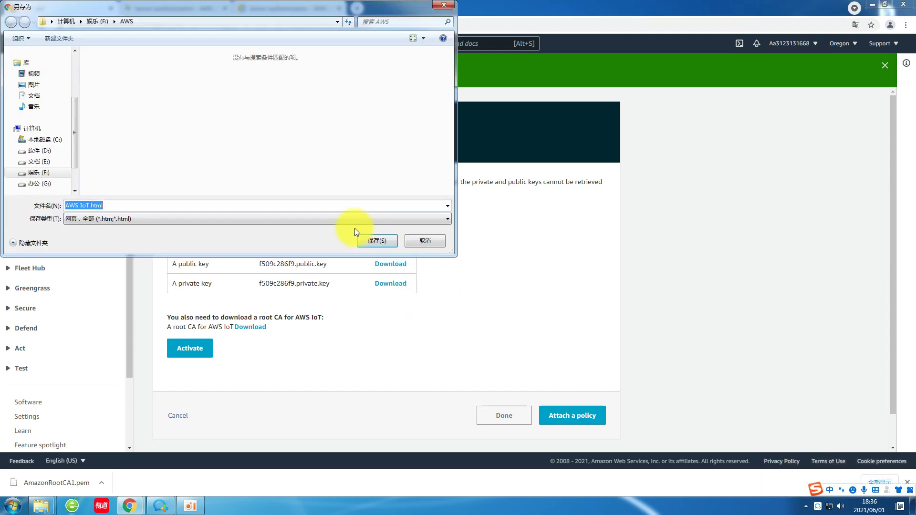
left_click(442, 4)
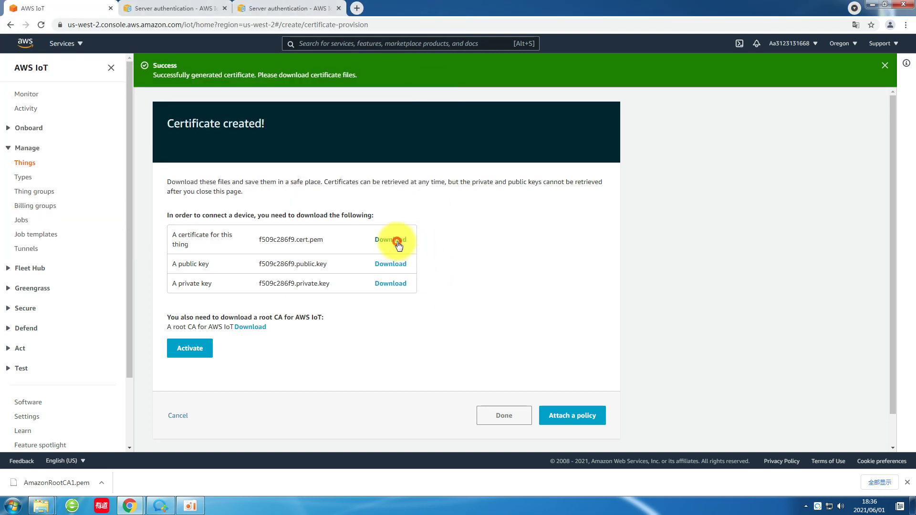
Download the thing's certificate, public key and private key files, and keep the flagged .crt file.
left_click(399, 243)
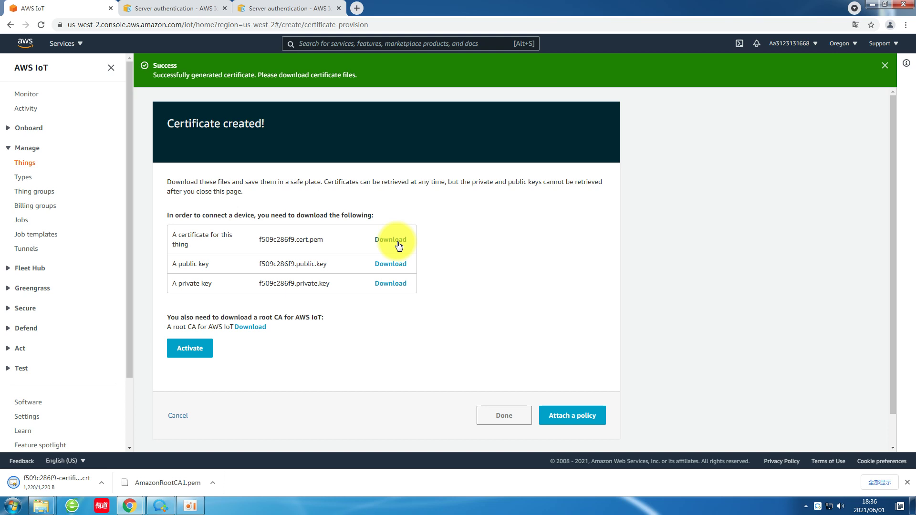
left_click(393, 266)
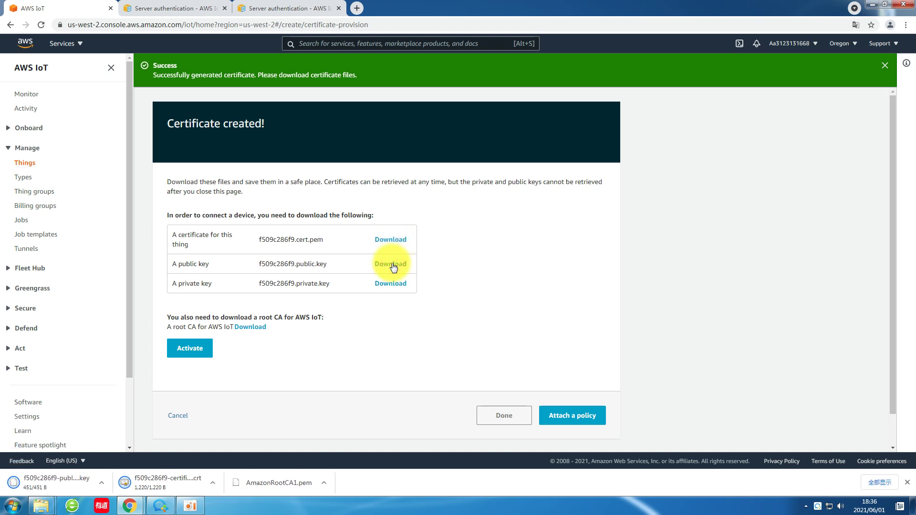
left_click(392, 285)
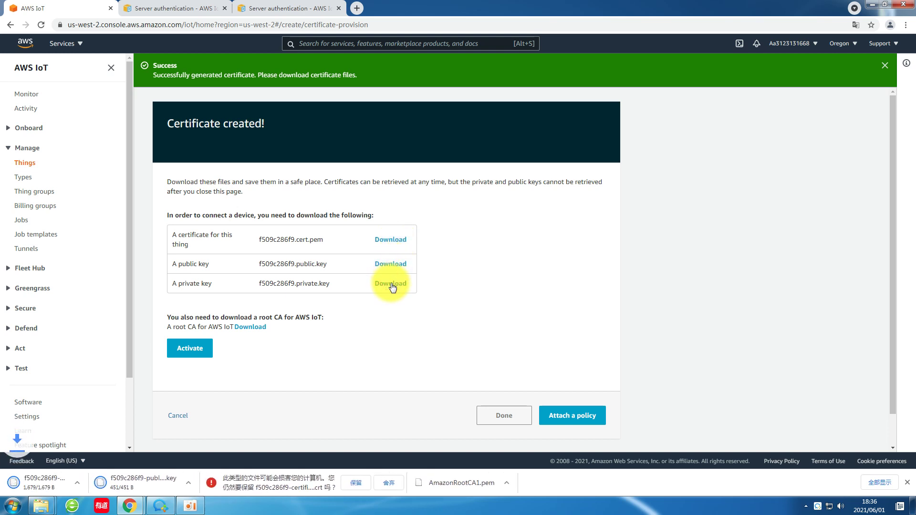
left_click(383, 483)
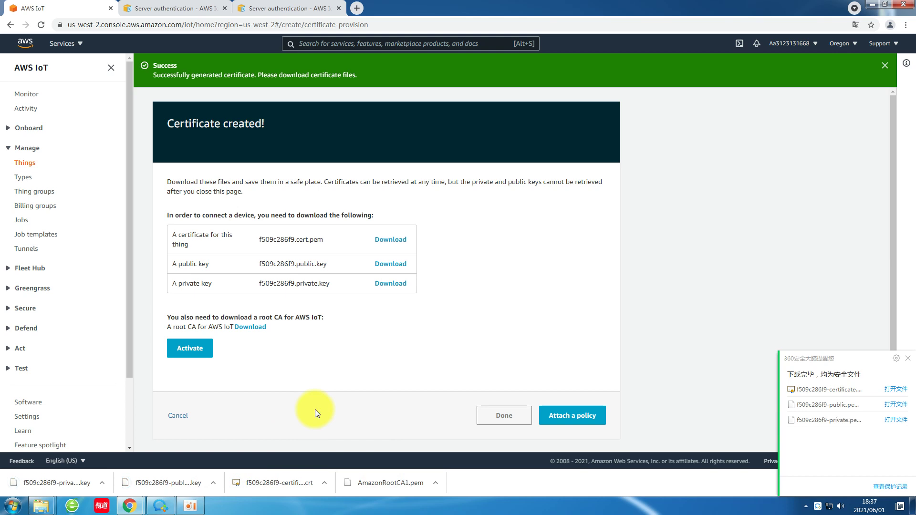
Transfer the three downloaded certificate and key files from the Downloads folder to F:\AWS, and finish the thing's creation in AWS IoT.
left_click(213, 483)
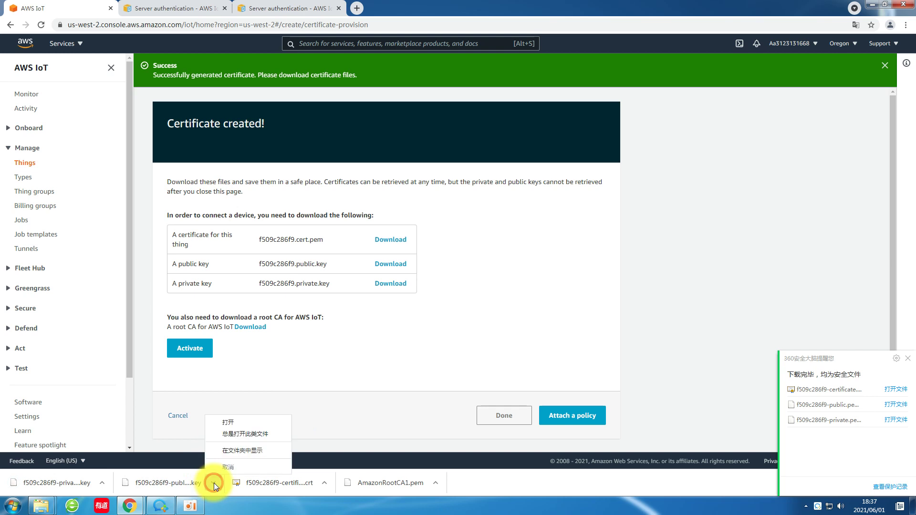
left_click(236, 452)
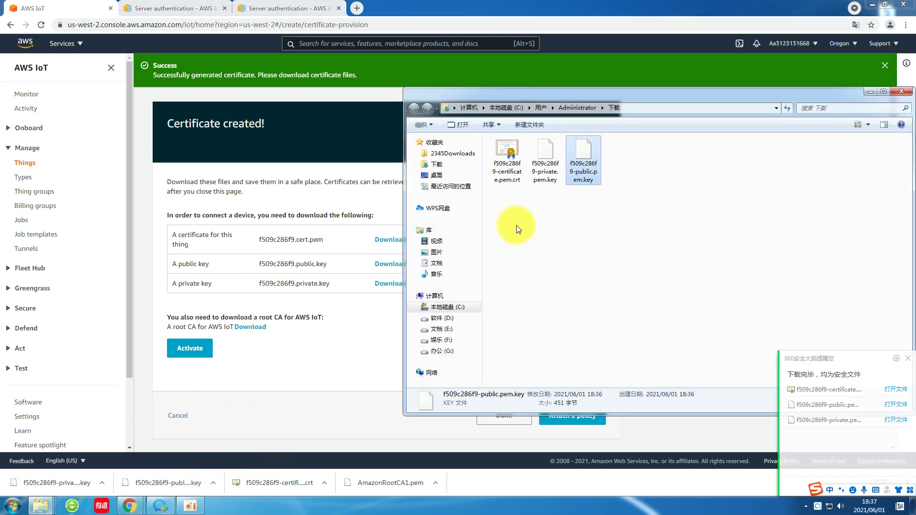
left_click(582, 226)
left_click_drag(610, 212, 498, 142)
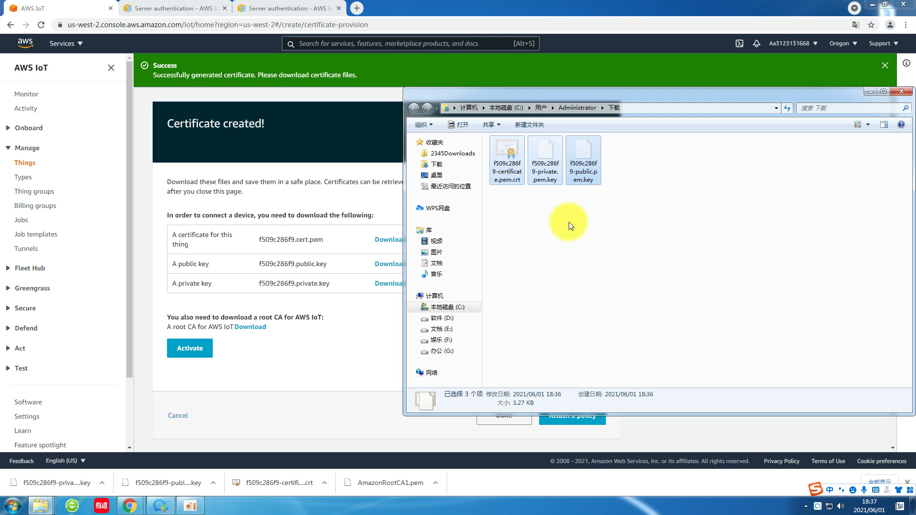
left_click(441, 340)
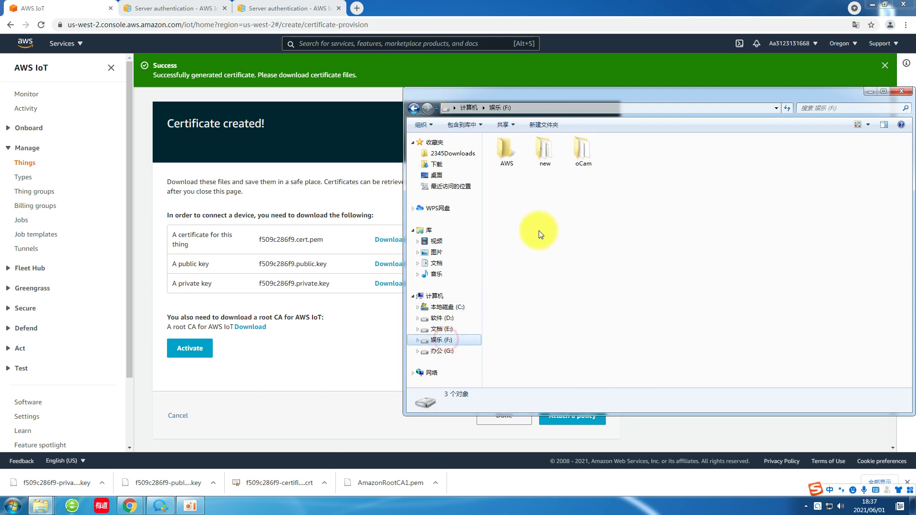
double_click(511, 156)
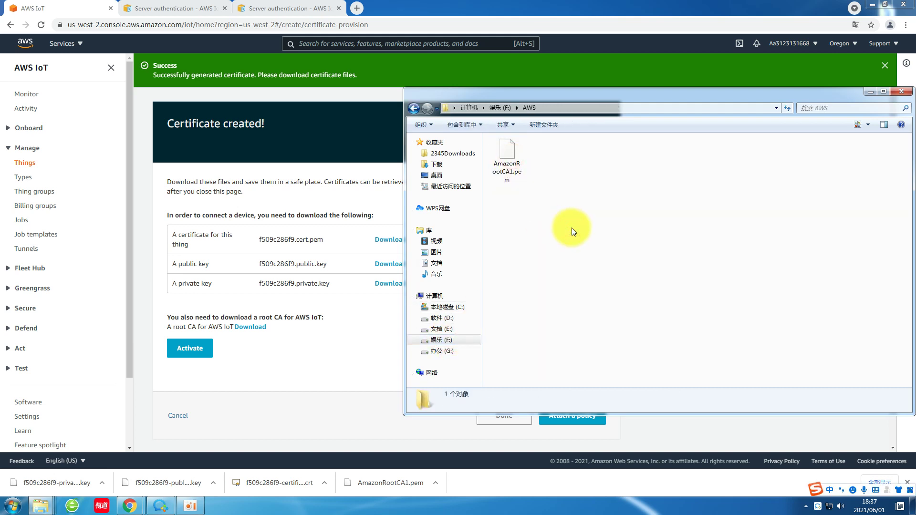
key("ctrl+v")
left_click(599, 224)
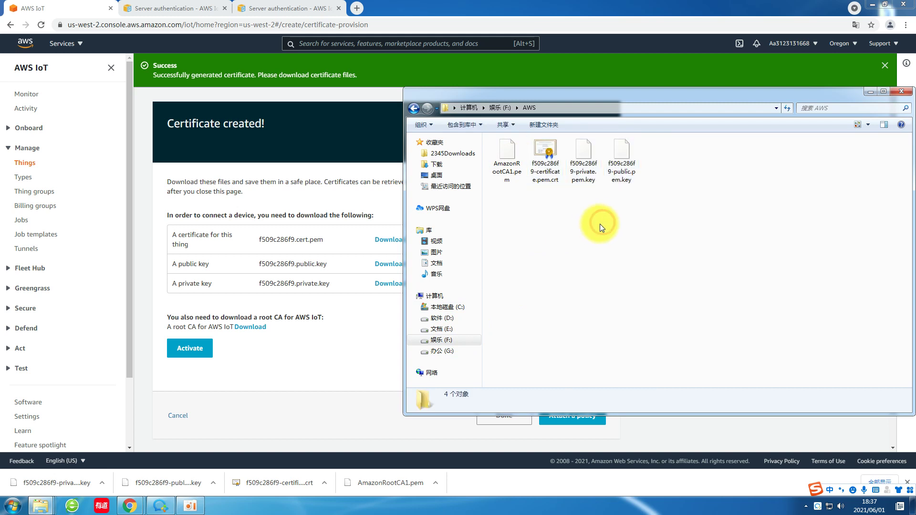
left_click(869, 93)
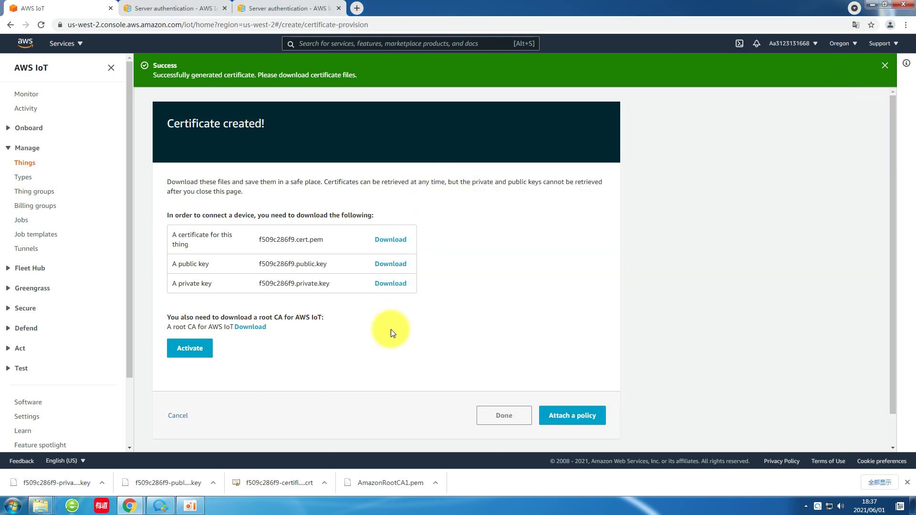
left_click(505, 416)
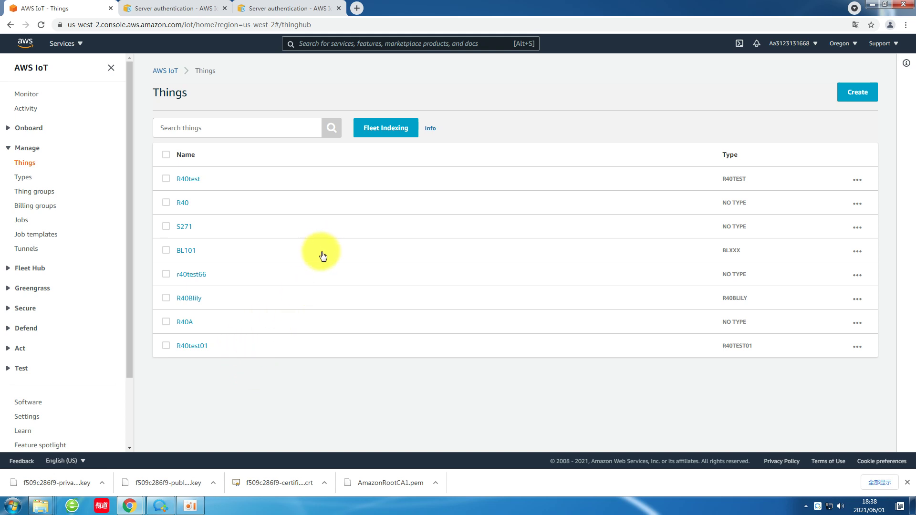
left_click(195, 351)
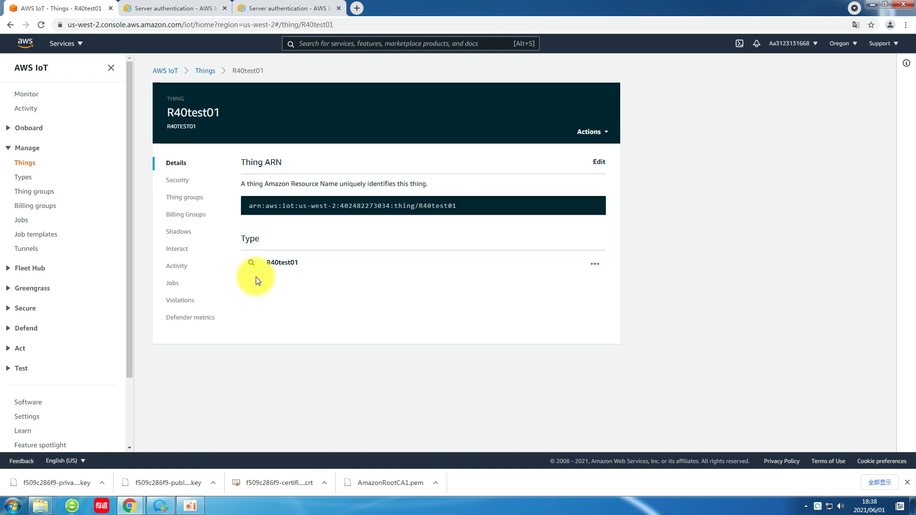
left_click(182, 184)
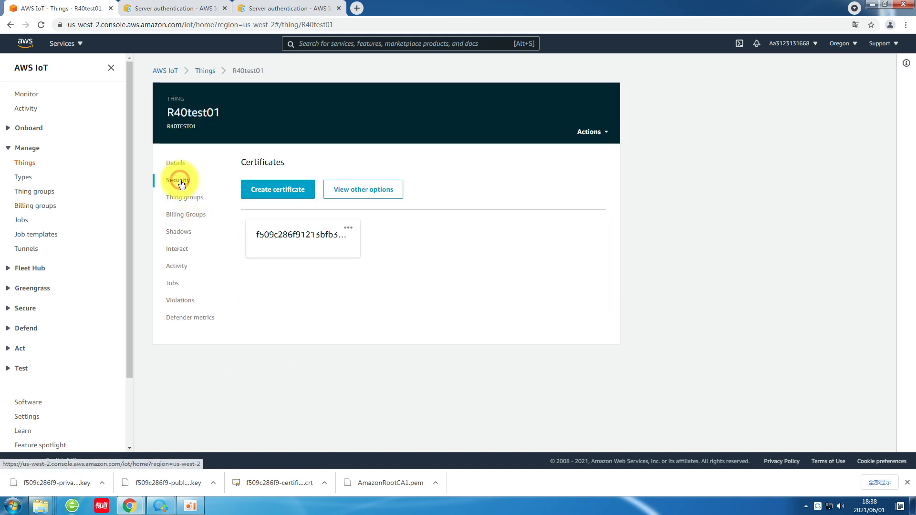
left_click(312, 238)
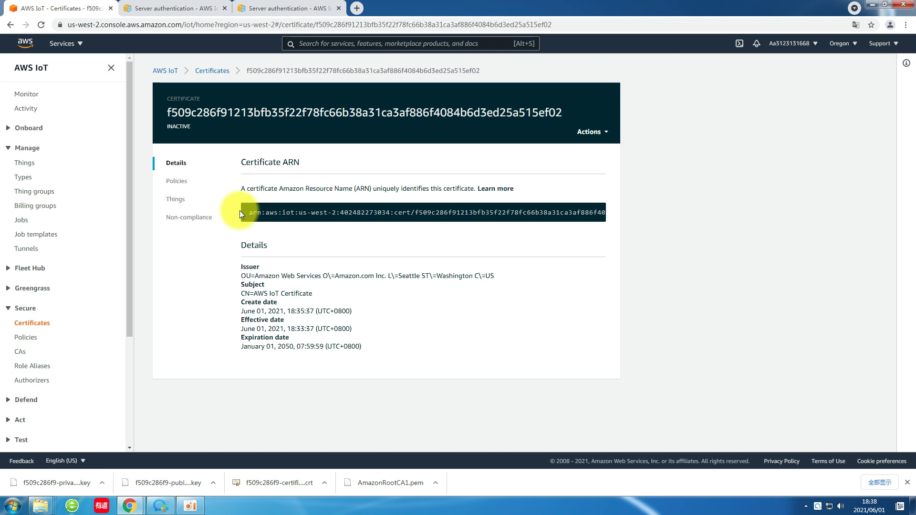
left_click(608, 134)
left_click(575, 233)
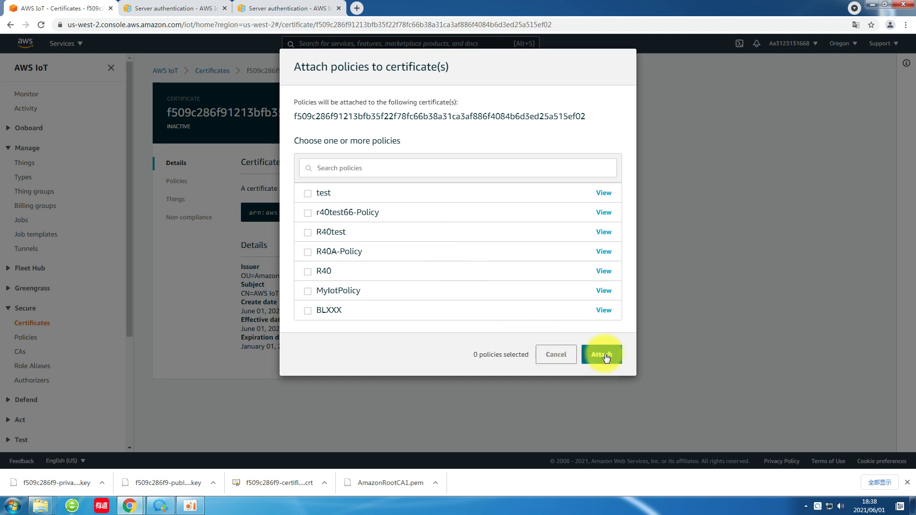
left_click(555, 354)
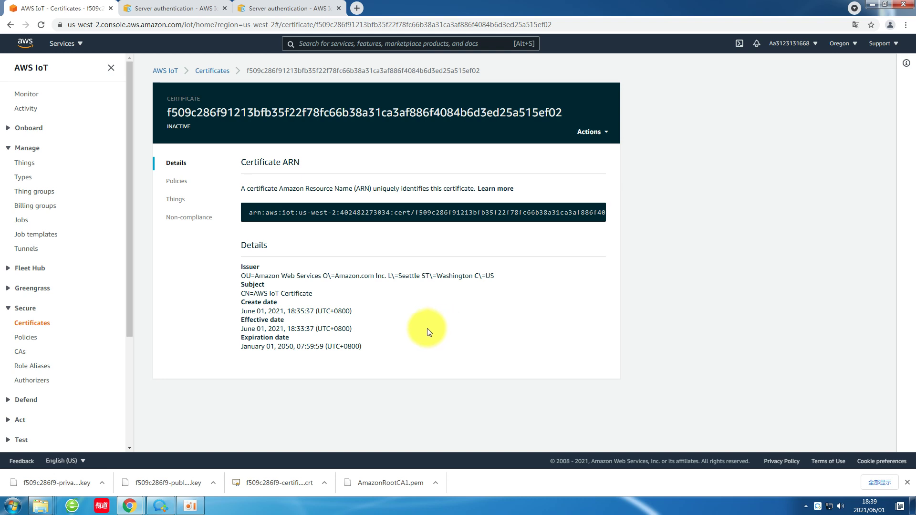
Start a new AWS IoT policy and name it R40test01.
left_click(24, 338)
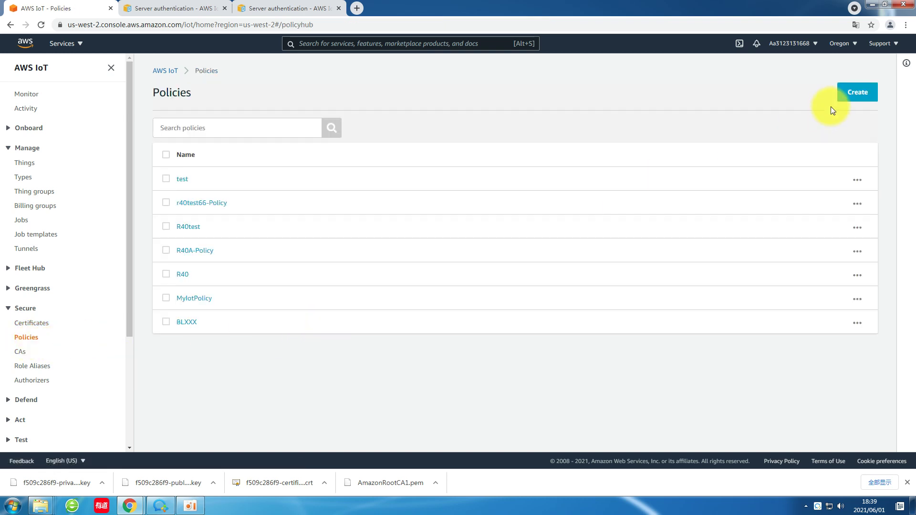
left_click(856, 92)
left_click(206, 186)
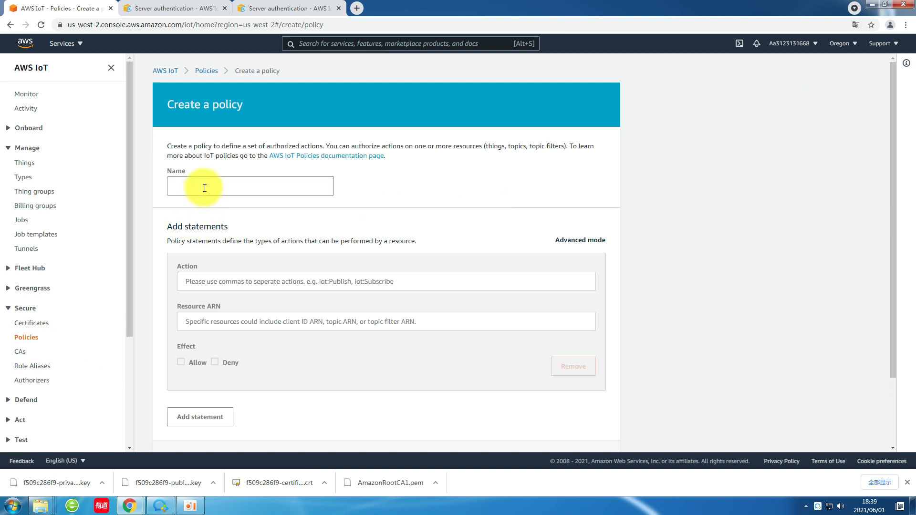
type("R40test")
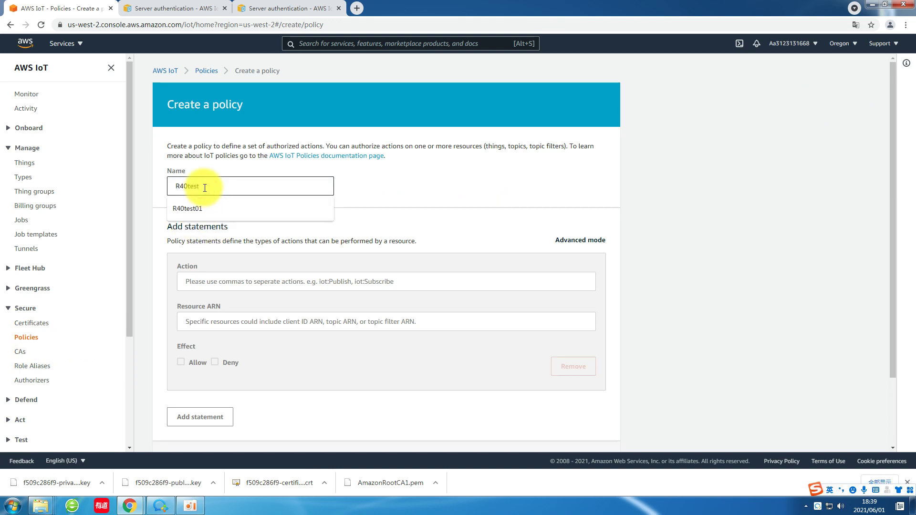
type("01")
Set the policy statement's action to iot:* with the Allow effect, keep the suggested resource ARN, and create the policy.
left_click(301, 286)
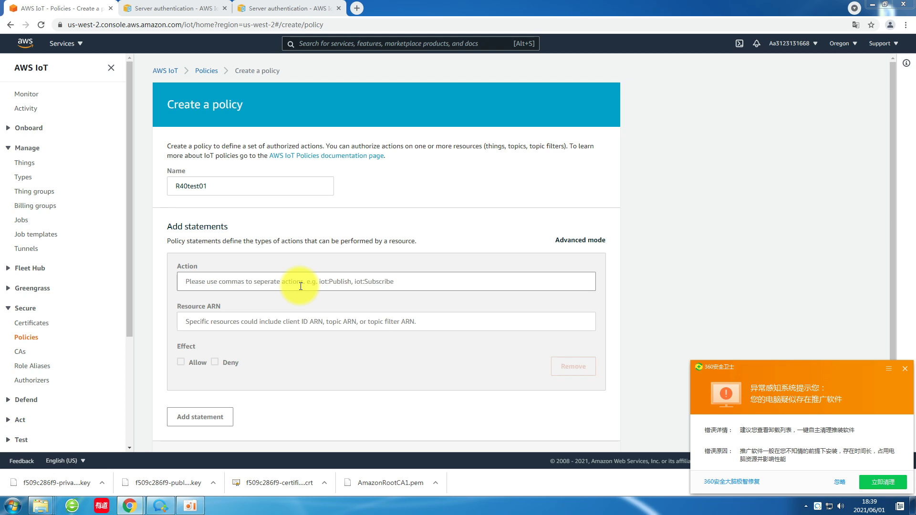
left_click(904, 369)
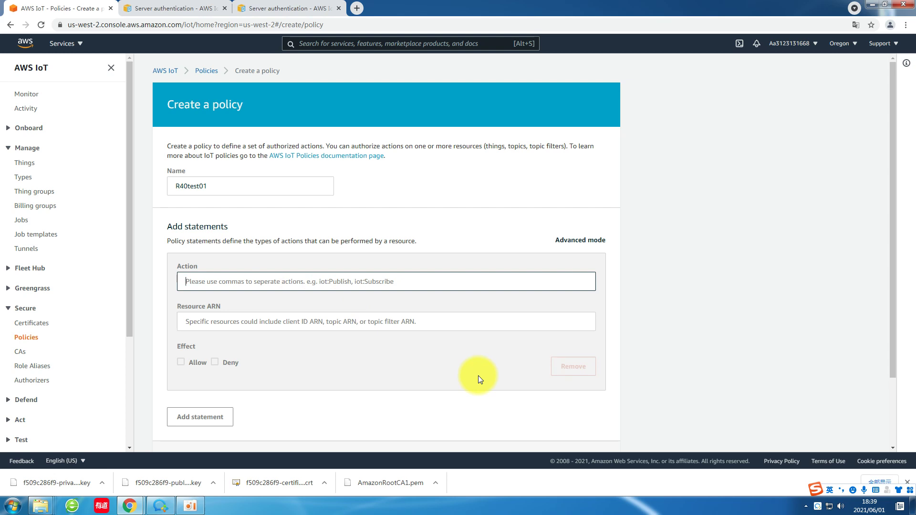
left_click(219, 281)
type("iot")
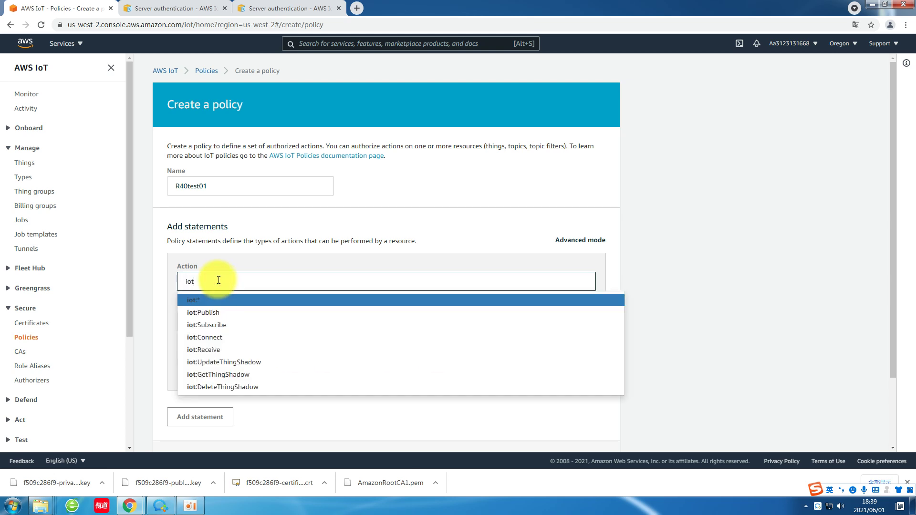
left_click(206, 299)
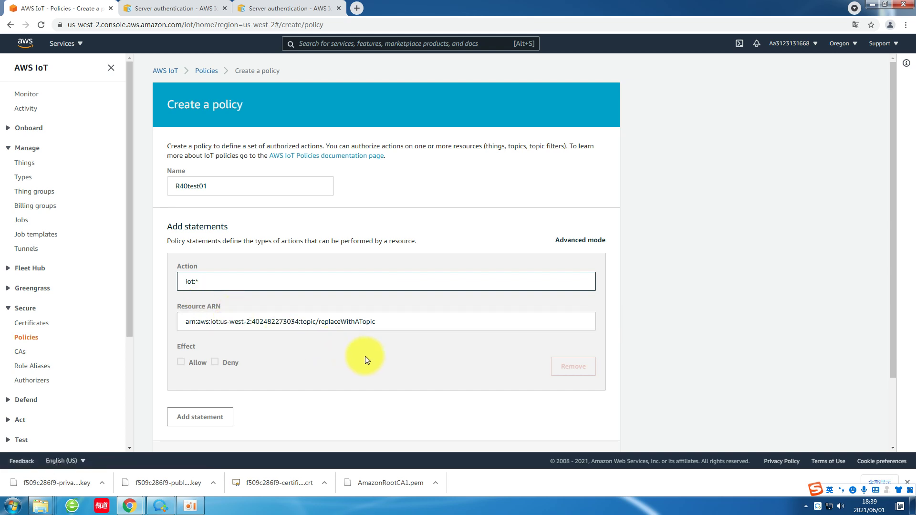
scroll(286, 348, "down", 1)
left_click(180, 314)
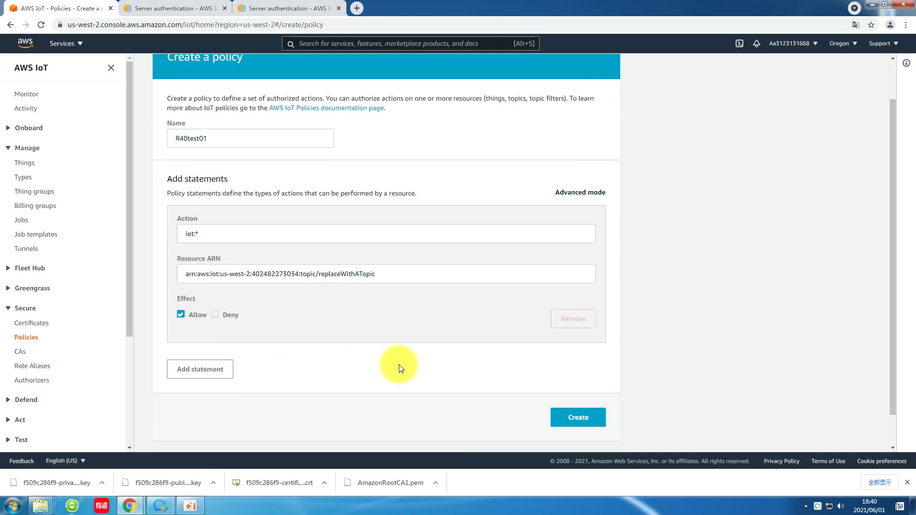
left_click(572, 420)
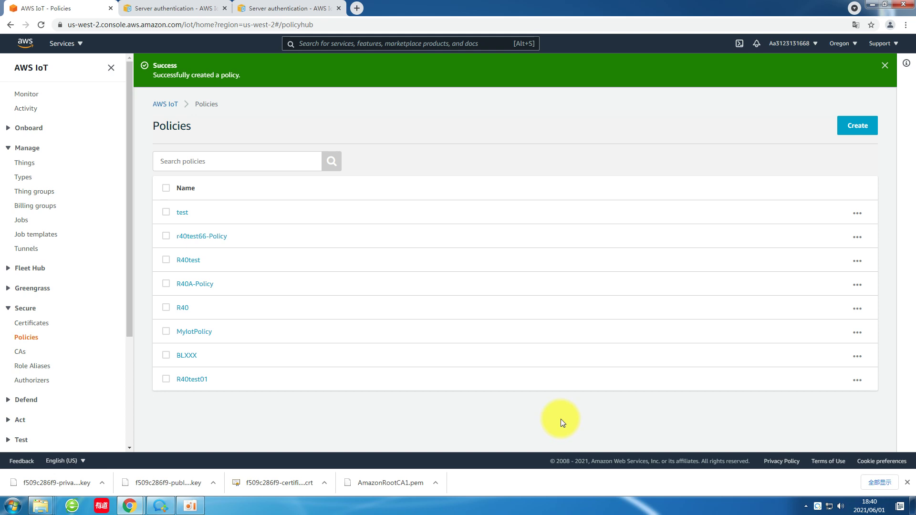
Attach the R40test01 policy to the certificate of the R40test01 thing, and check the certificate's attached policies and things.
left_click(32, 323)
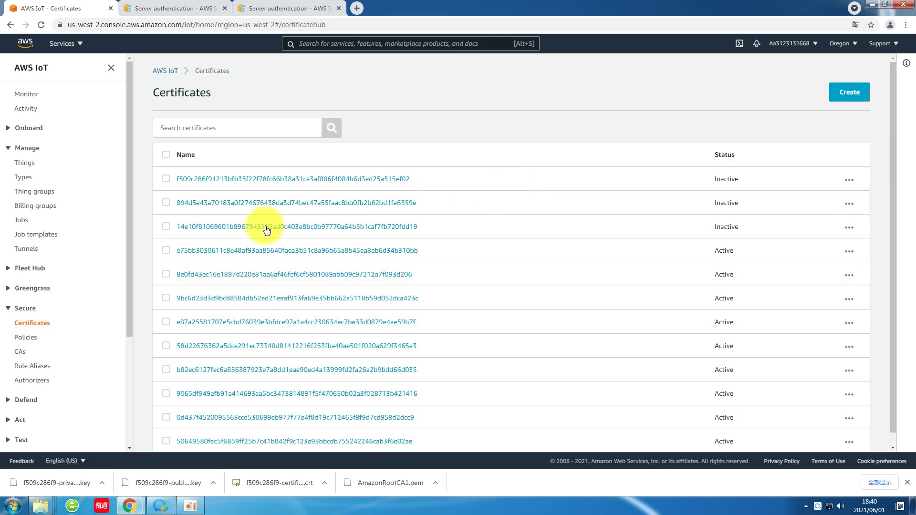
left_click(24, 163)
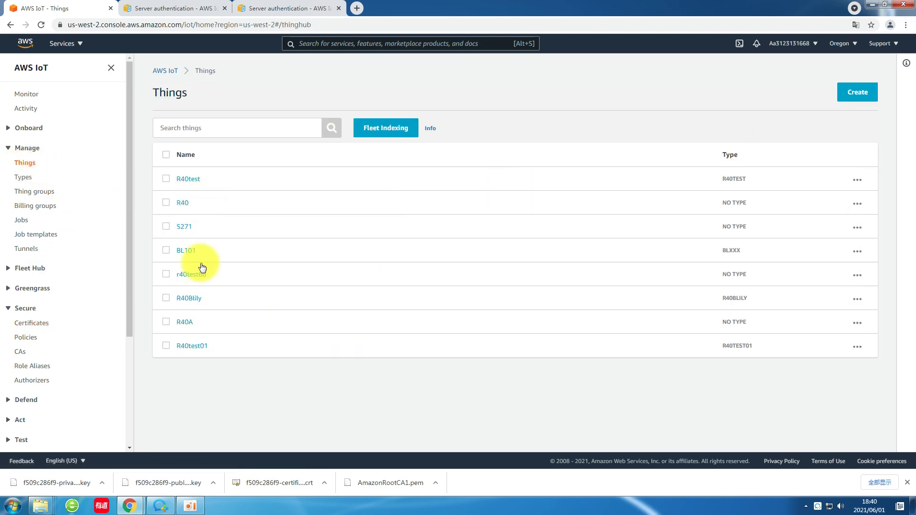
left_click(197, 347)
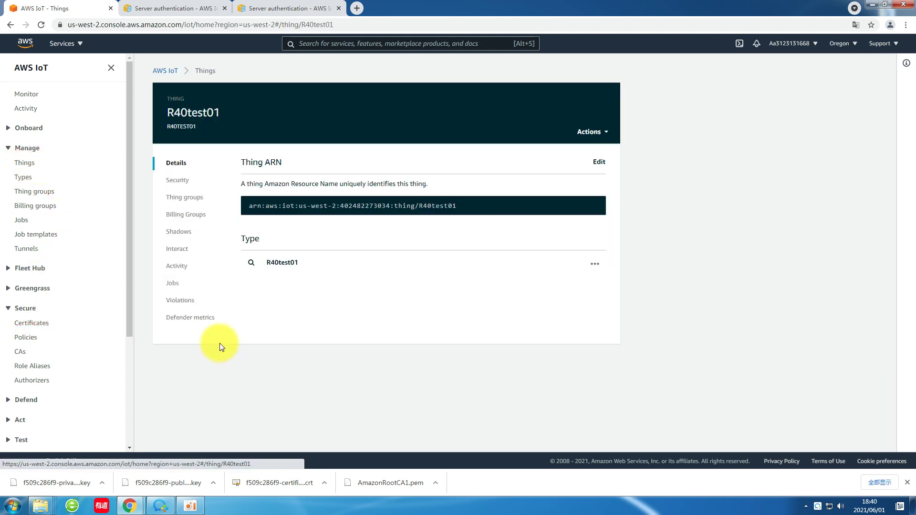
left_click(177, 180)
left_click(338, 242)
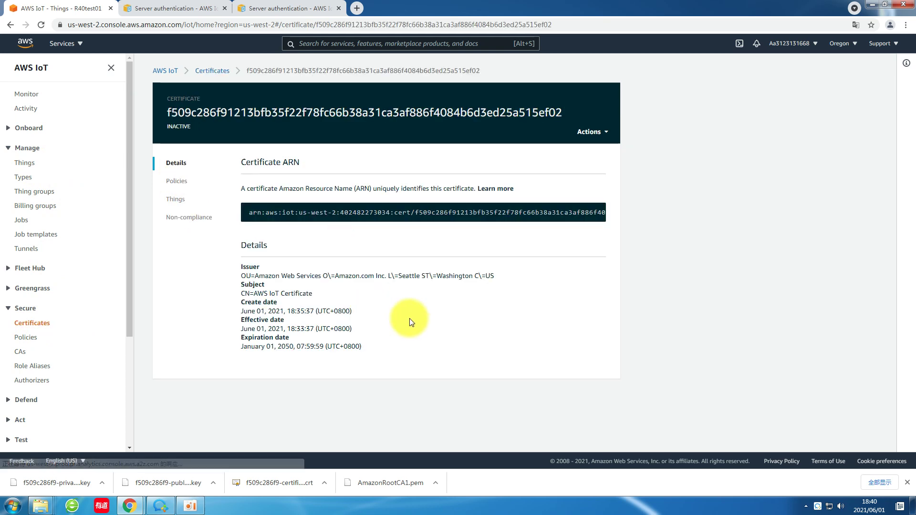
left_click(605, 132)
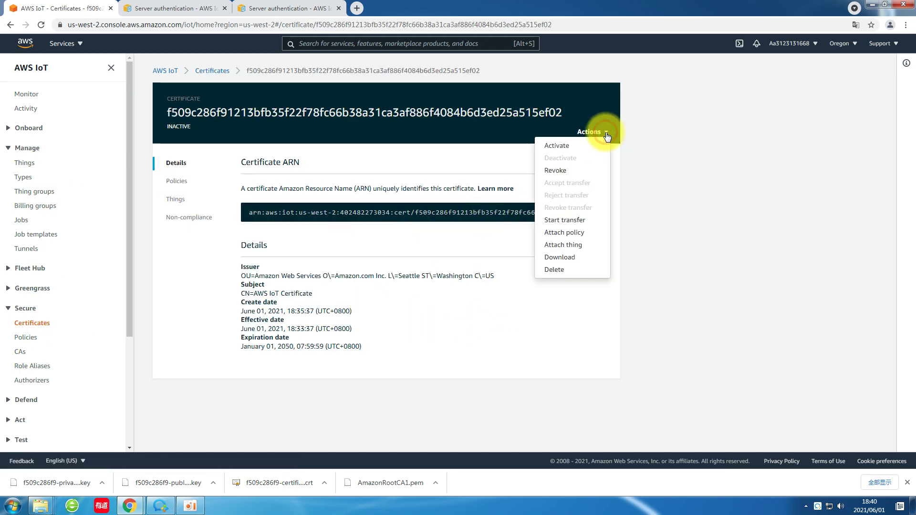
left_click(574, 232)
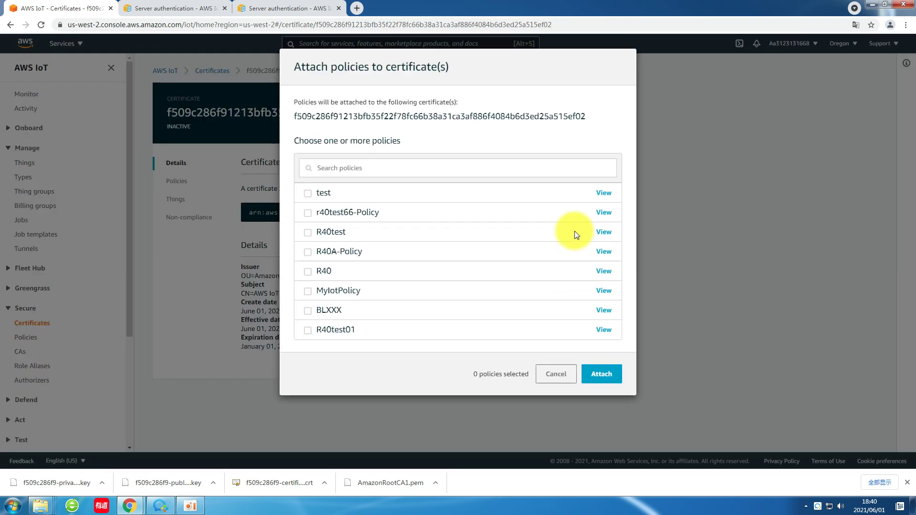
left_click(307, 330)
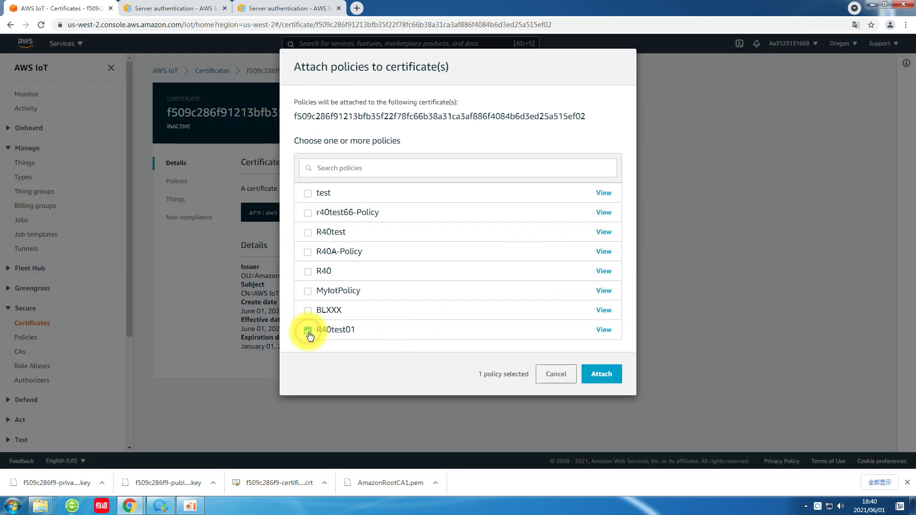
left_click(601, 375)
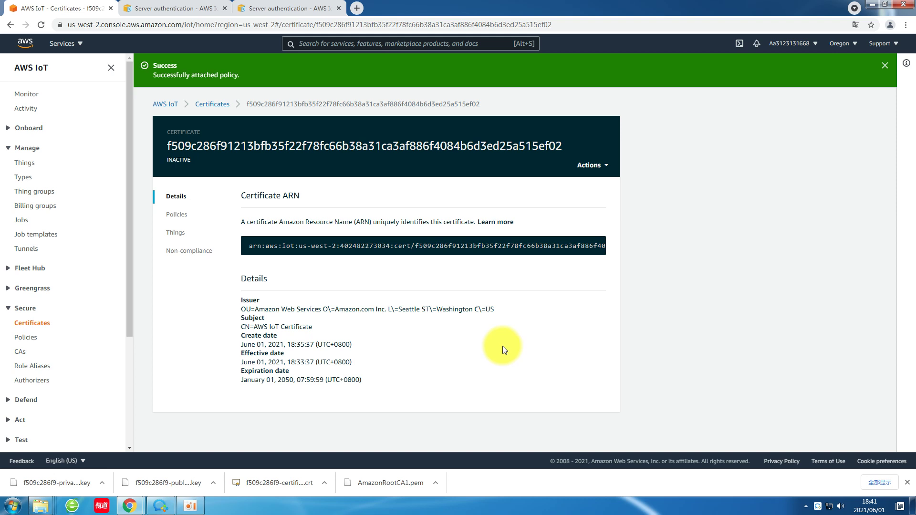
left_click(180, 217)
left_click(180, 234)
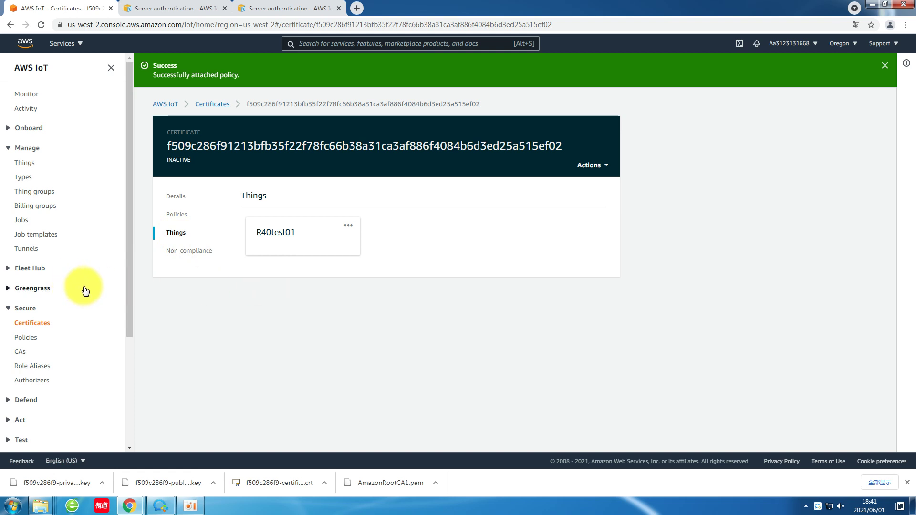
Start a new AWS IoT rule and name it R40test01.
scroll(92, 317, "down", 3)
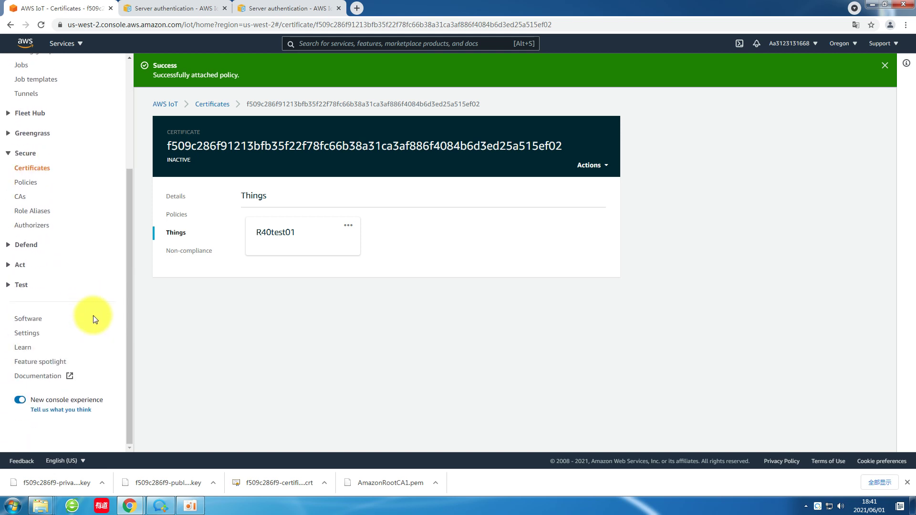
left_click(17, 268)
left_click(23, 282)
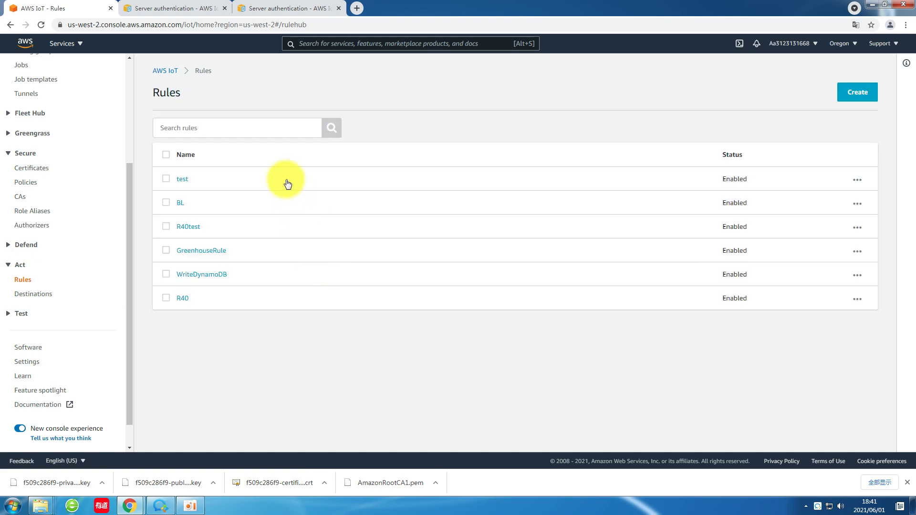
left_click(858, 93)
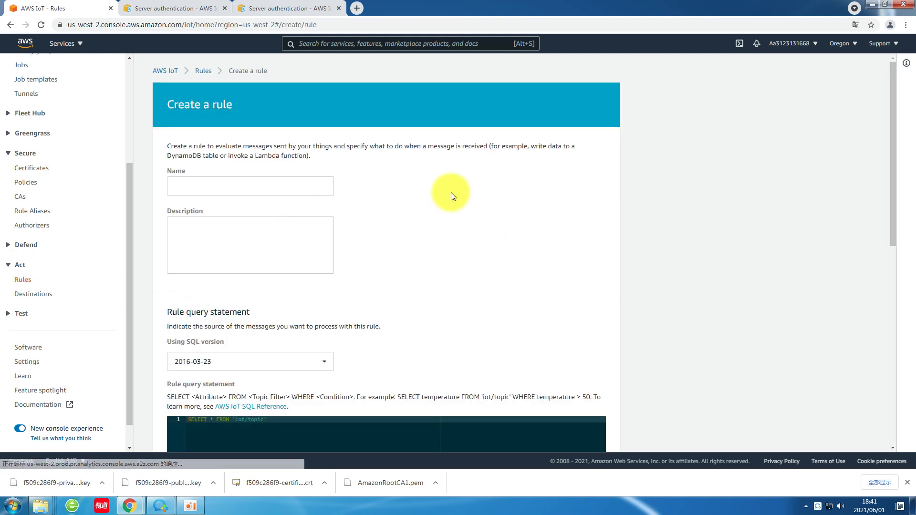
left_click(226, 185)
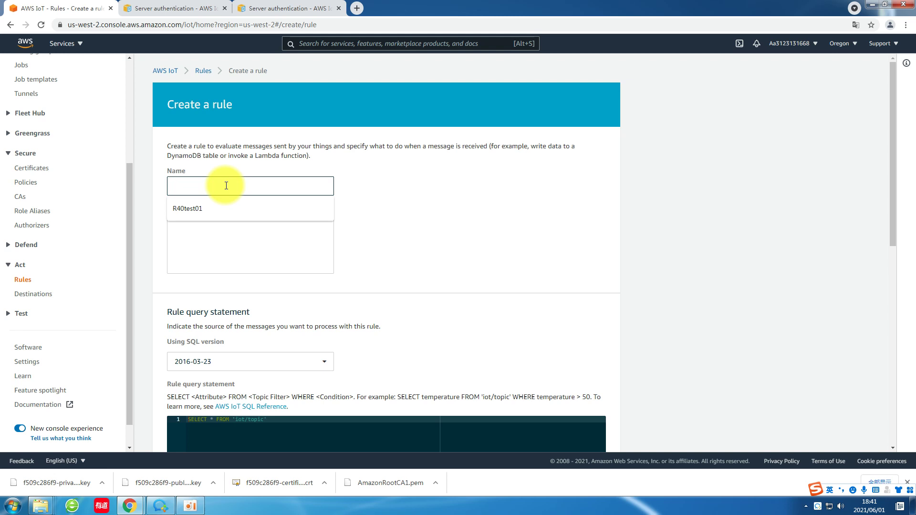
type("R40test01")
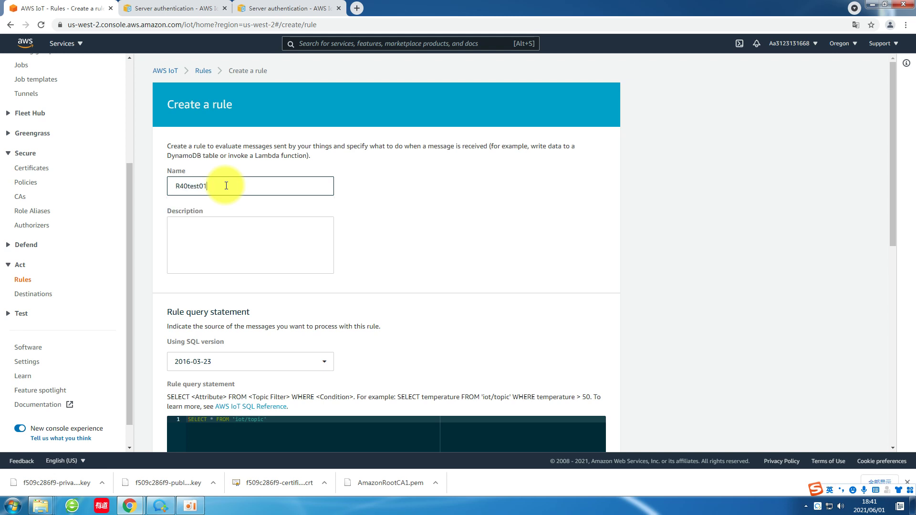
Choose 2016-03-23 as the SQL version for the rule query statement.
scroll(440, 279, "down", 2)
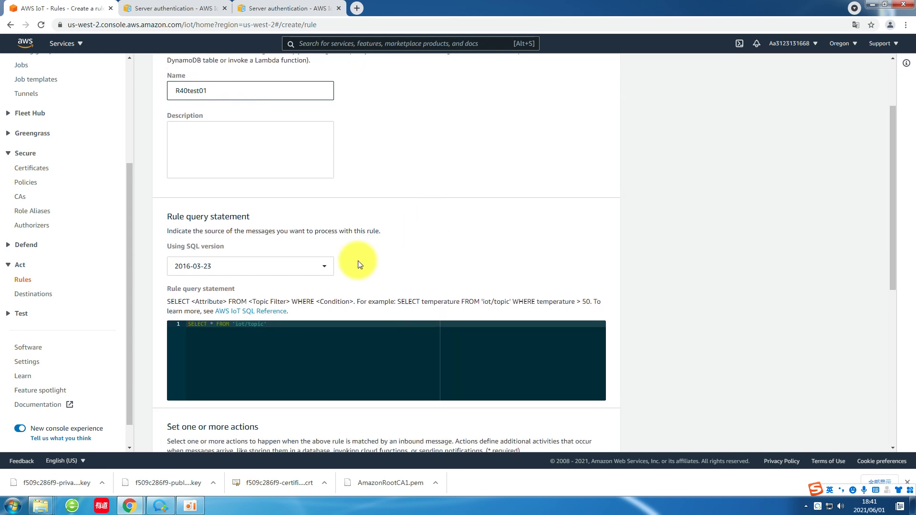
left_click(323, 267)
left_click(210, 295)
Add an action to the rule that inserts a message into a DynamoDB table, and open its configuration.
scroll(454, 236, "down", 3)
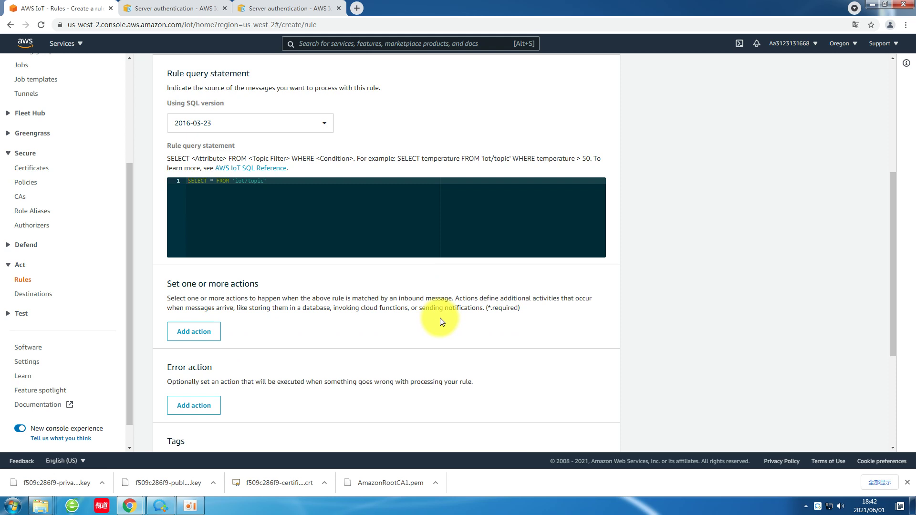
scroll(440, 318, "down", 2)
scroll(442, 307, "down", 2)
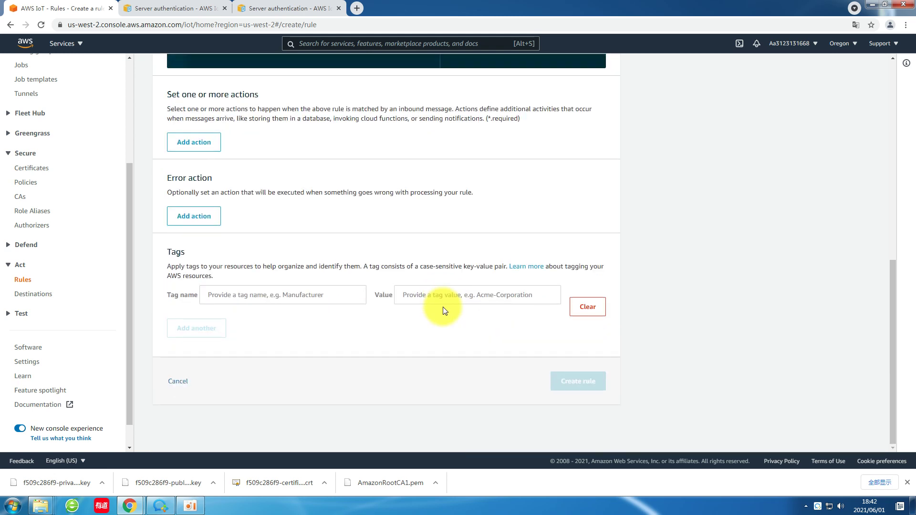
scroll(448, 252, "up", 3)
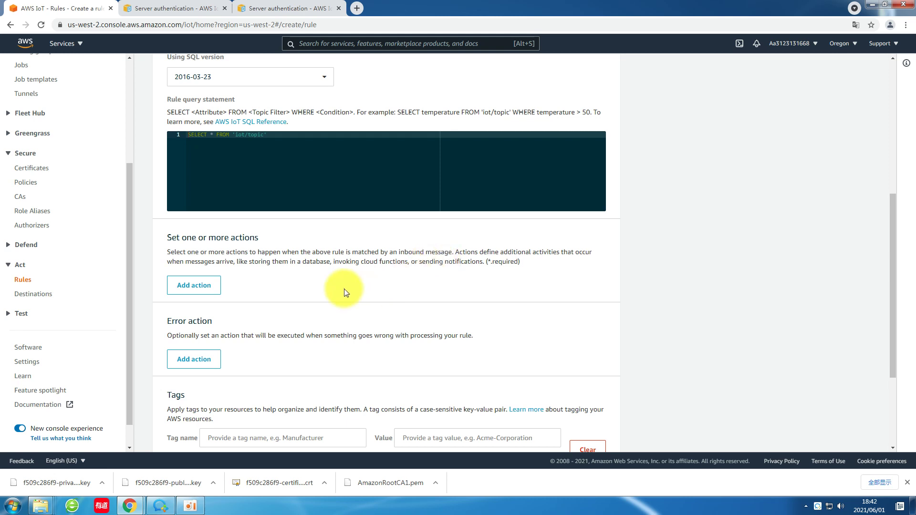
left_click(201, 288)
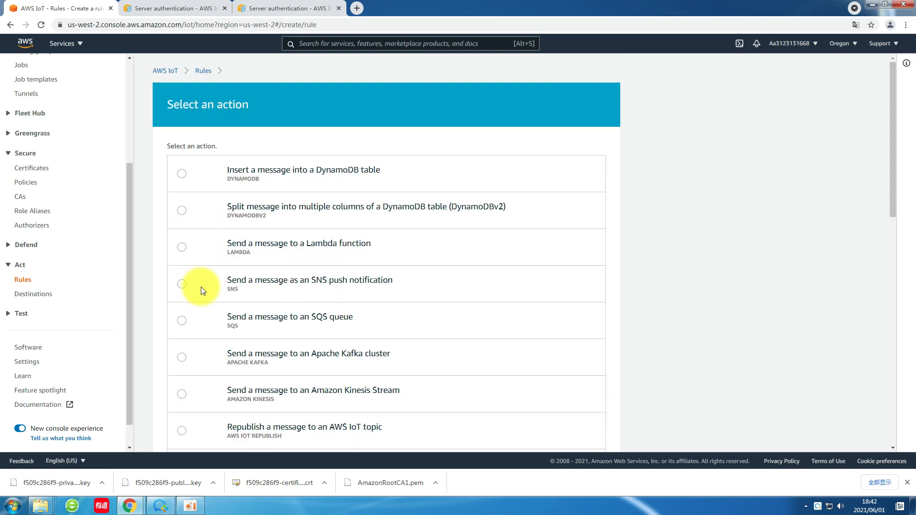
left_click(181, 173)
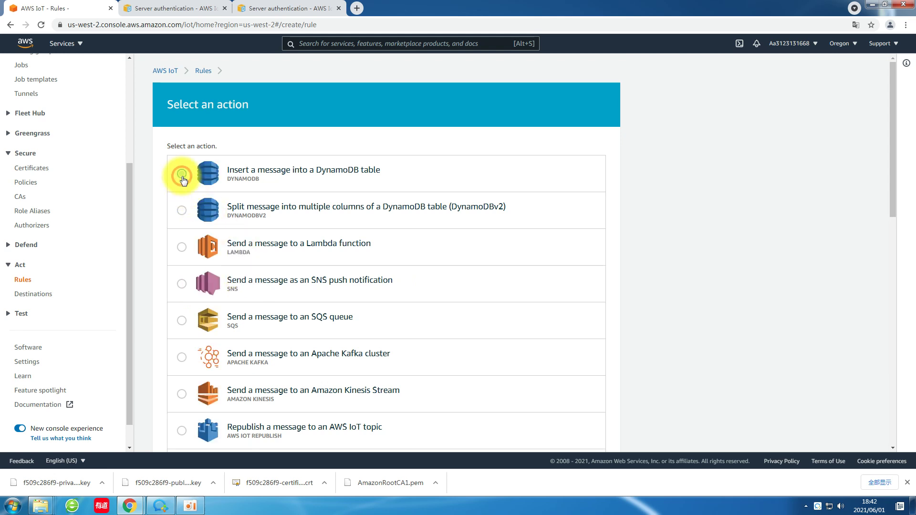
scroll(149, 245, "down", 12)
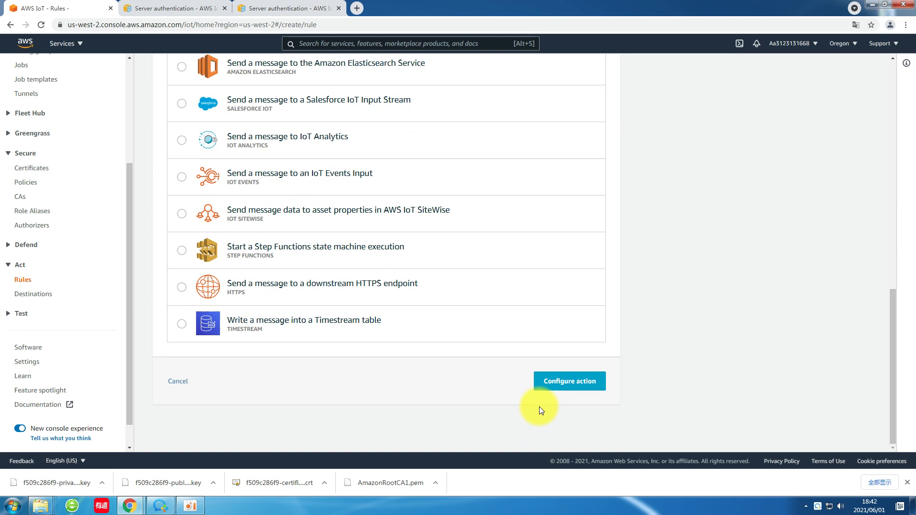
left_click(563, 382)
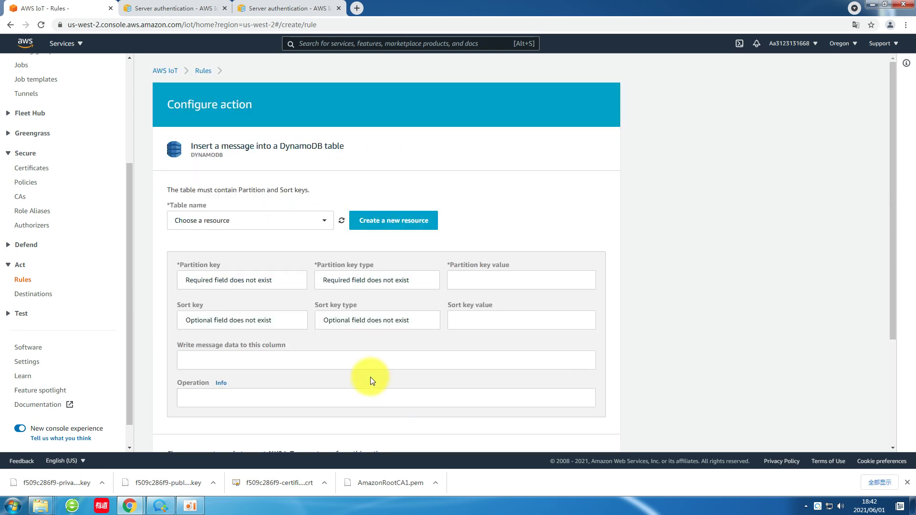
Look over the existing tables offered for the DynamoDB action, and open the DynamoDB console to create a new resource.
scroll(633, 338, "down", 2)
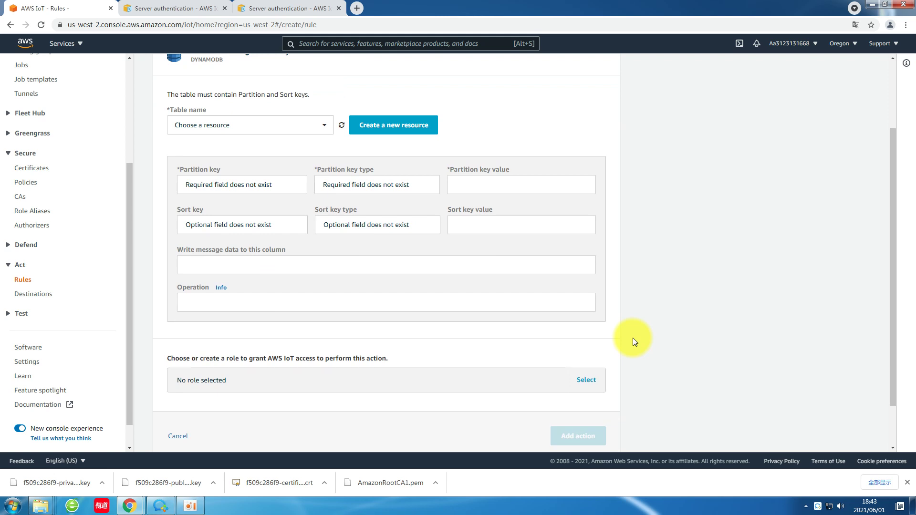
scroll(633, 338, "up", 2)
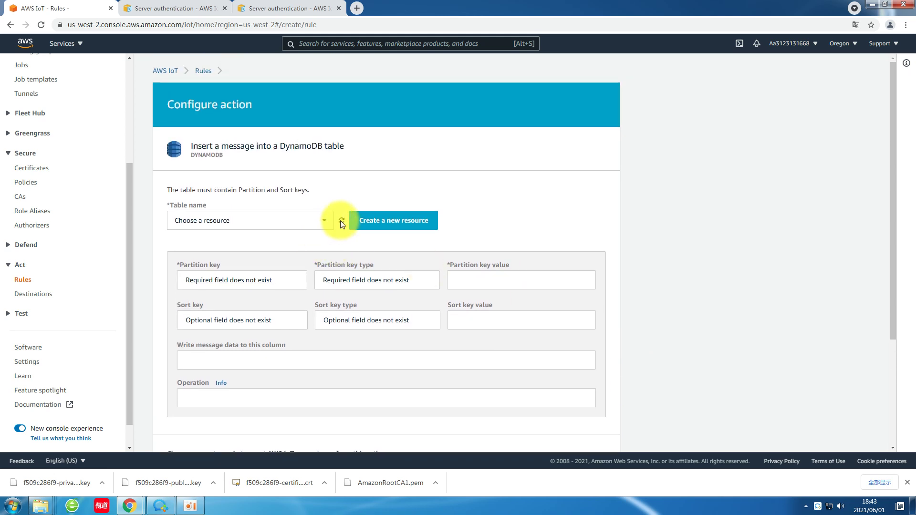
left_click(323, 222)
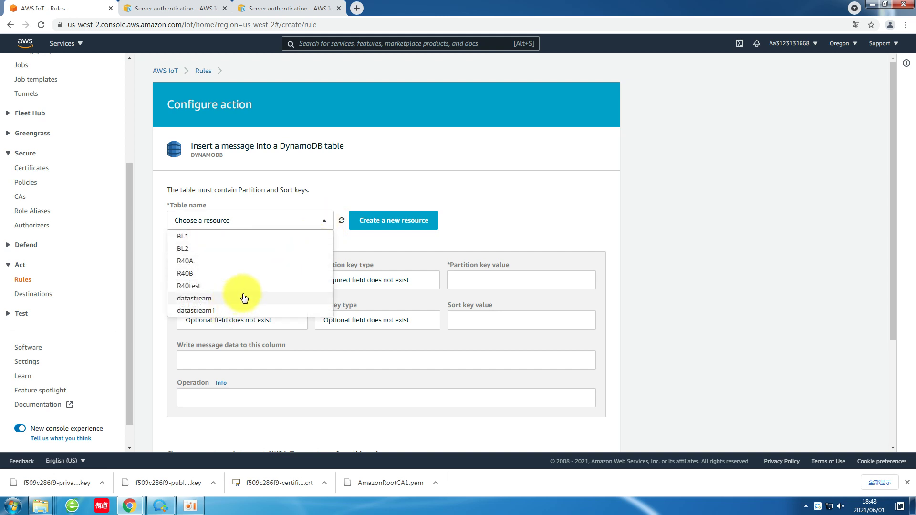
scroll(231, 289, "down", 1)
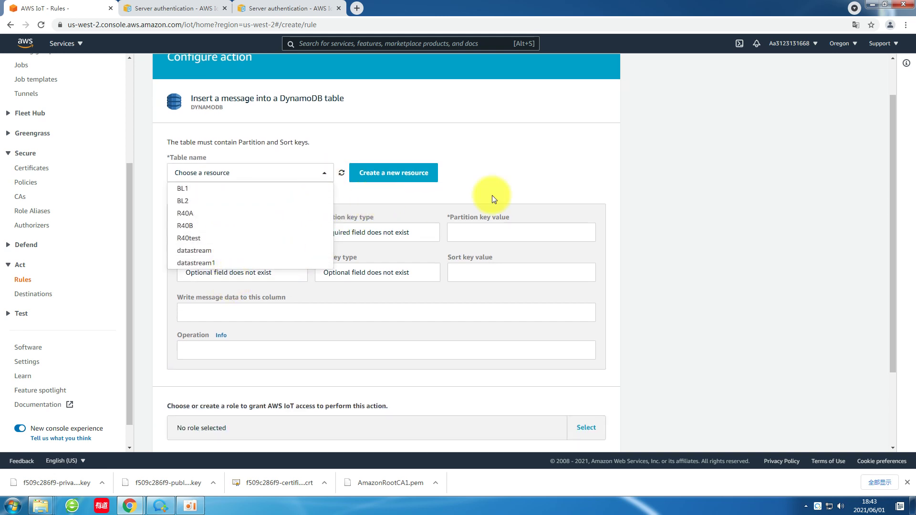
scroll(515, 193, "up", 1)
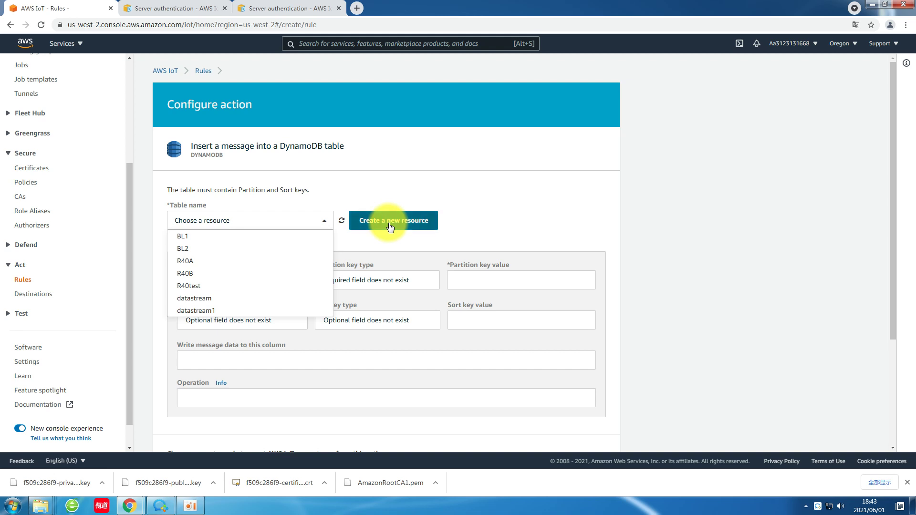
left_click(390, 225)
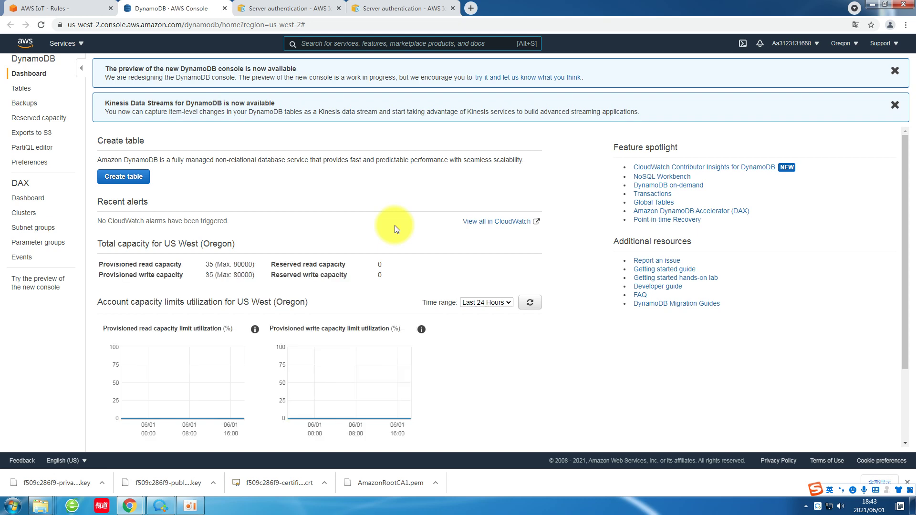
Create a DynamoDB table named R40test01 with the String partition key R40test01 and the default settings.
left_click(125, 177)
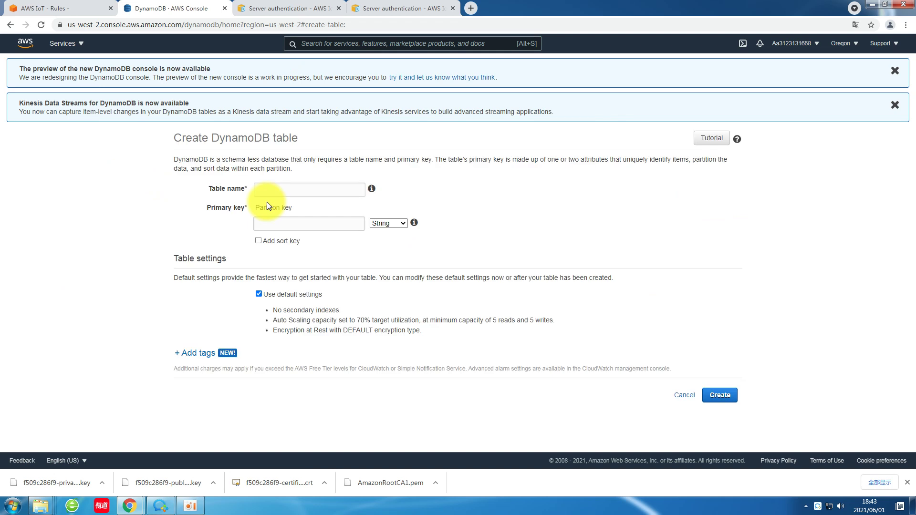
left_click(301, 190)
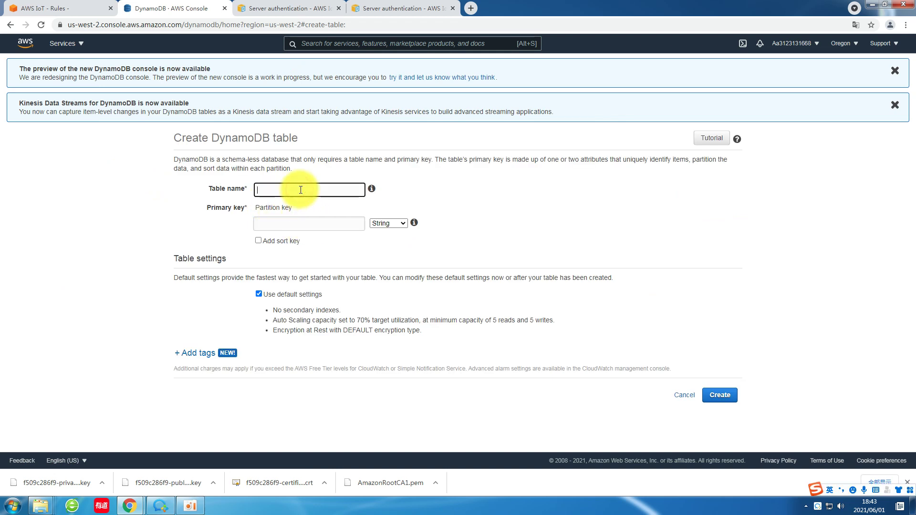
key("Caps_Lock")
type("R40")
key("Caps_Lock")
type("test01")
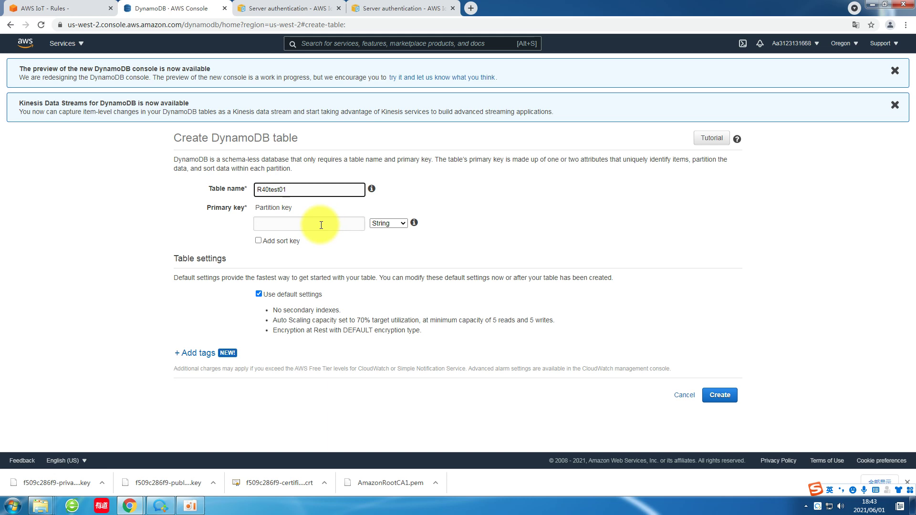
left_click(321, 225)
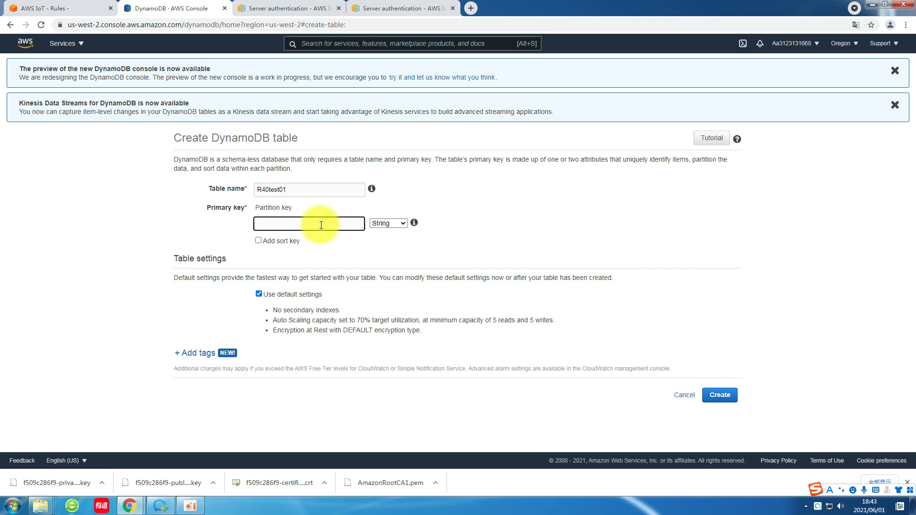
type("R40test01")
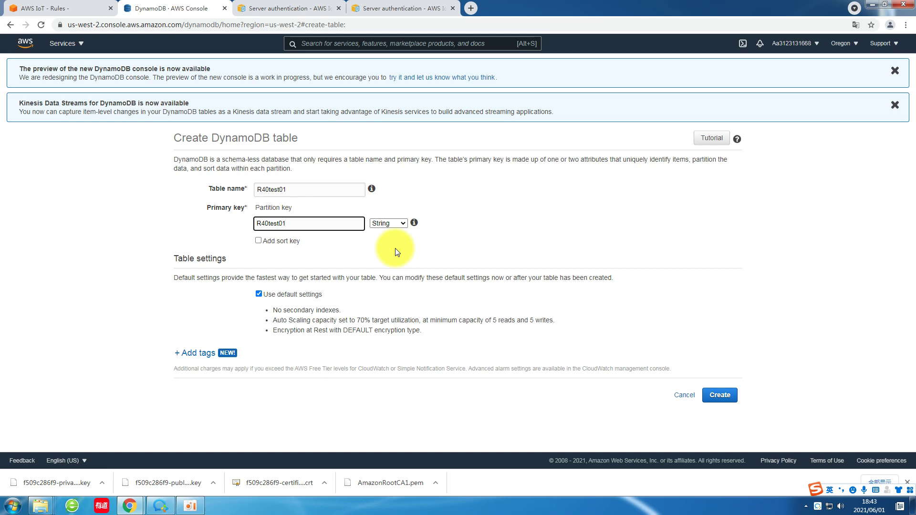
left_click(720, 397)
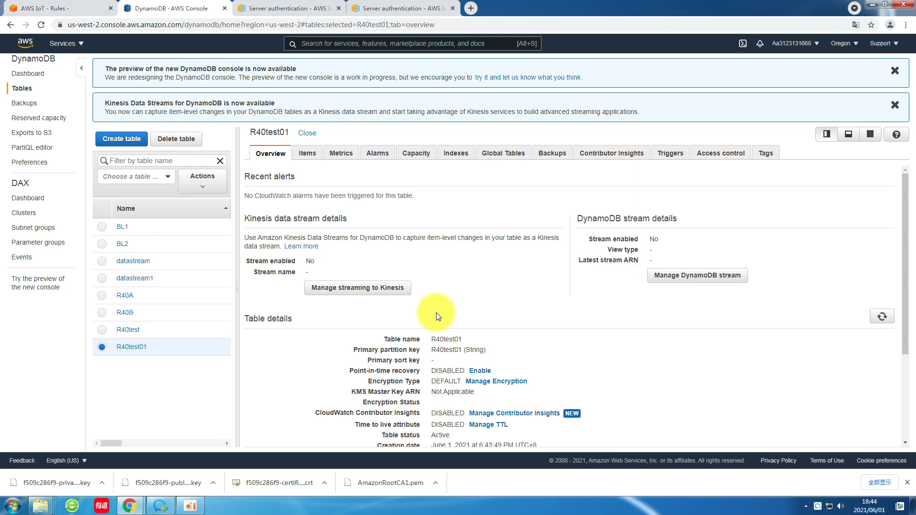
Back in the AWS IoT rule action, choose the R40test01 table and set the partition key value to ${name}.
left_click(95, 8)
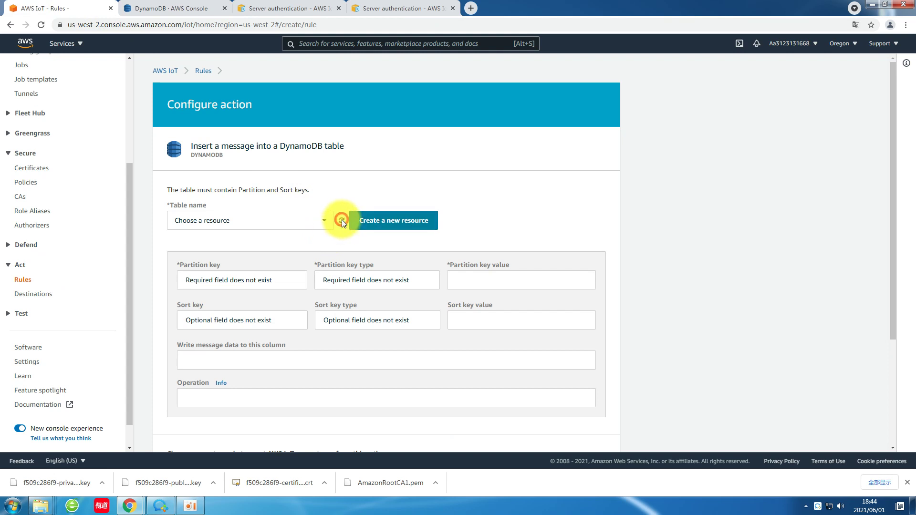
left_click(325, 220)
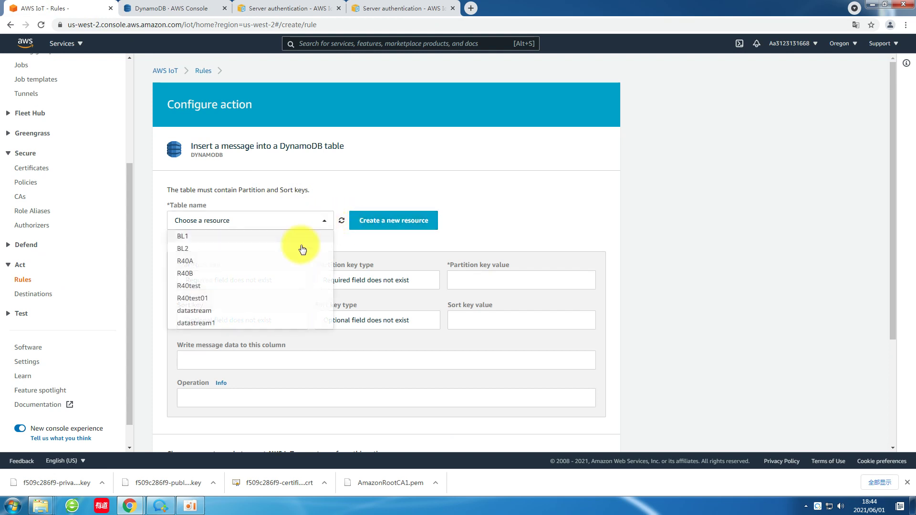
left_click(203, 302)
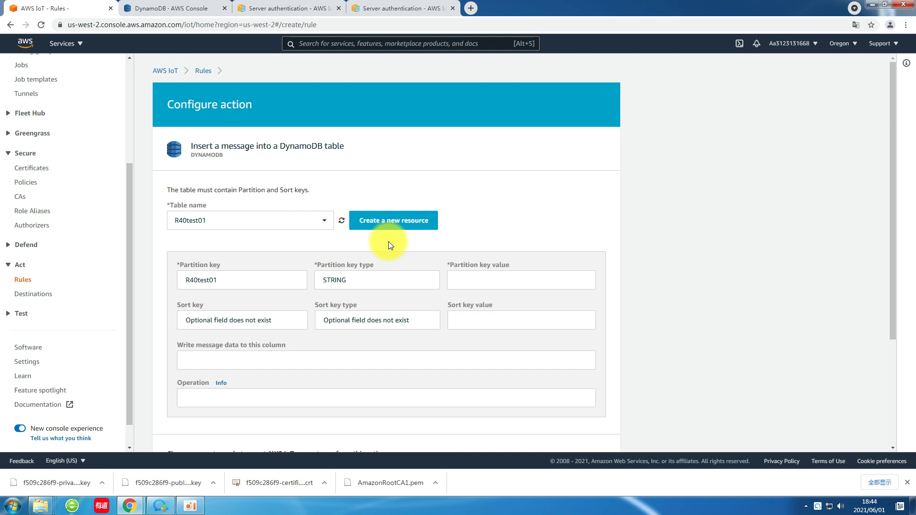
left_click(468, 283)
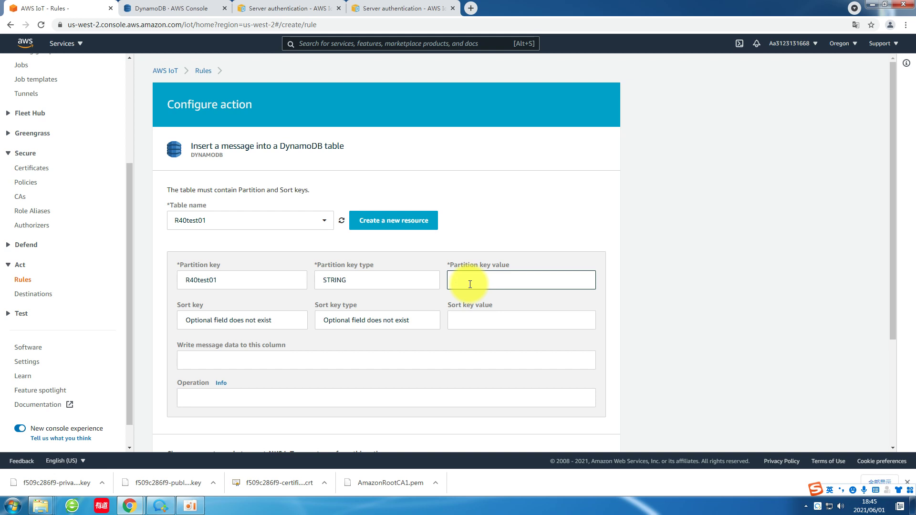
type("$")
type("{}")
type("me")
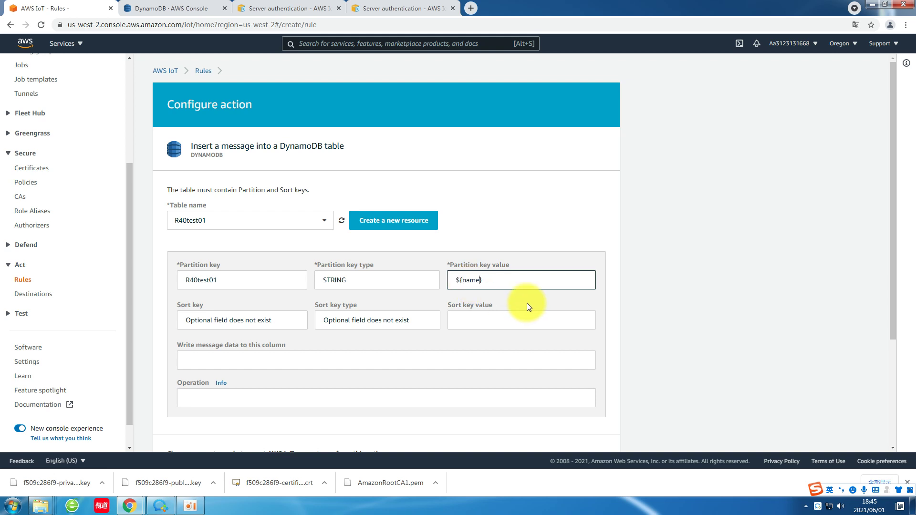
Look through the existing IAM roles offered for granting AWS IoT access to the DynamoDB action, refreshing the list.
scroll(526, 302, "down", 3)
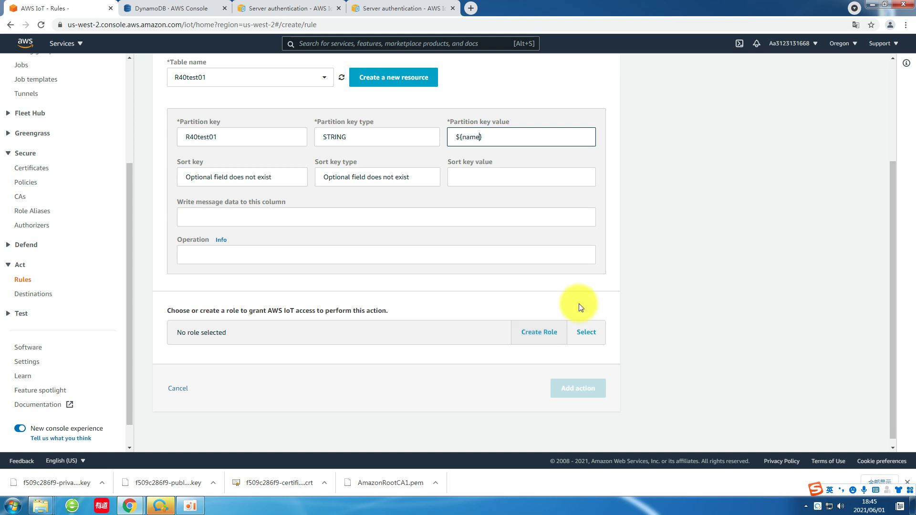
left_click(219, 337)
scroll(475, 257, "down", 3)
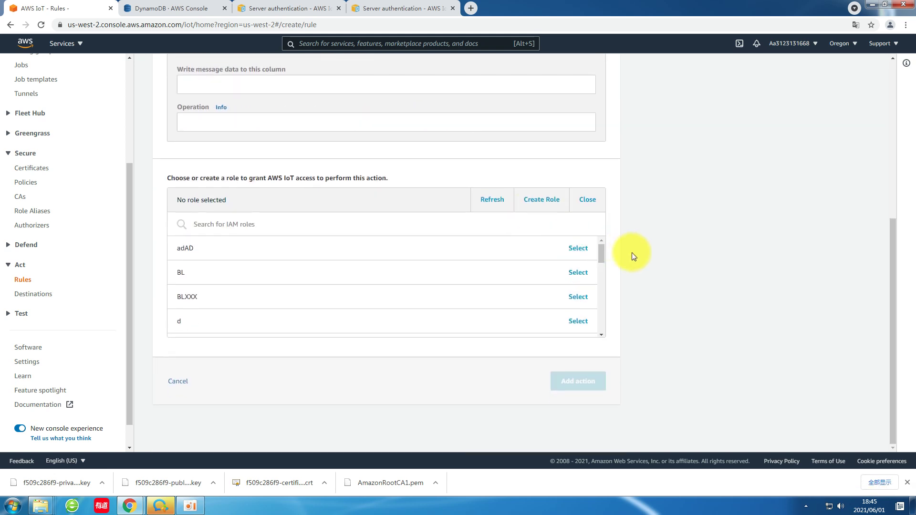
scroll(480, 266, "down", 5)
scroll(463, 267, "down", 6)
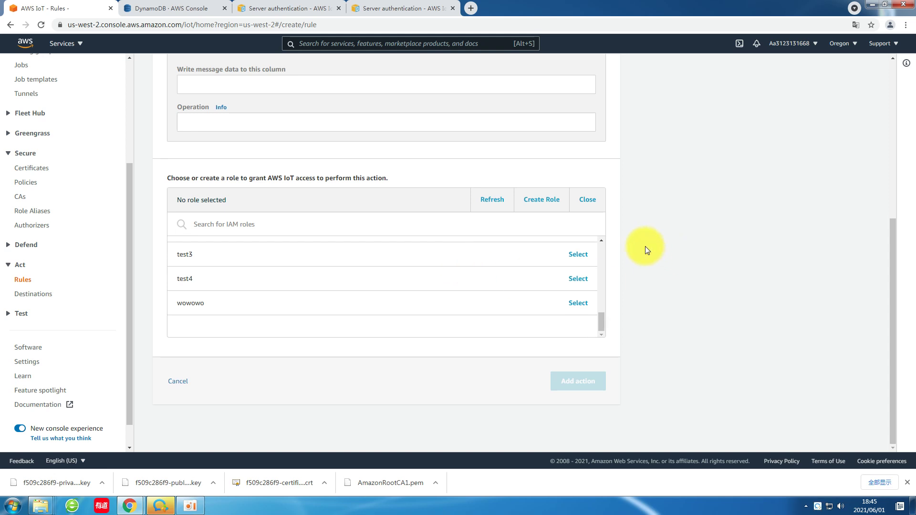
scroll(630, 222, "up", 2)
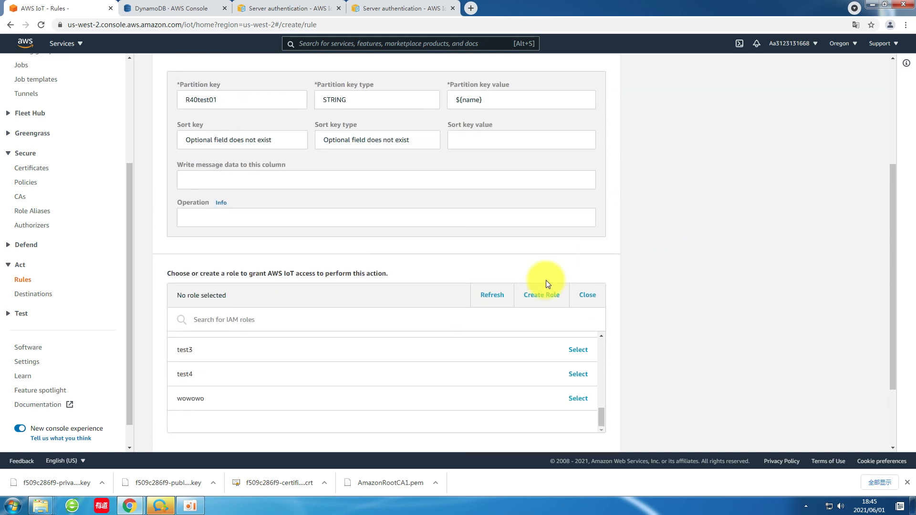
left_click(496, 294)
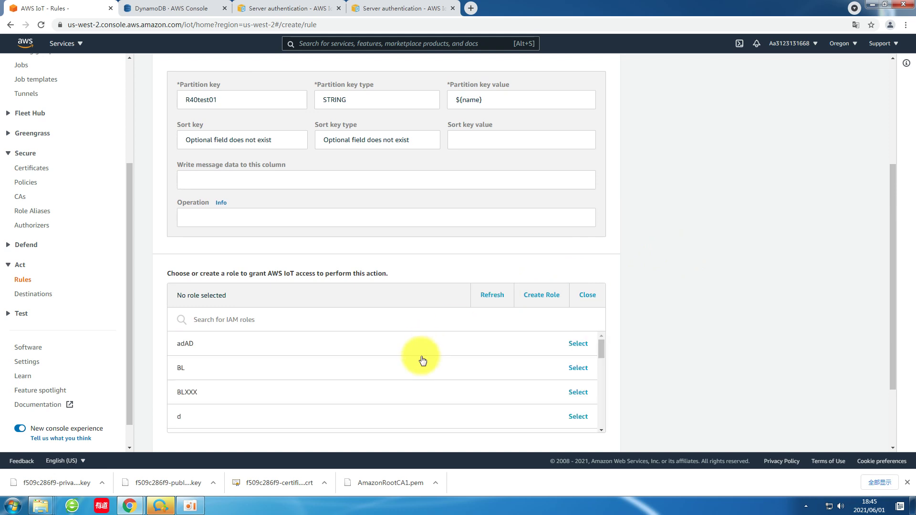
scroll(422, 358, "down", 4)
scroll(422, 360, "down", 4)
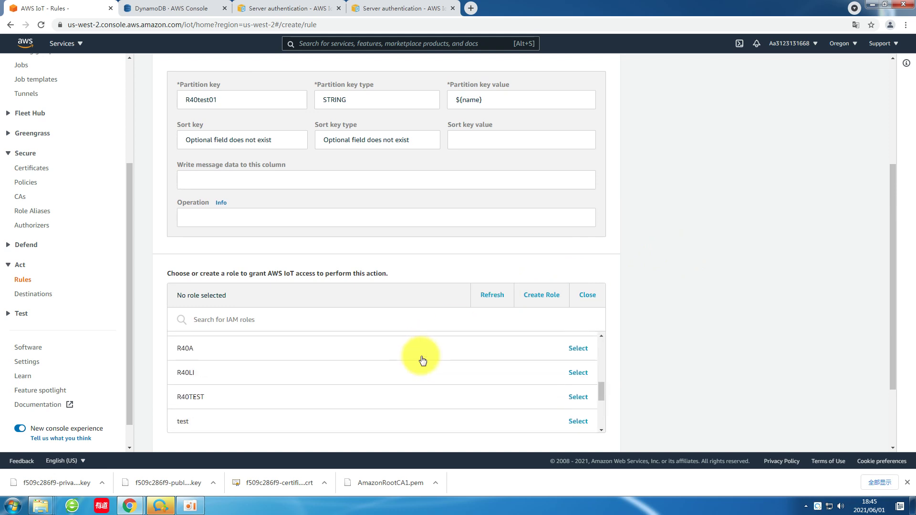
scroll(422, 360, "down", 5)
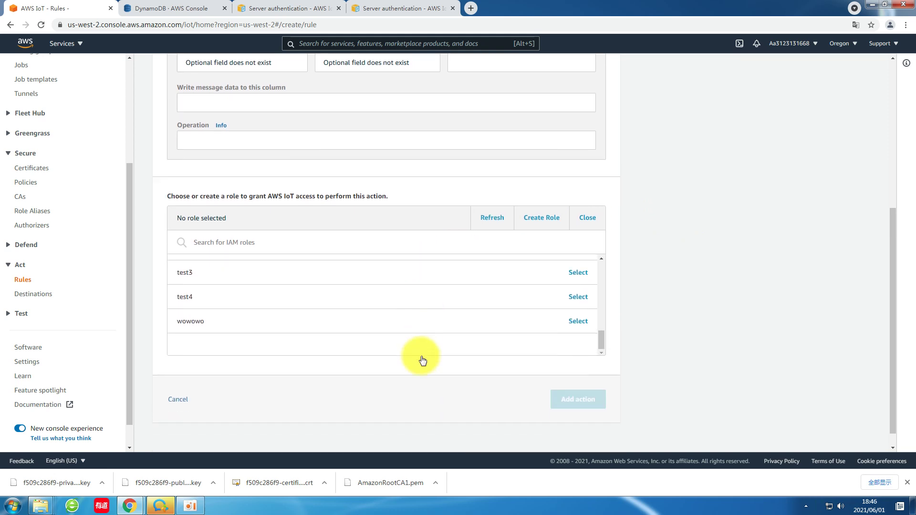
scroll(691, 291, "up", 2)
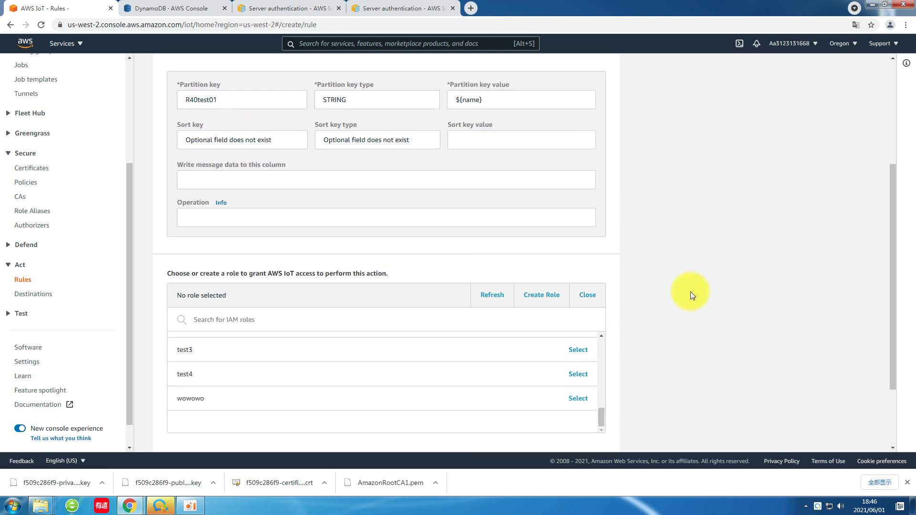
Create a new IAM role named R40test01 for the DynamoDB action.
left_click(532, 294)
left_click(387, 143)
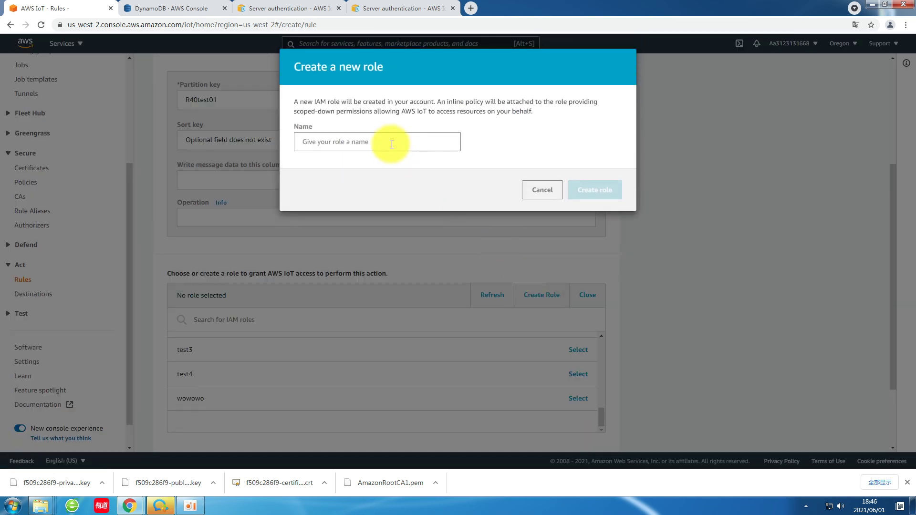
type("R")
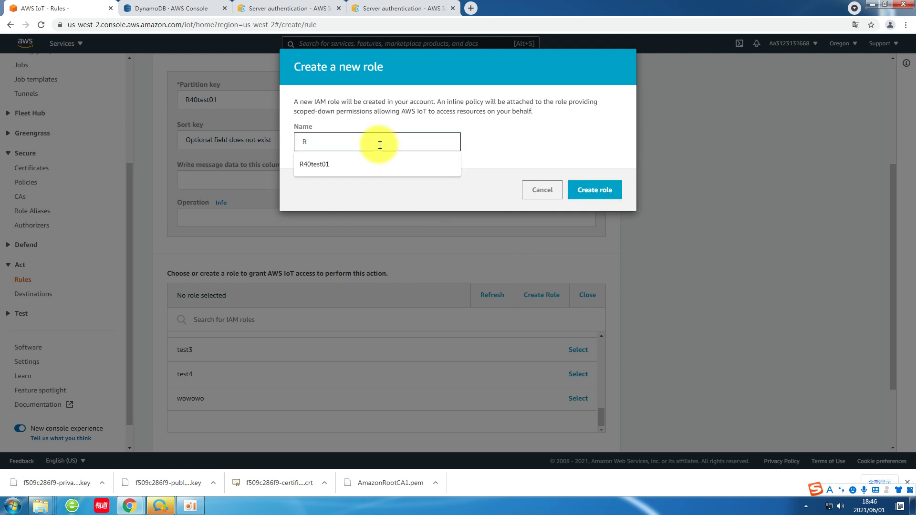
key("Caps_Lock")
type("40test01")
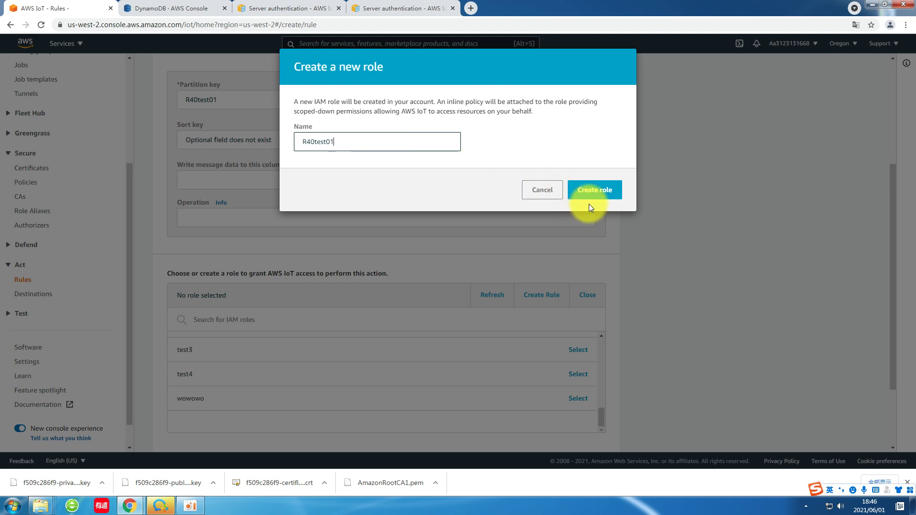
left_click(588, 204)
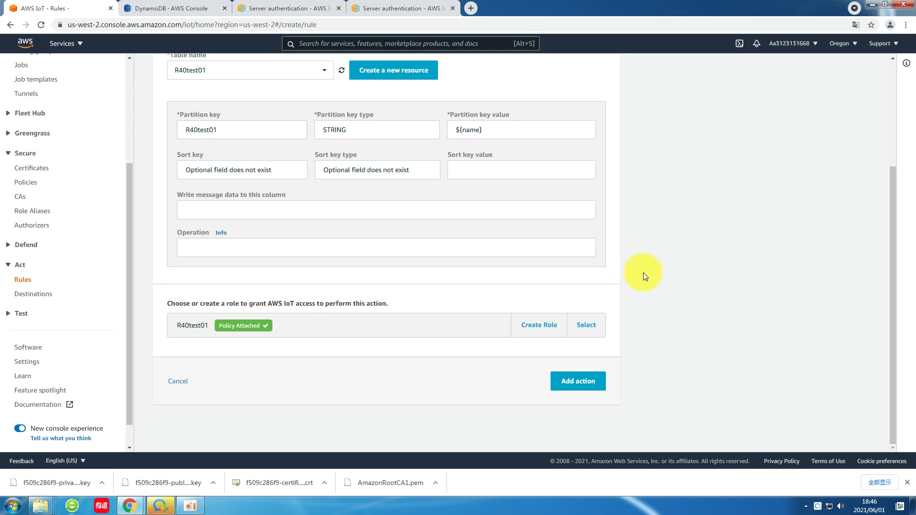
Add the configured DynamoDB action to the rule and create the rule R40test01.
left_click(248, 326)
left_click(251, 299)
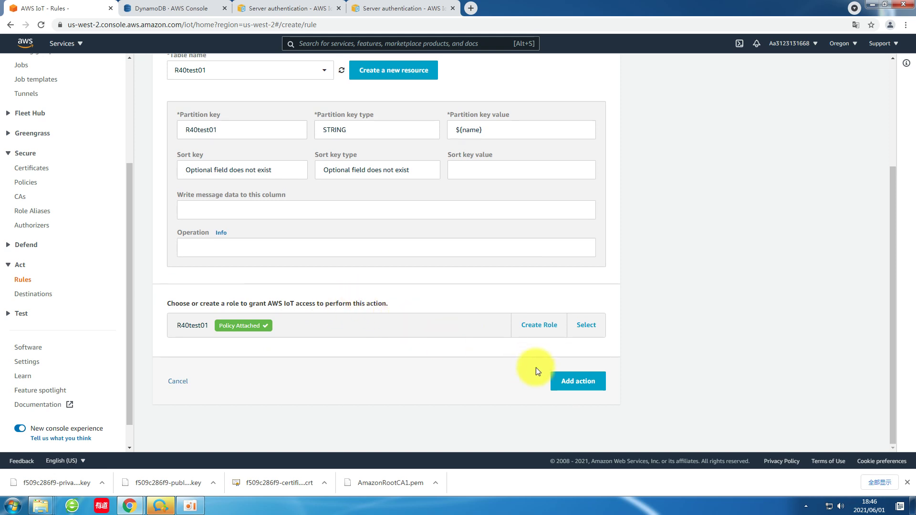
left_click(573, 382)
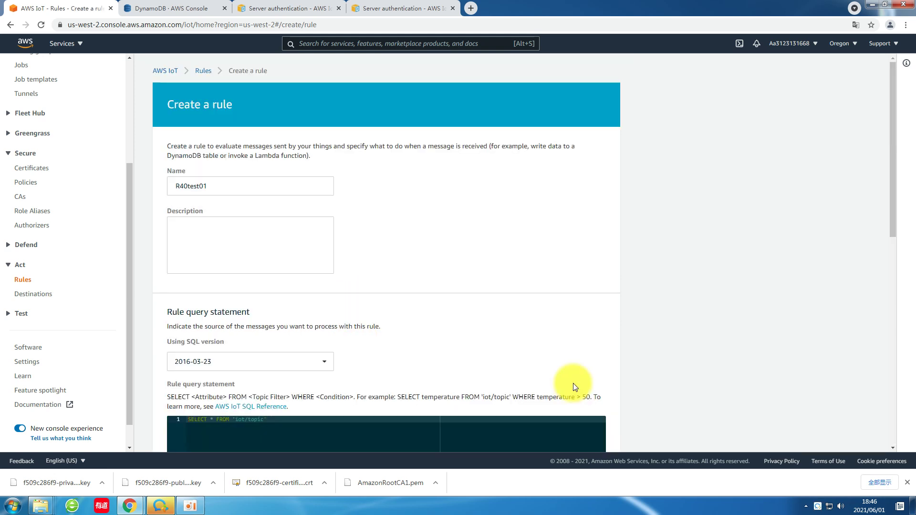
scroll(555, 261, "down", 6)
scroll(592, 263, "down", 3)
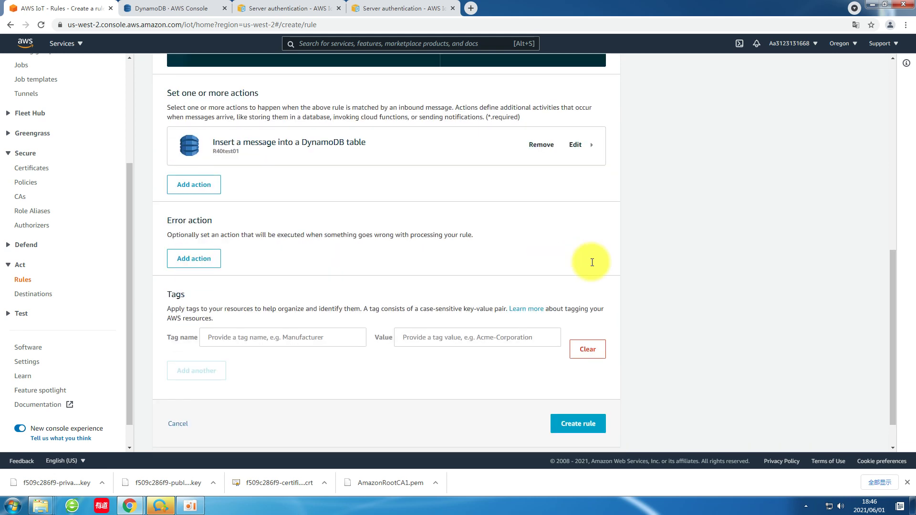
left_click(576, 424)
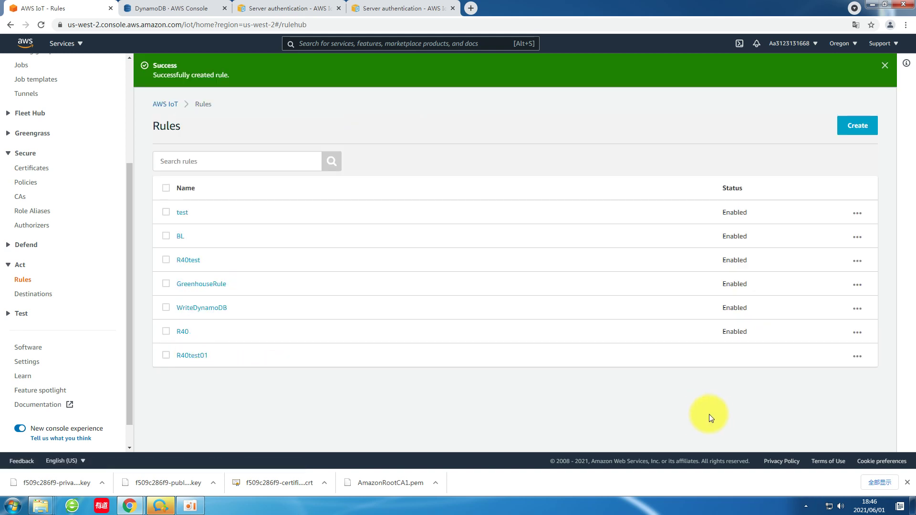
Enable the R40test01 rule and open the MQTT test client.
left_click(855, 356)
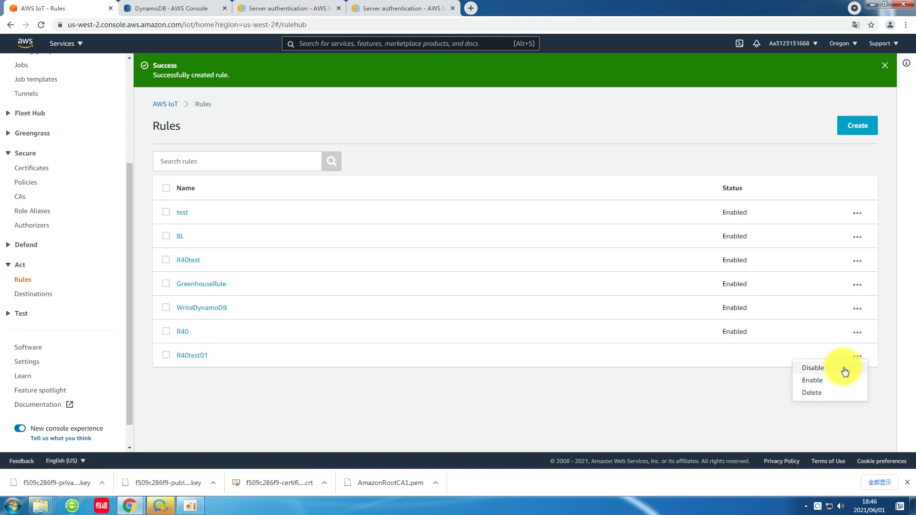
left_click(818, 382)
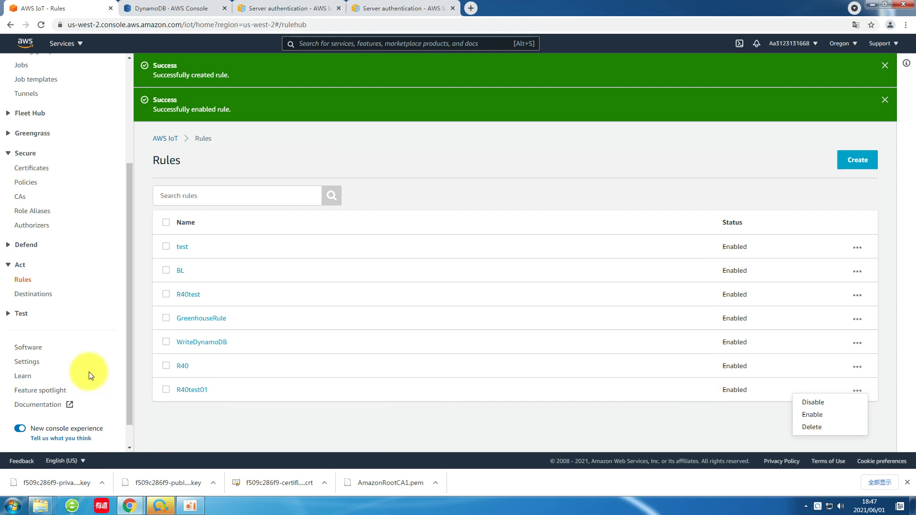
left_click(19, 313)
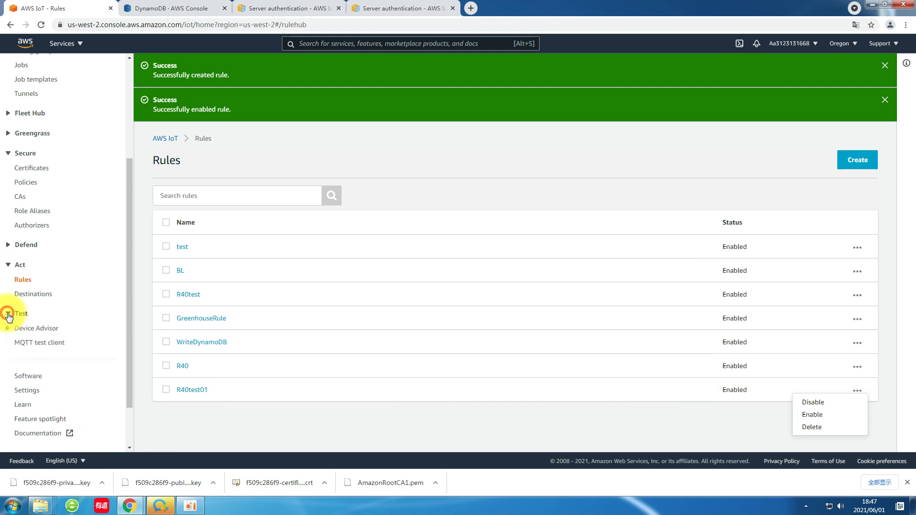
left_click(37, 343)
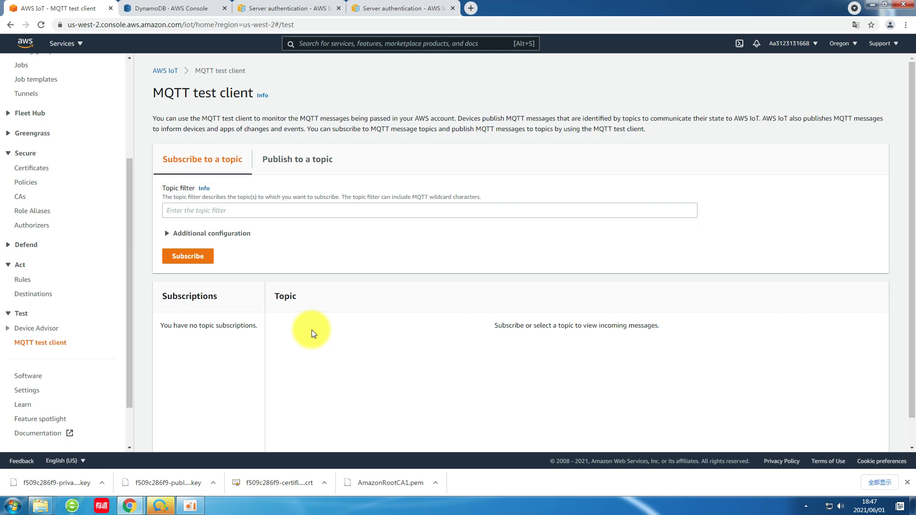
Open the R40test01 rule's details and copy the topic iot/topic from its query statement.
left_click(23, 281)
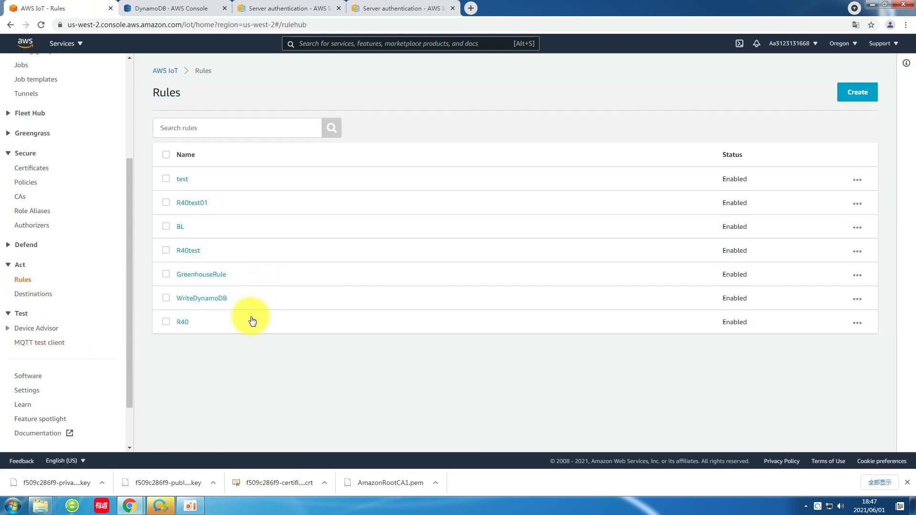
left_click(195, 203)
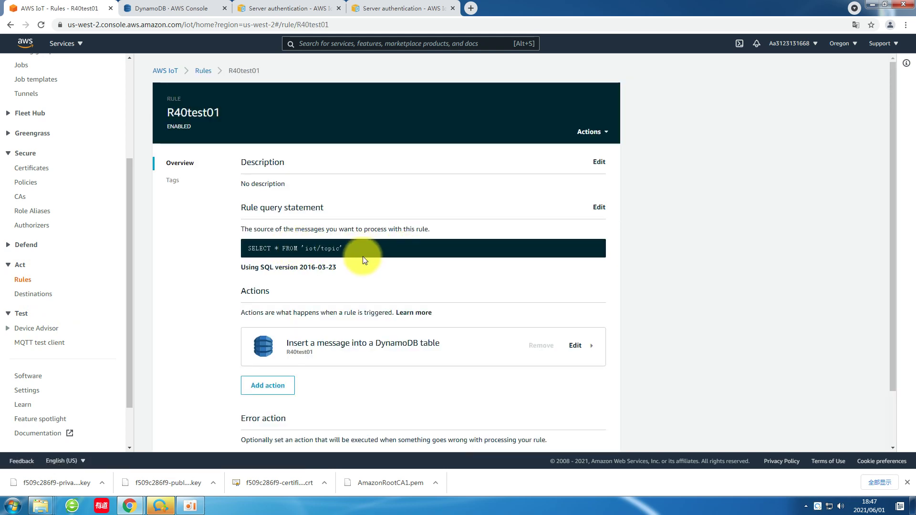
left_click_drag(340, 248, 305, 248)
key("ctrl+c")
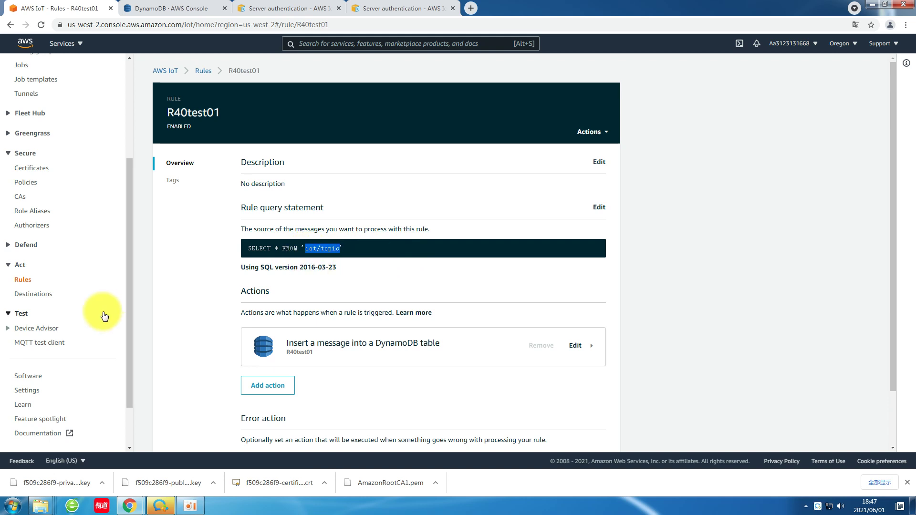
In the MQTT test client, subscribe to the copied topic iot/topic and mark the subscription as a favorite.
left_click(39, 348)
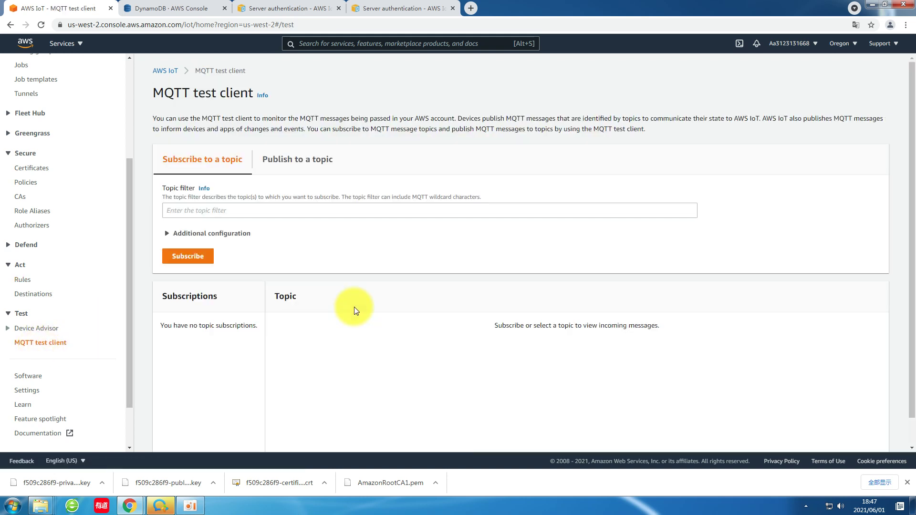
left_click(225, 211)
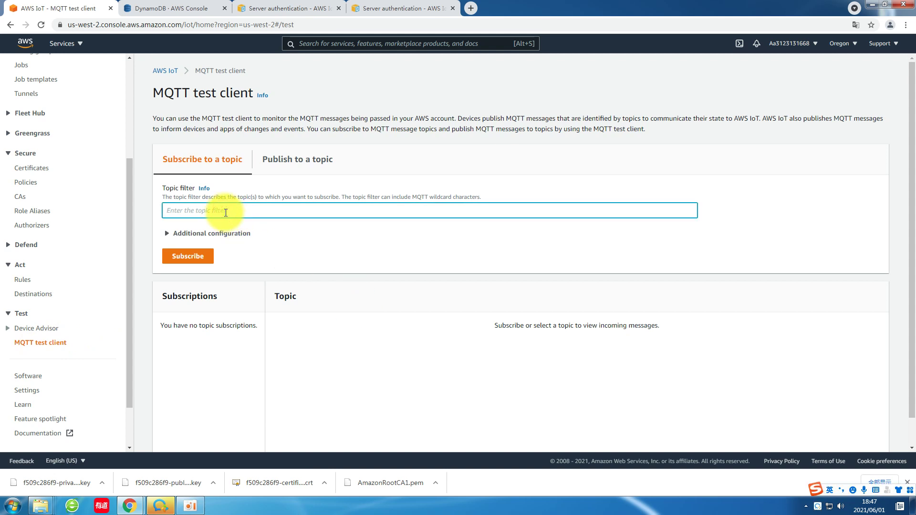
key("ctrl+v")
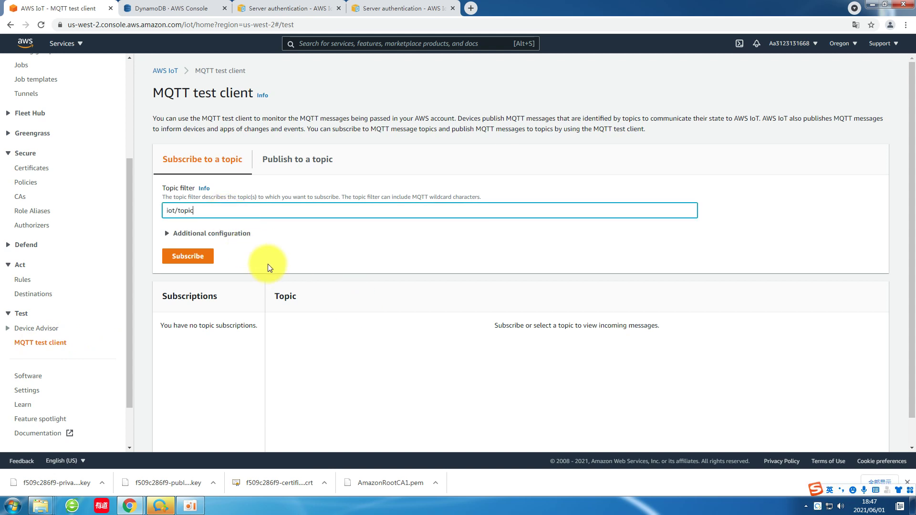
left_click(190, 258)
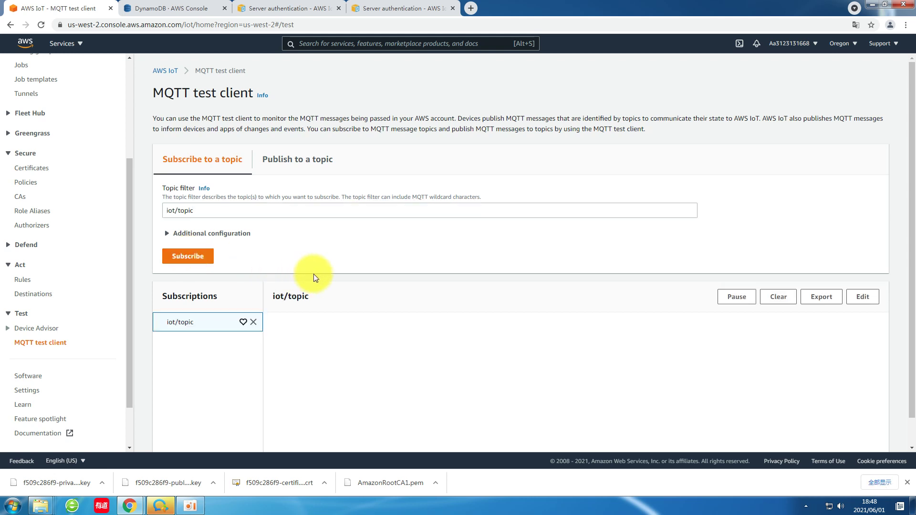
left_click(243, 322)
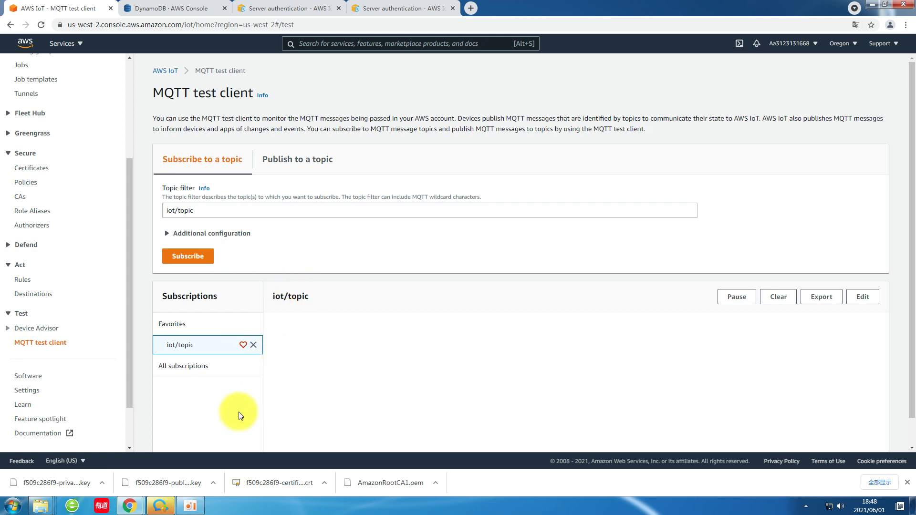
Switch to the R40B router's web interface, look over its status overview, and open the Aws Cloud connection settings.
mouse_move(131, 503)
left_click(181, 453)
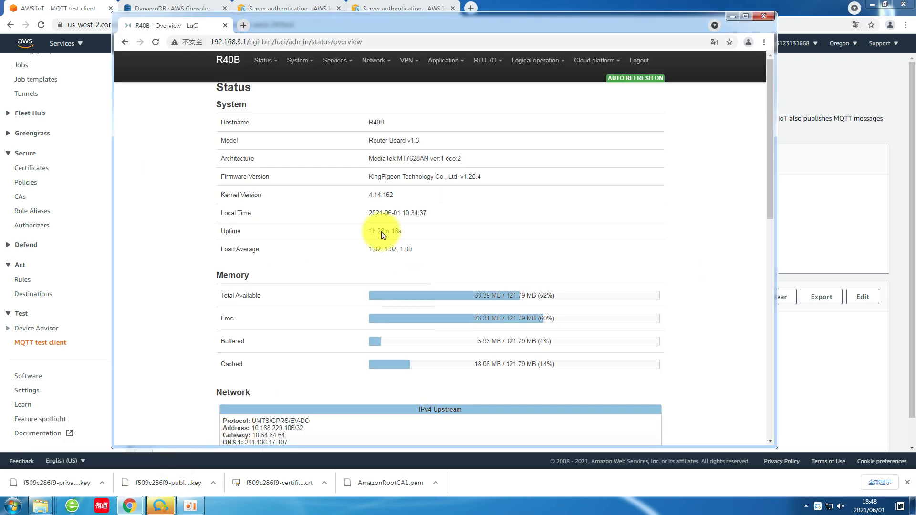
scroll(341, 133, "down", 10)
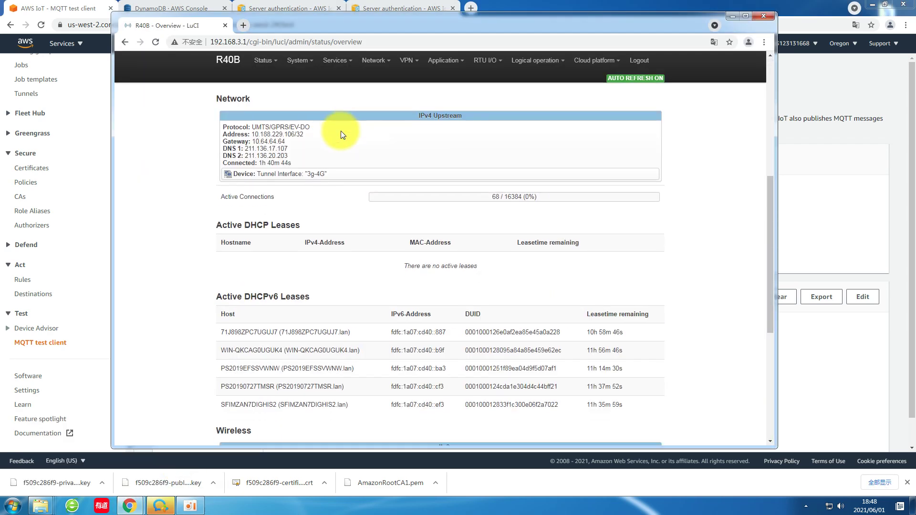
scroll(341, 130, "up", 9)
scroll(342, 131, "up", 1)
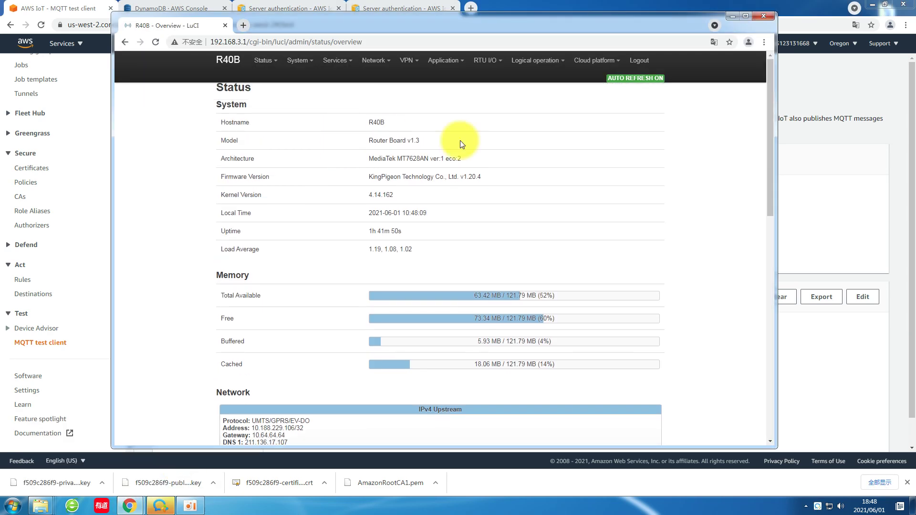
mouse_move(579, 67)
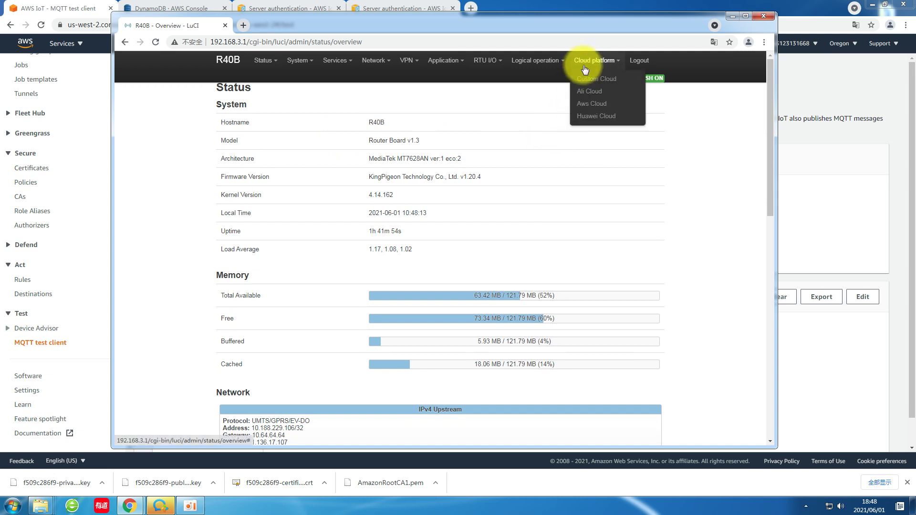
left_click(590, 105)
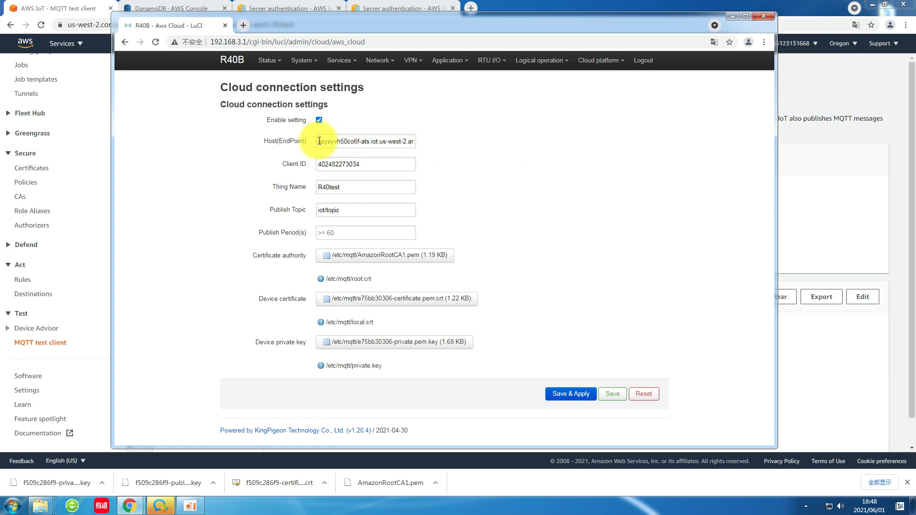
Clear the Host(EndPoint), Client ID, Thing Name and Publish Topic fields, and open the file browser for the certificate authority.
left_click_drag(317, 141, 527, 151)
key("BackSpace")
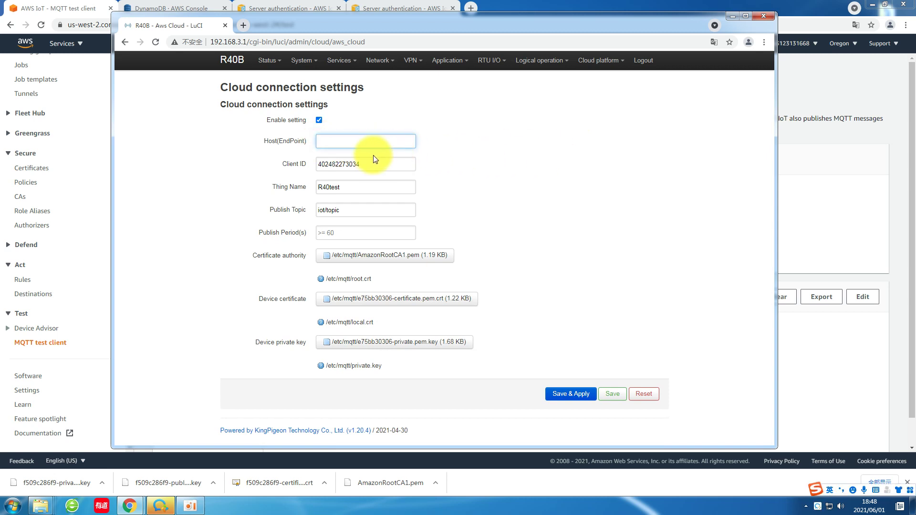
left_click_drag(370, 162, 250, 170)
key("BackSpace")
key("BackSpace")
left_click_drag(347, 187, 285, 212)
key("BackSpace")
left_click(386, 256)
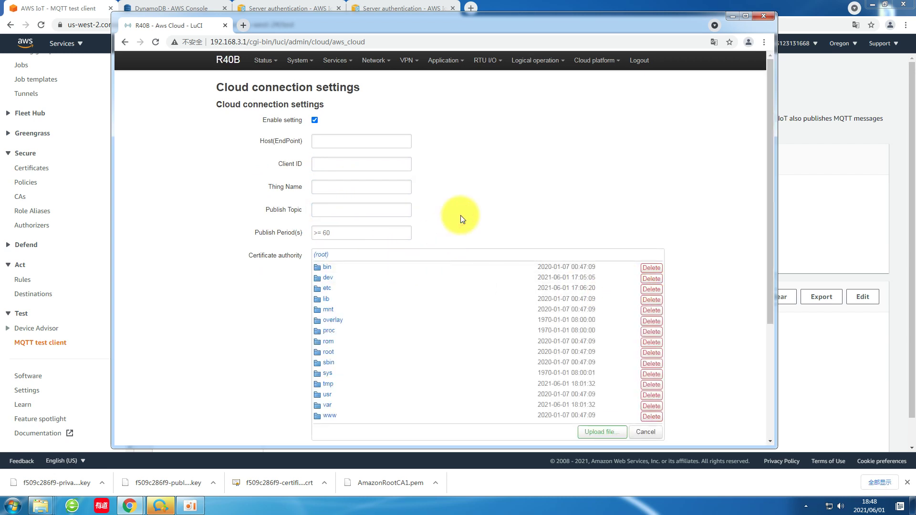
Cancel the certificate authority file browser without choosing a file.
scroll(524, 193, "down", 3)
scroll(525, 195, "up", 2)
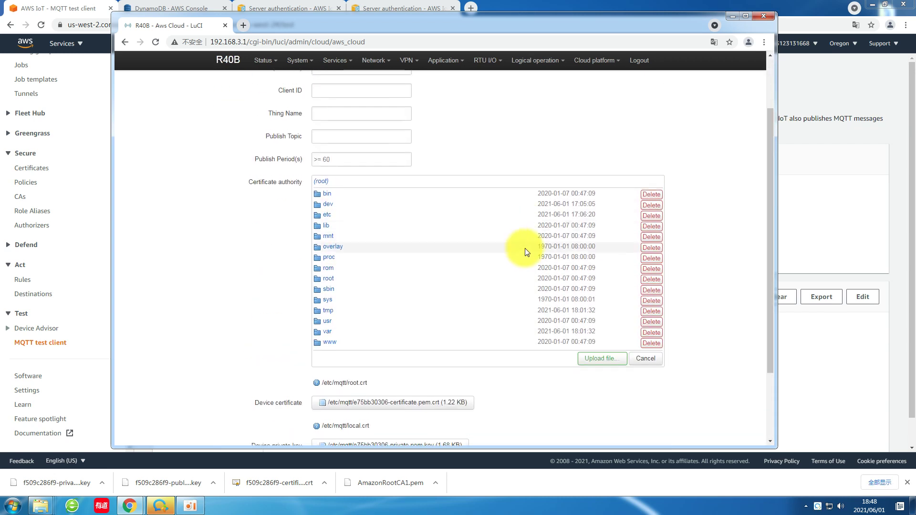
scroll(525, 248, "down", 1)
left_click(643, 360)
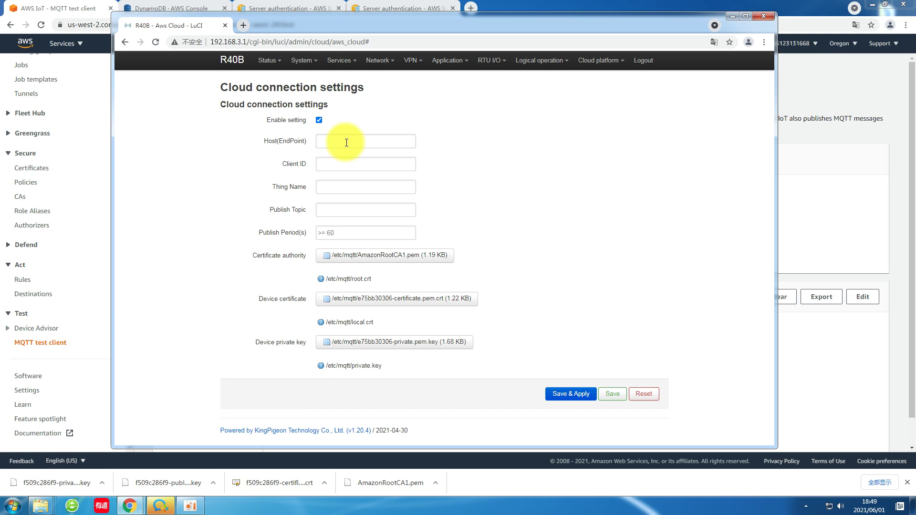
Switch to the AWS IoT console and open the Interact information of the thing R40test01.
left_click(807, 172)
scroll(65, 155, "up", 3)
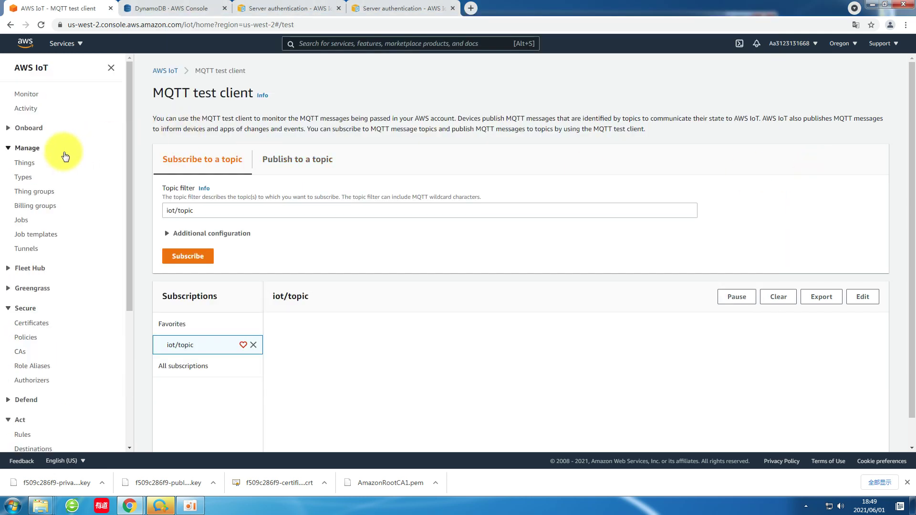
left_click(26, 168)
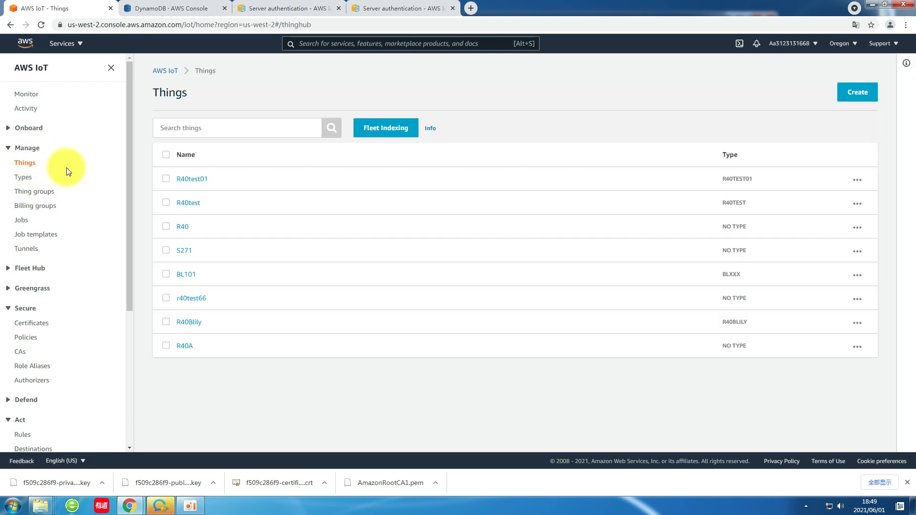
left_click(194, 180)
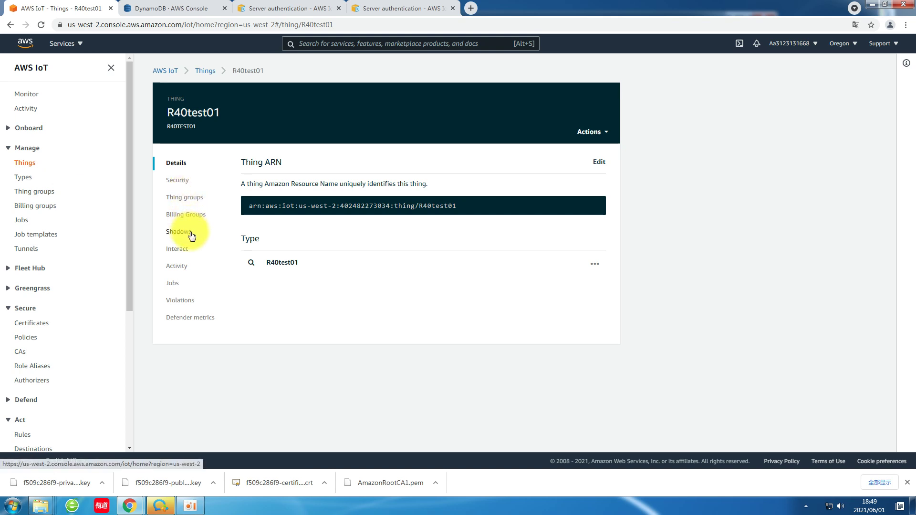
left_click(169, 249)
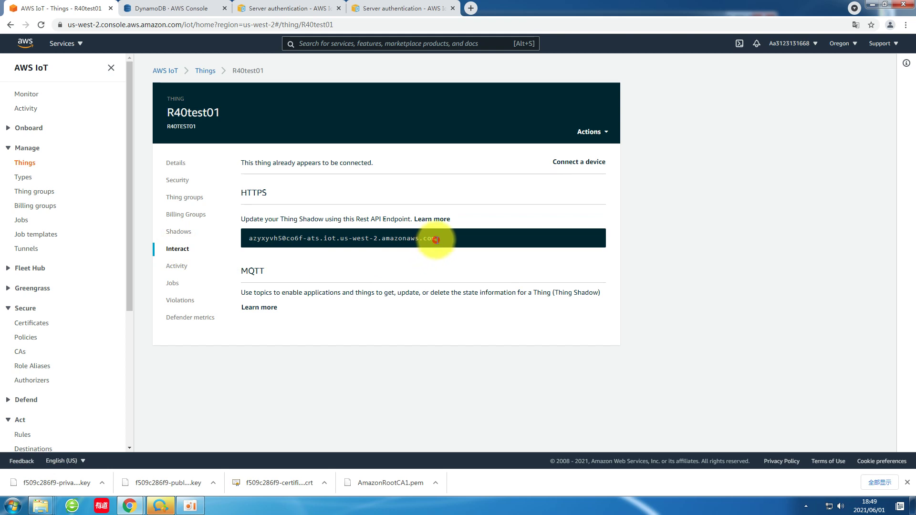
Copy the thing's HTTPS endpoint and paste it as the Host(EndPoint) in the R40B cloud connection settings.
left_click_drag(435, 238, 247, 238)
right_click(269, 240)
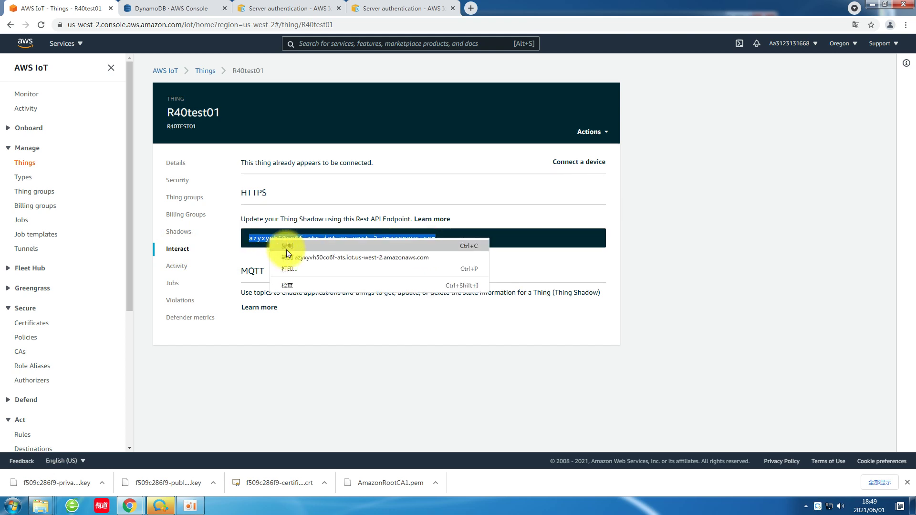
left_click(288, 246)
left_click(345, 261)
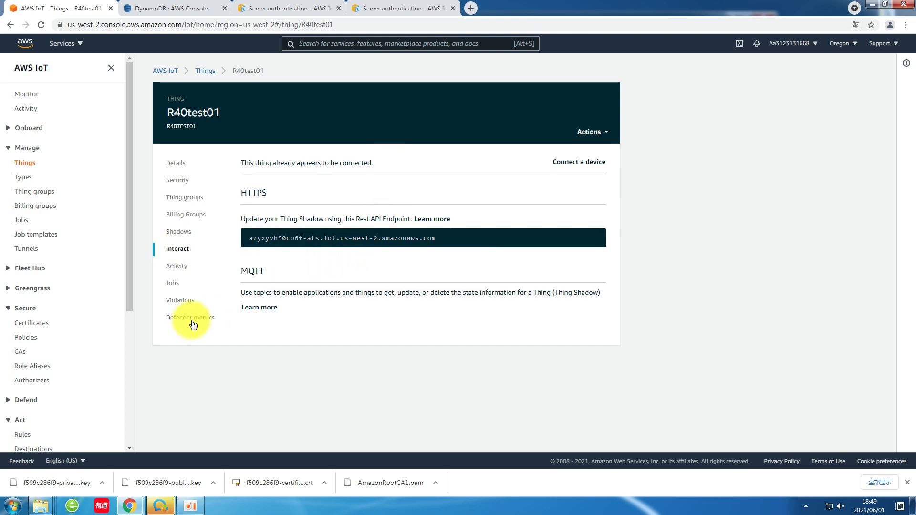
mouse_move(129, 505)
left_click(179, 460)
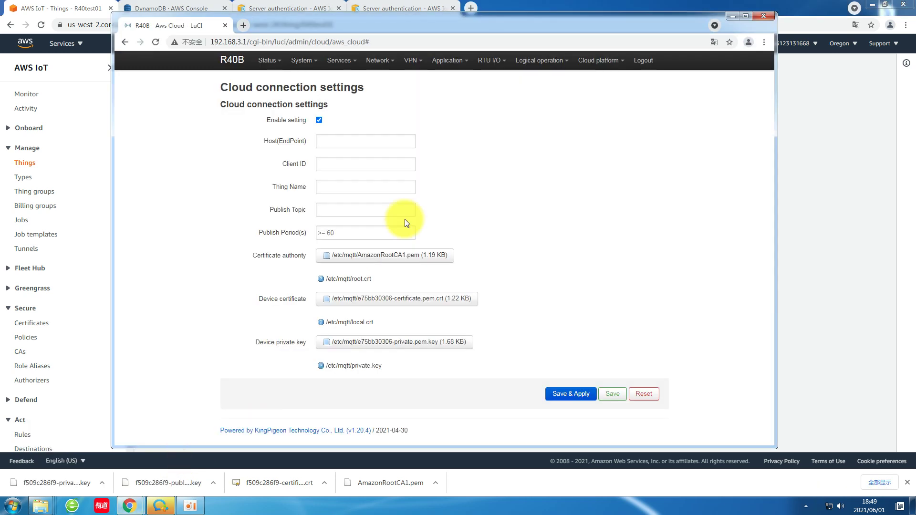
left_click(339, 142)
key("ctrl+v")
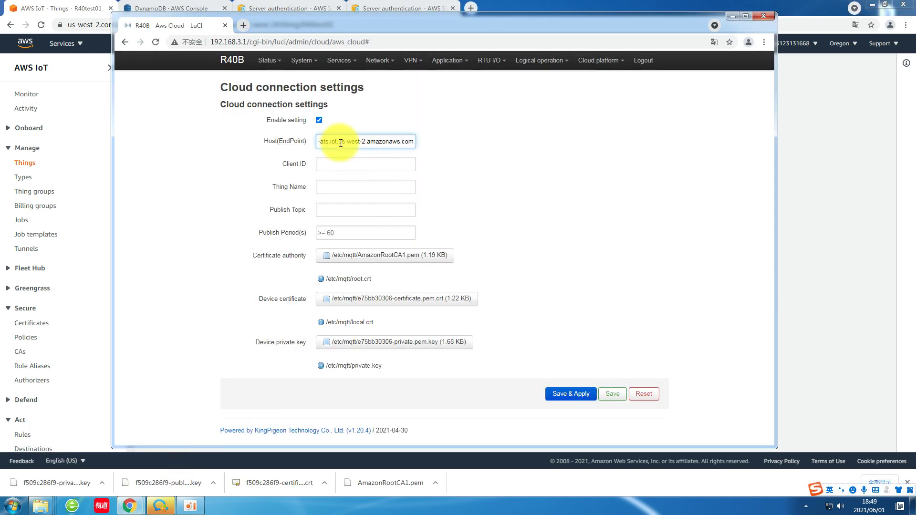
left_click(465, 196)
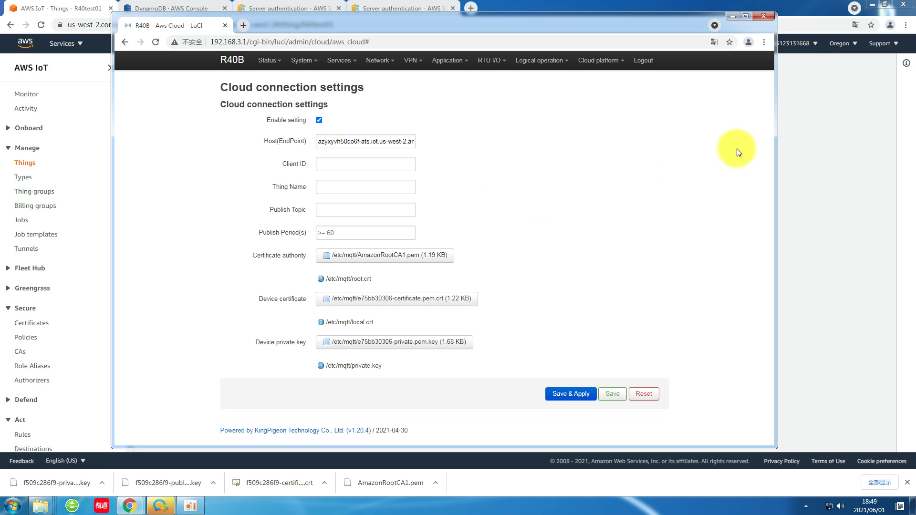
Return to the AWS console and copy the account number from the account information.
left_click(829, 120)
left_click(815, 48)
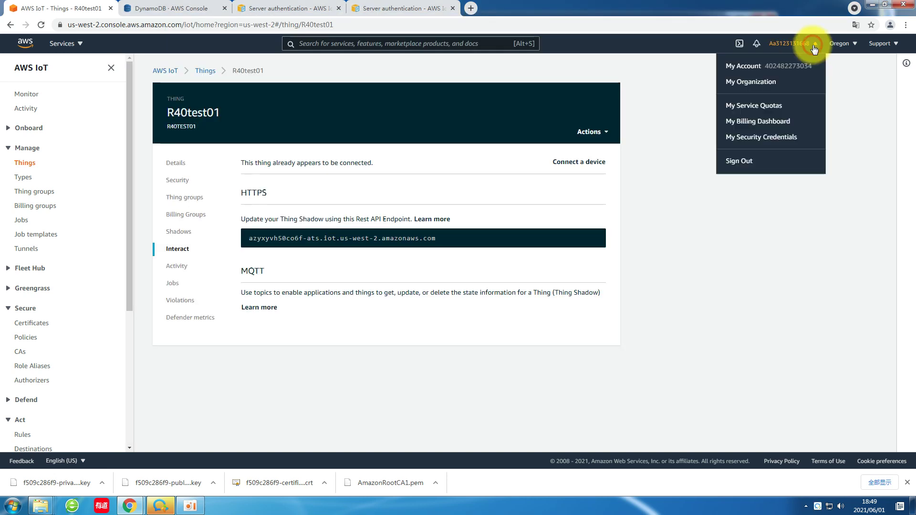
left_click_drag(766, 67, 810, 67)
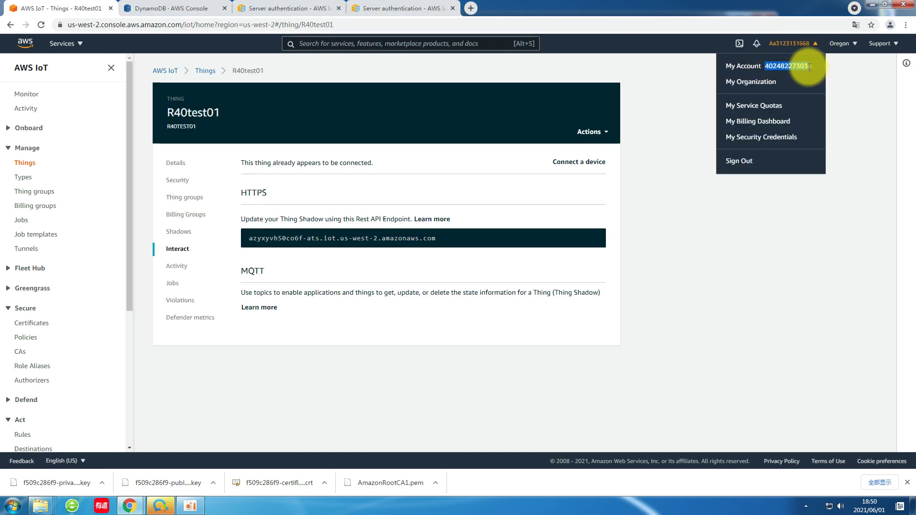
right_click(811, 67)
left_click(815, 74)
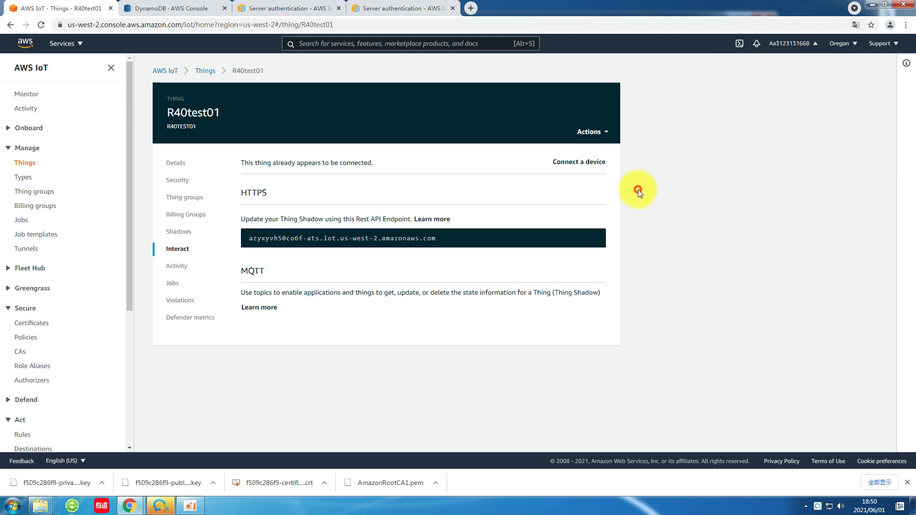
In the R40B settings, paste the copied account number as the Client ID and set the Thing Name to R40test01.
mouse_move(132, 506)
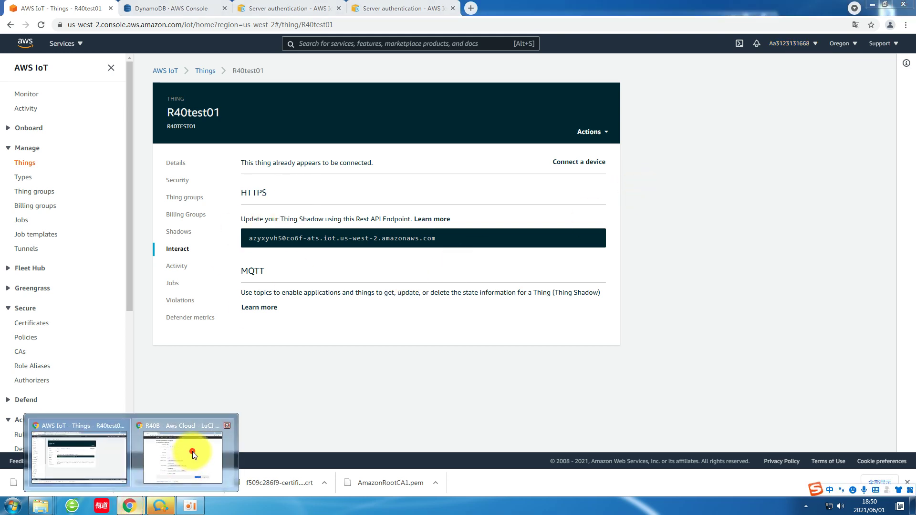
left_click(187, 454)
left_click(347, 165)
key("ctrl+v")
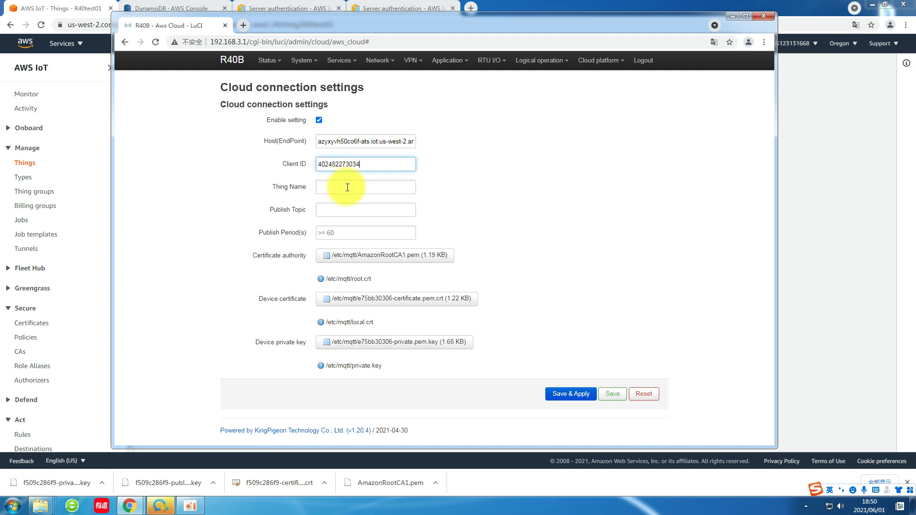
left_click(347, 188)
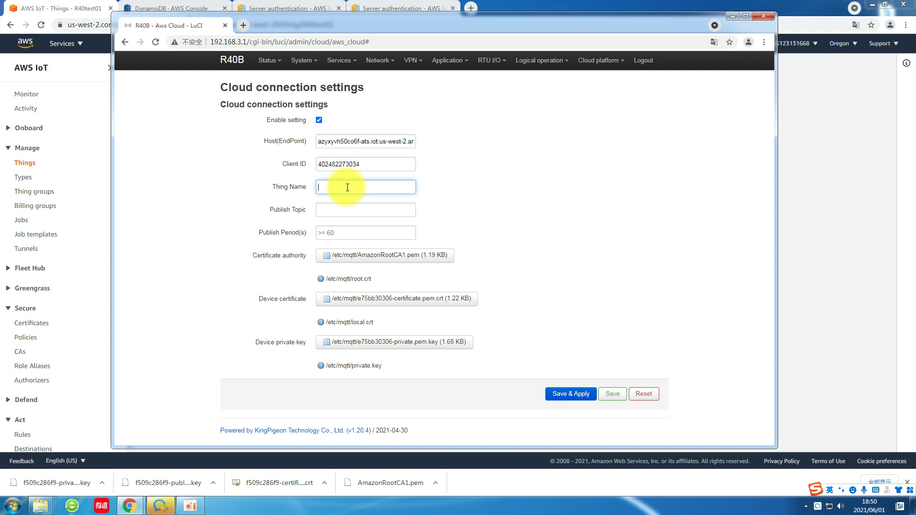
type("R40test01")
Go back to the MQTT test client in the AWS console and copy the subscribed topic iot/topic.
left_click(841, 253)
scroll(96, 321, "down", 4)
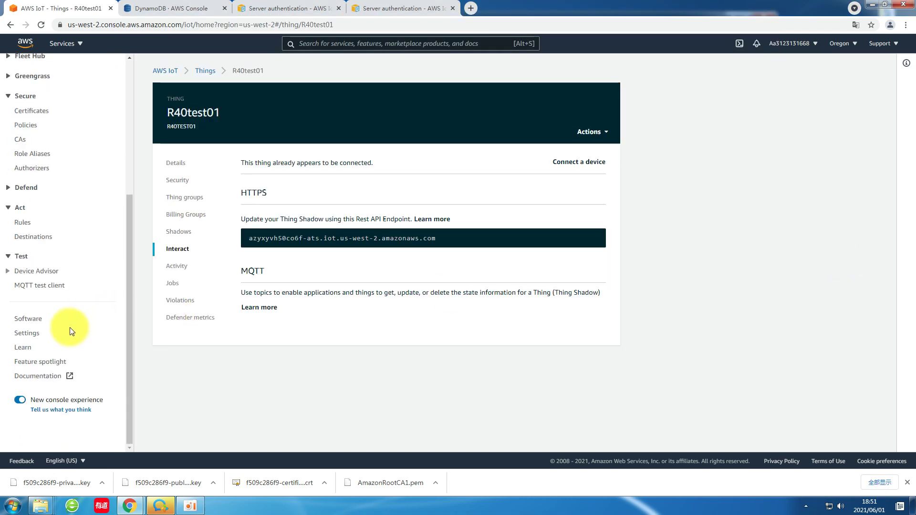
left_click(38, 289)
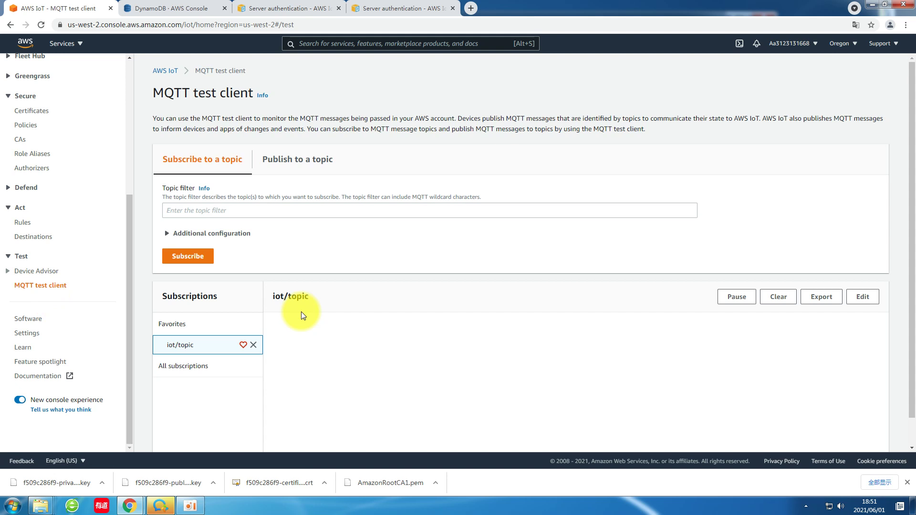
left_click_drag(309, 296, 273, 296)
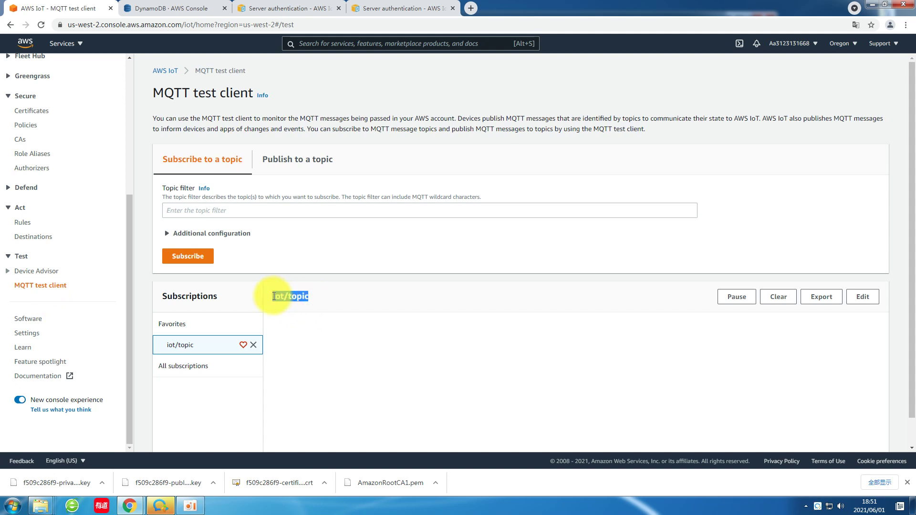
right_click(276, 298)
left_click(294, 304)
Set the Publish Topic to iot/topic in the R40B cloud connection settings.
mouse_move(130, 506)
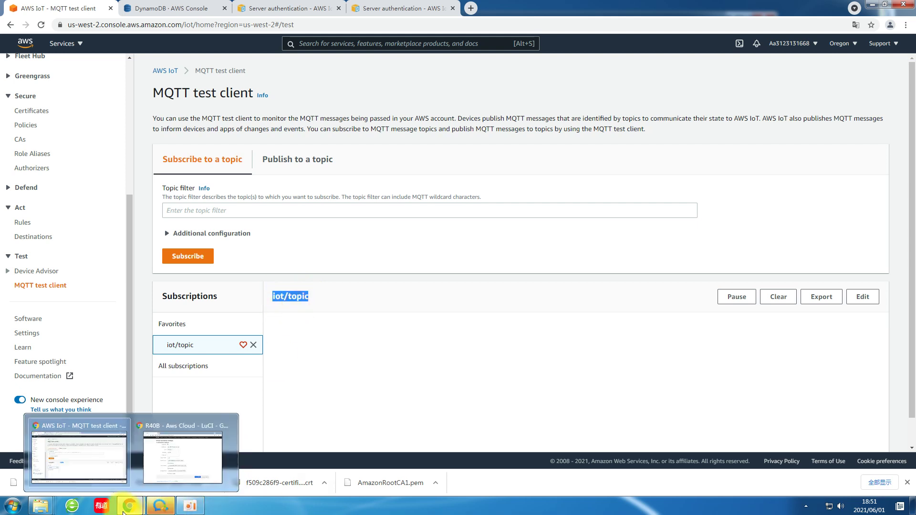
left_click(193, 460)
left_click(350, 209)
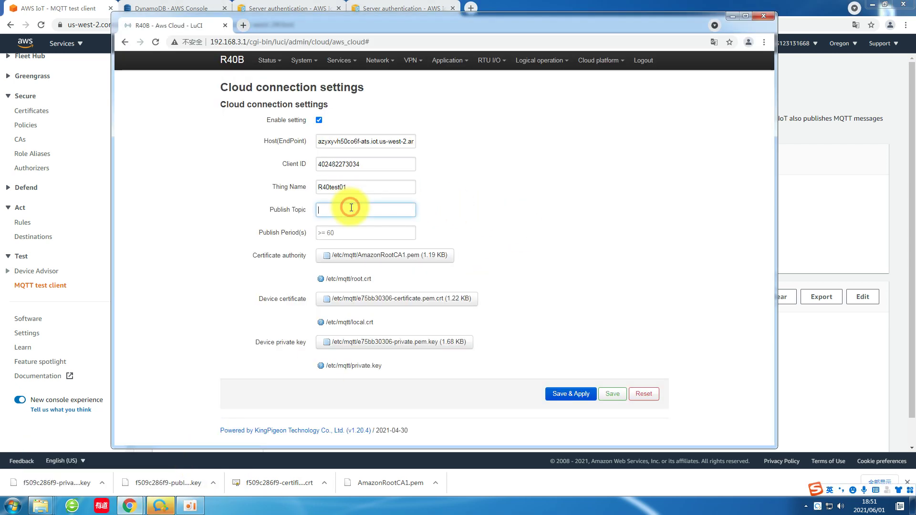
key("ctrl+v")
left_click(471, 213)
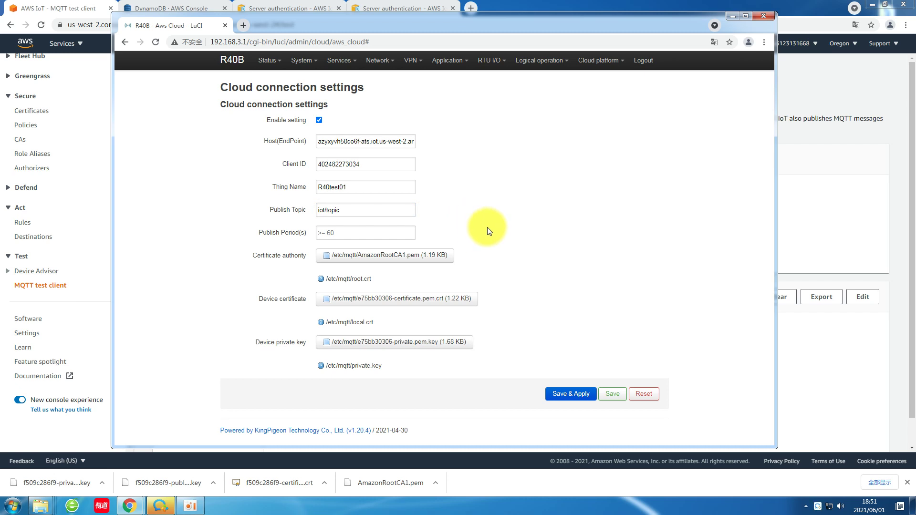
Browse the router's files for the certificate authority and open the etc/mqtt folder.
left_click(382, 254)
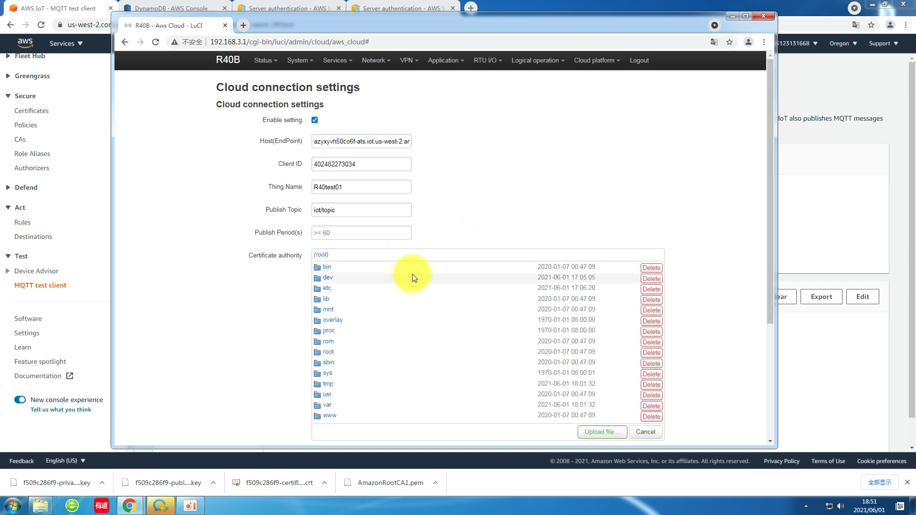
scroll(281, 289, "down", 3)
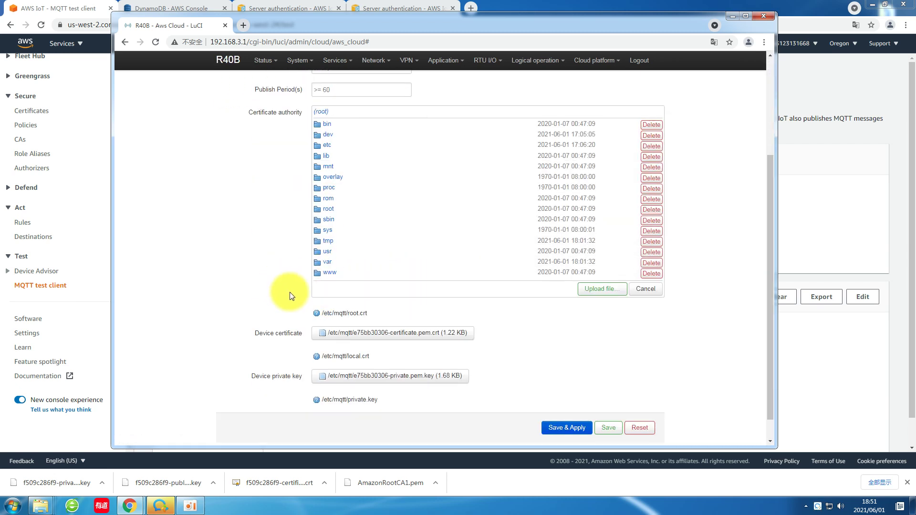
left_click(367, 314)
left_click_drag(368, 314, 327, 311)
left_click(400, 314)
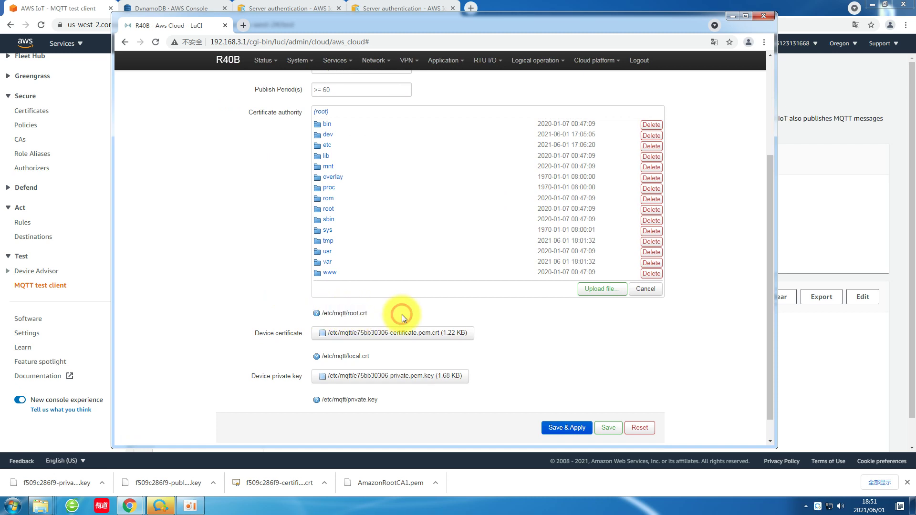
scroll(402, 314, "up", 1)
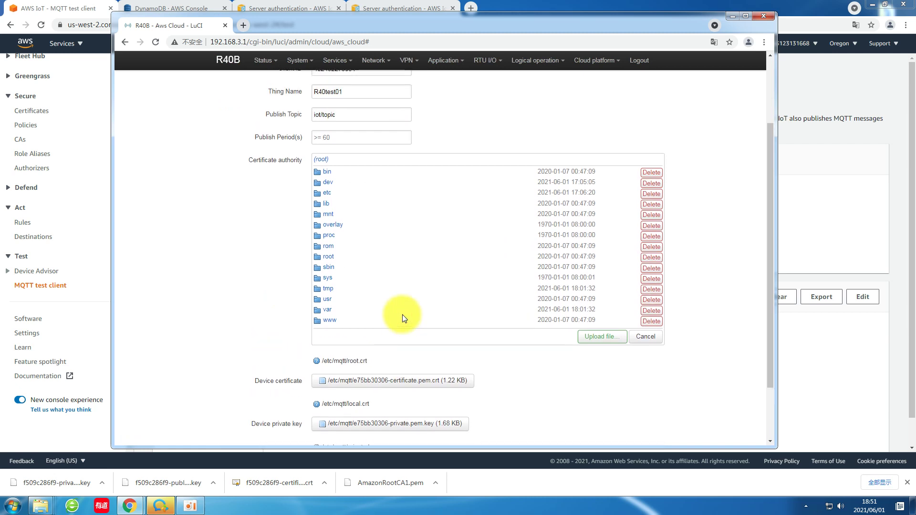
left_click(328, 195)
scroll(436, 298, "down", 5)
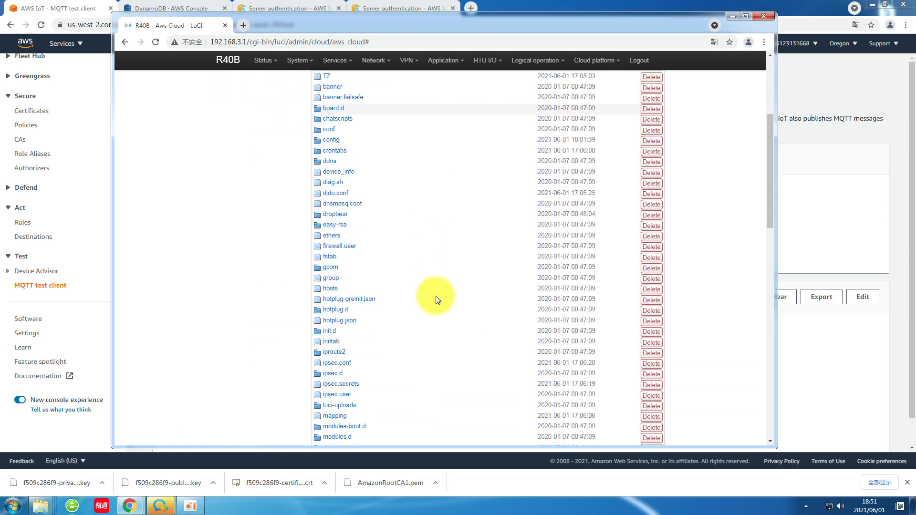
scroll(436, 296, "down", 4)
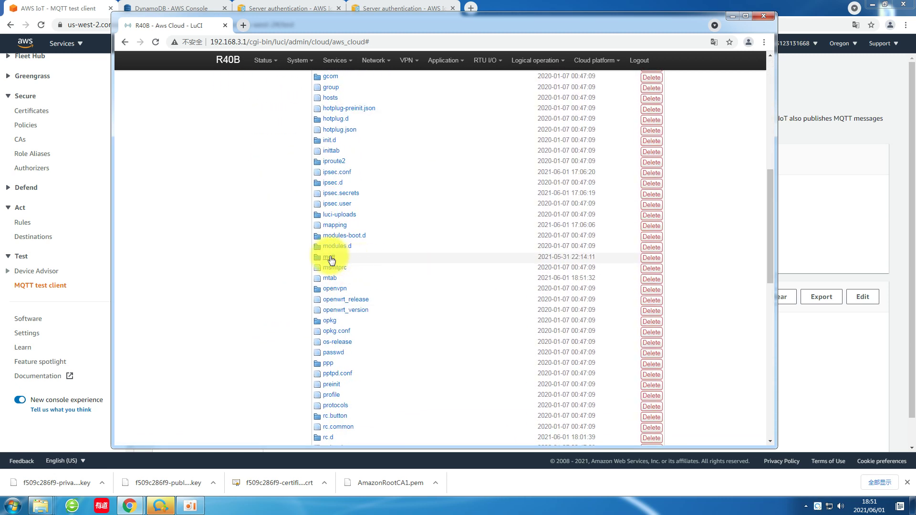
left_click(330, 258)
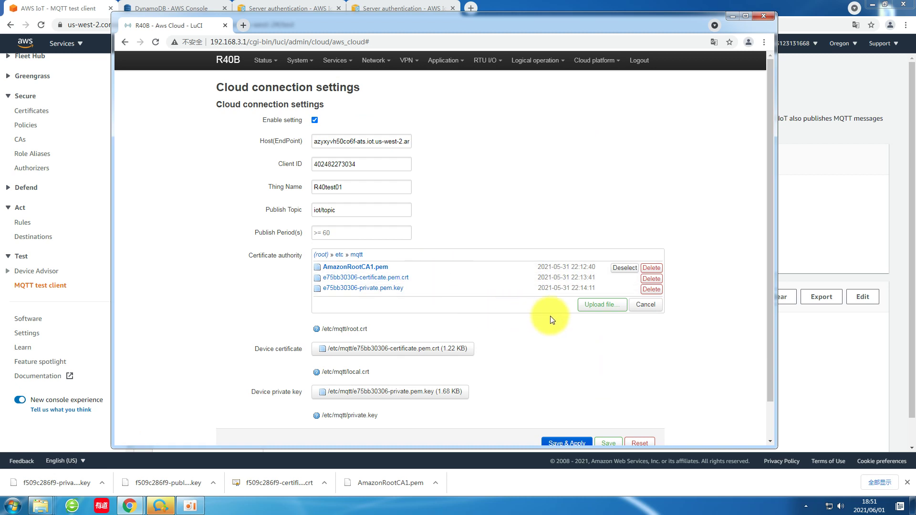
Delete AmazonRootCA1.pem, e75bb30306-certificate.pem.crt and e75bb30306-private.pem.key from the etc/mqtt folder.
left_click(650, 272)
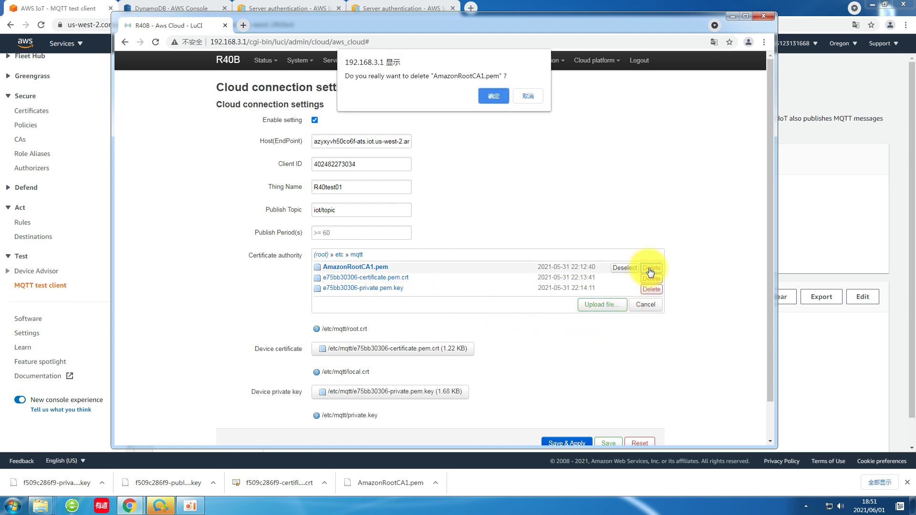
left_click(494, 96)
left_click(649, 267)
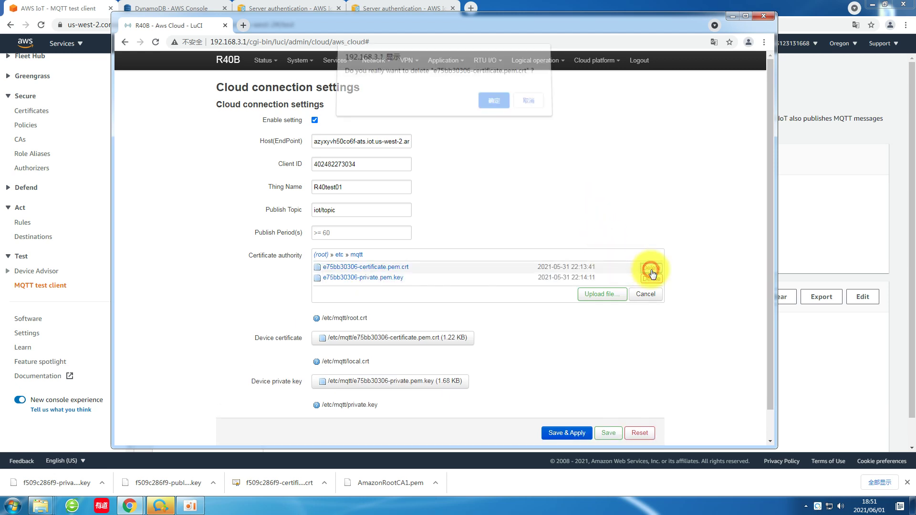
left_click(496, 106)
left_click(650, 268)
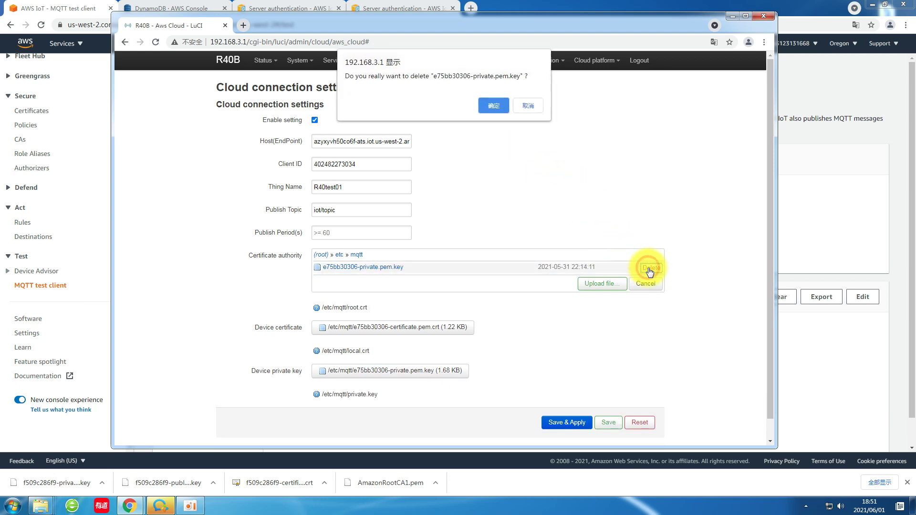
left_click(494, 103)
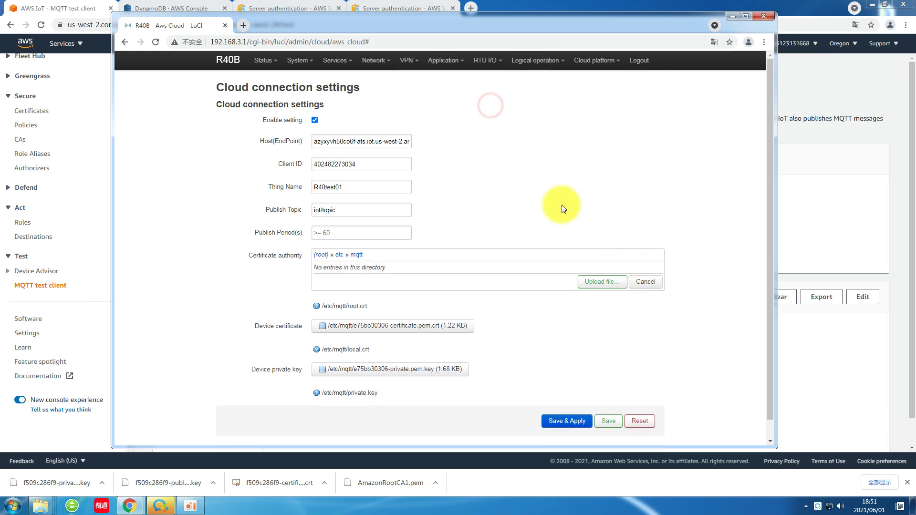
Upload AmazonRootCA1.pem from the AWS folder on drive F into etc/mqtt and select it as the certificate authority.
left_click(602, 282)
left_click(345, 282)
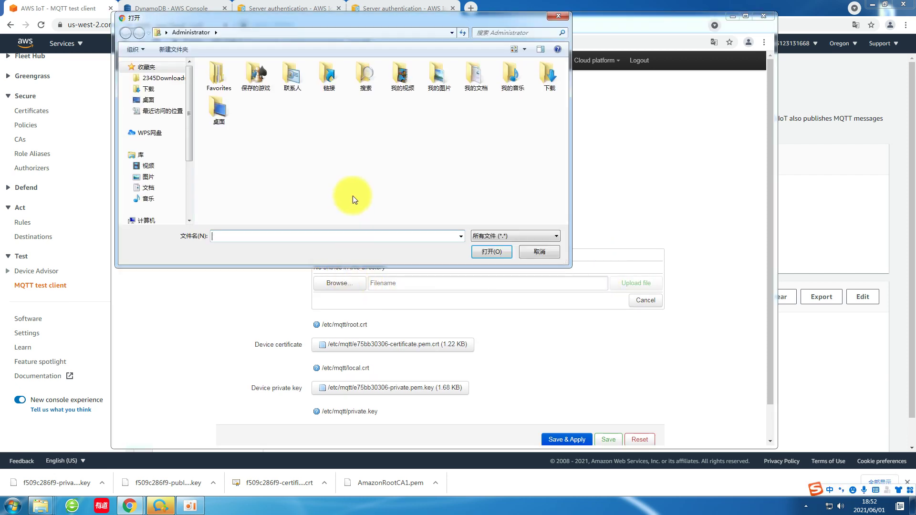
left_click_drag(184, 137, 185, 187)
left_click(159, 184)
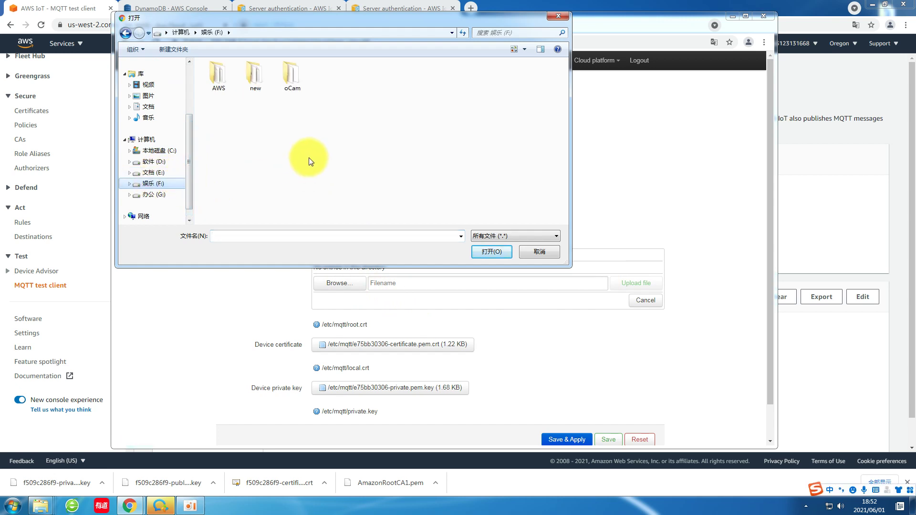
double_click(215, 75)
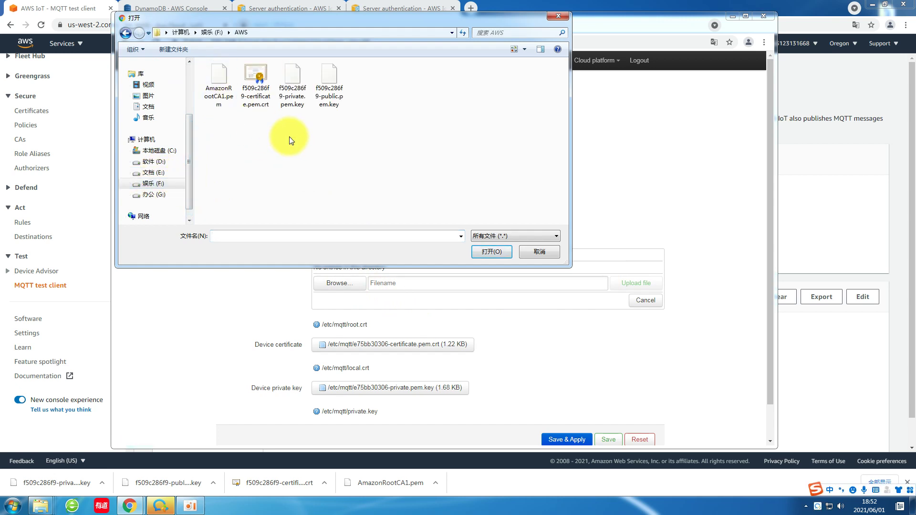
left_click(216, 81)
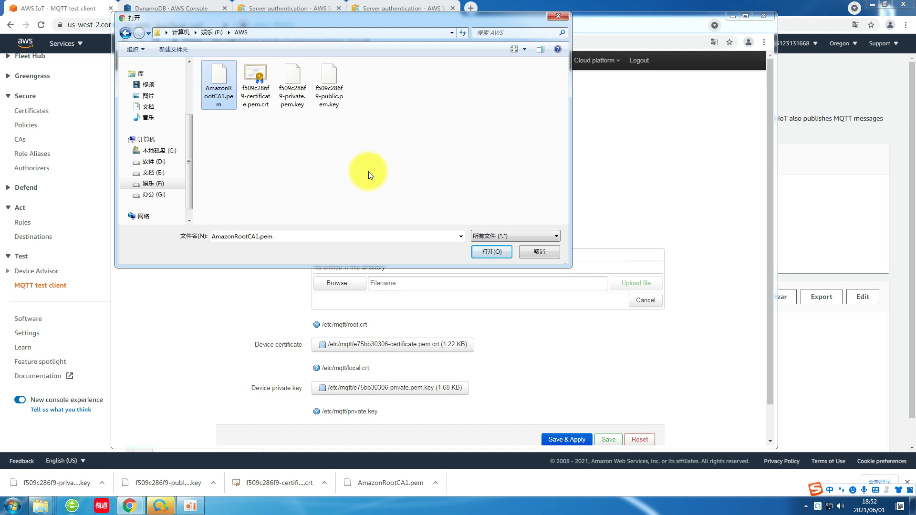
left_click(493, 253)
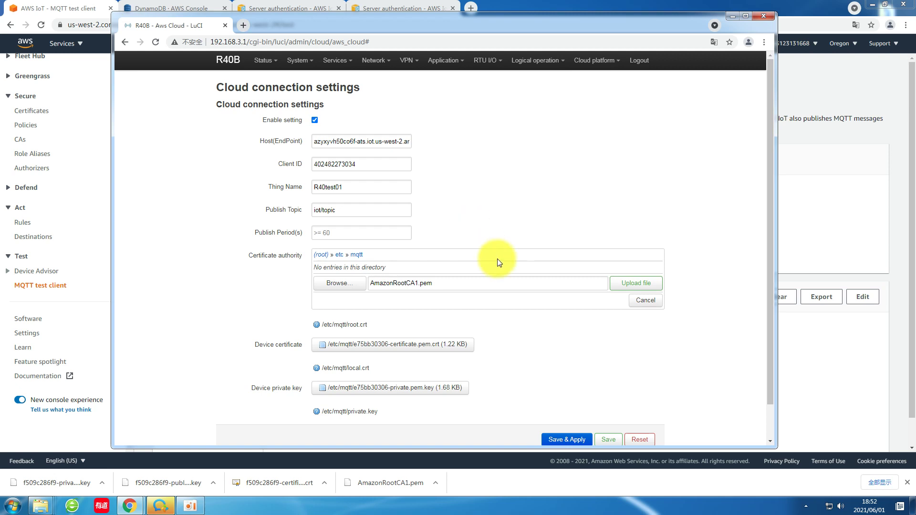
left_click(631, 284)
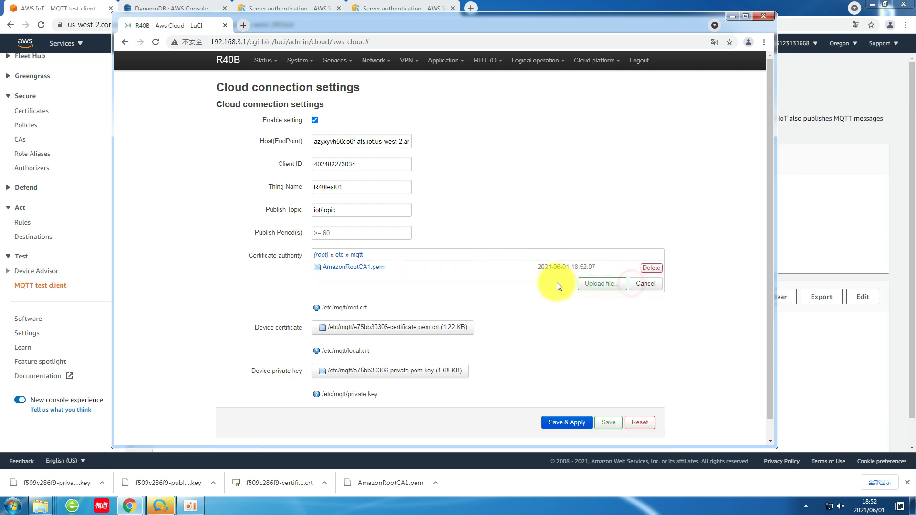
left_click(372, 267)
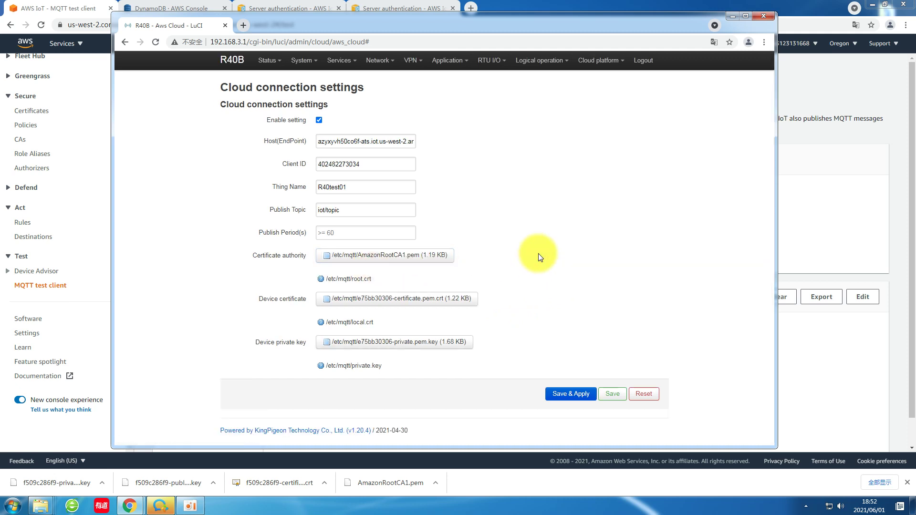
Browse the router's files for the device certificate and open the etc/mqtt folder.
left_click(411, 298)
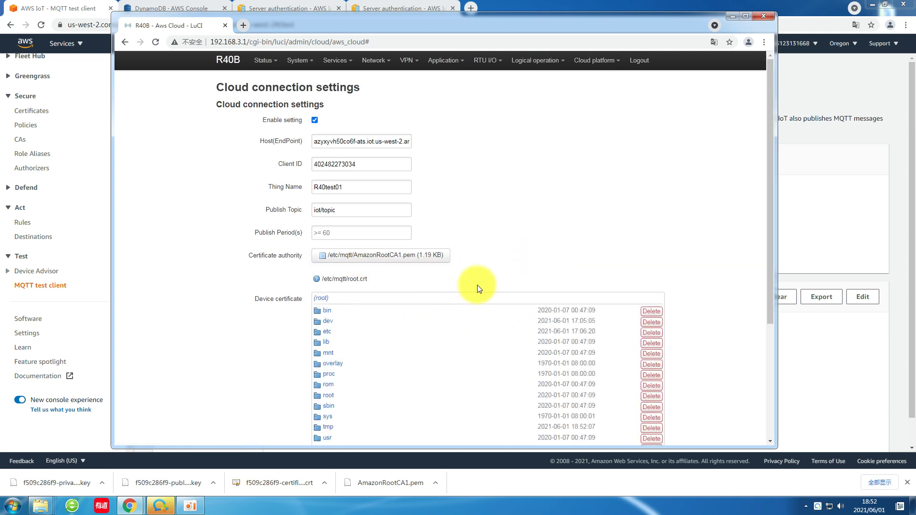
left_click(327, 332)
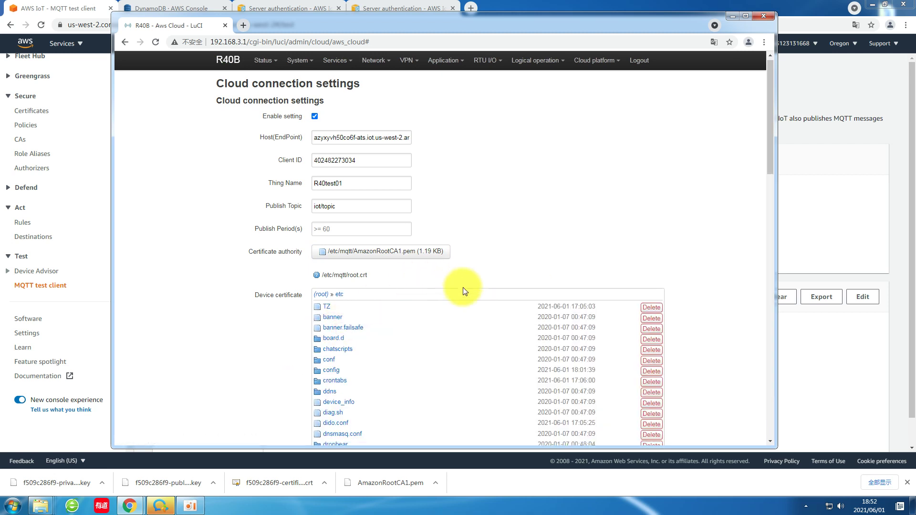
scroll(462, 288, "down", 6)
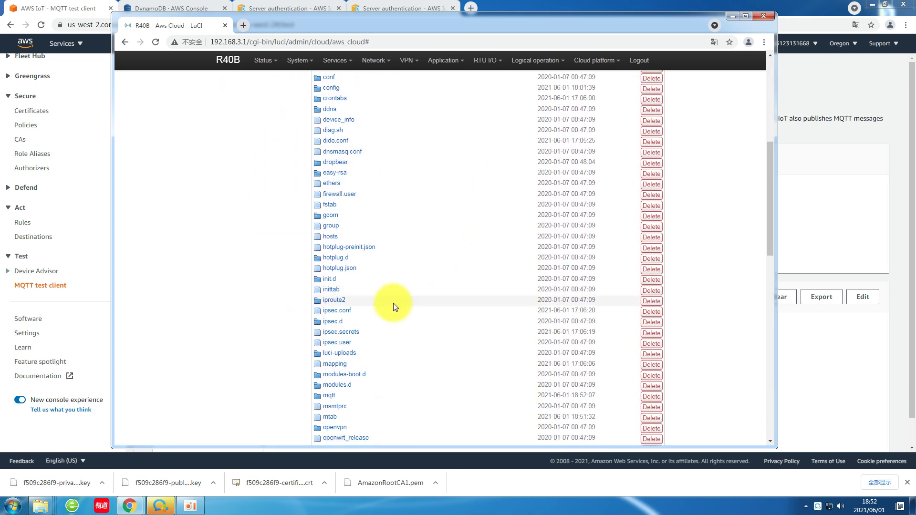
scroll(393, 303, "down", 2)
left_click(332, 305)
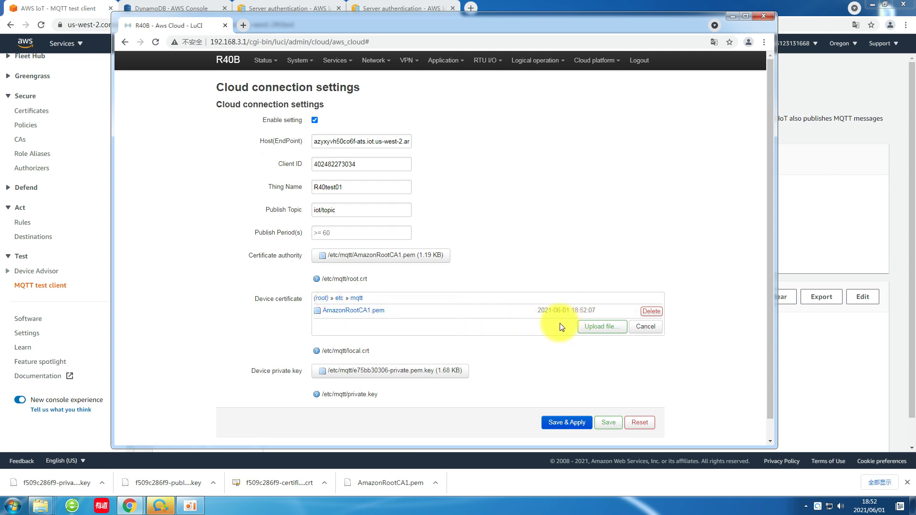
Upload f509c286f9-certificate.pem.crt from the AWS folder and select it as the device certificate.
left_click(596, 327)
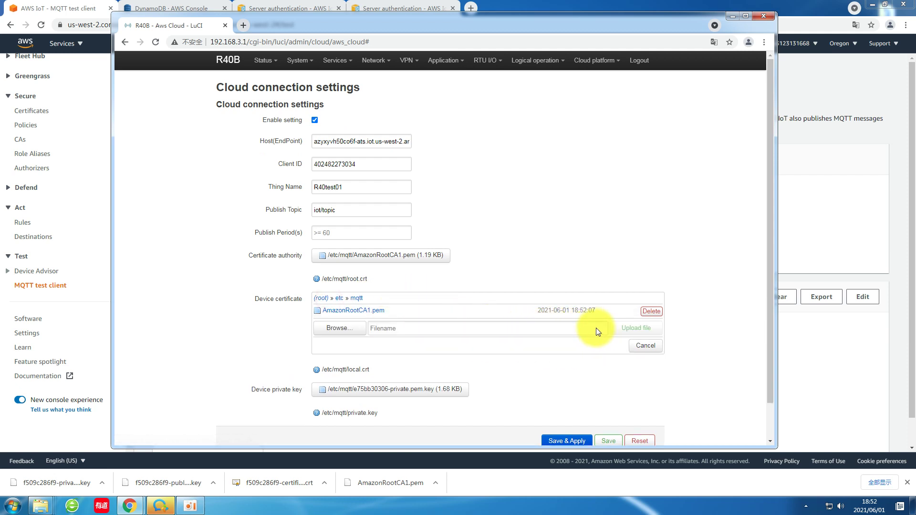
left_click(344, 328)
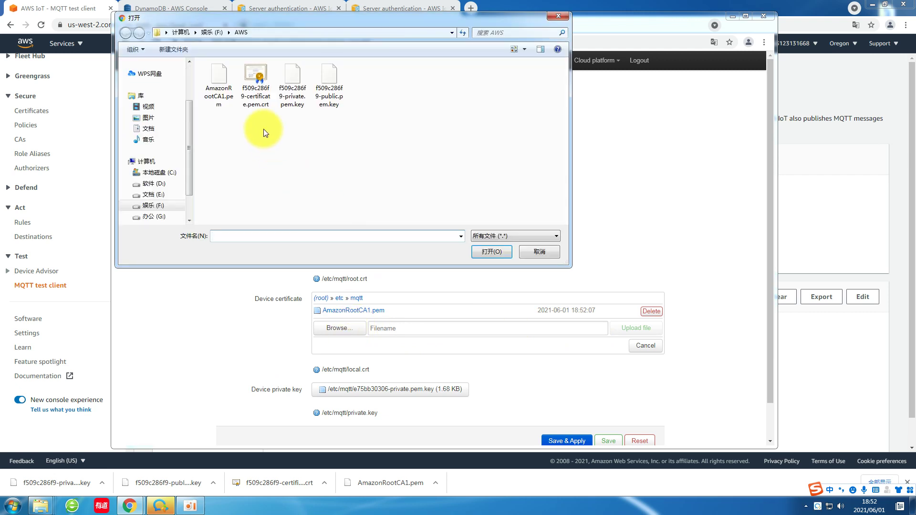
left_click(248, 91)
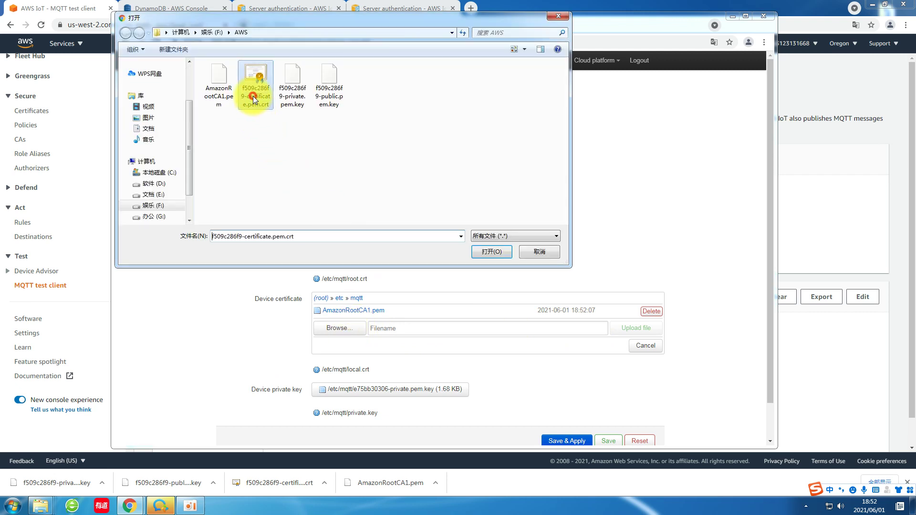
left_click(491, 252)
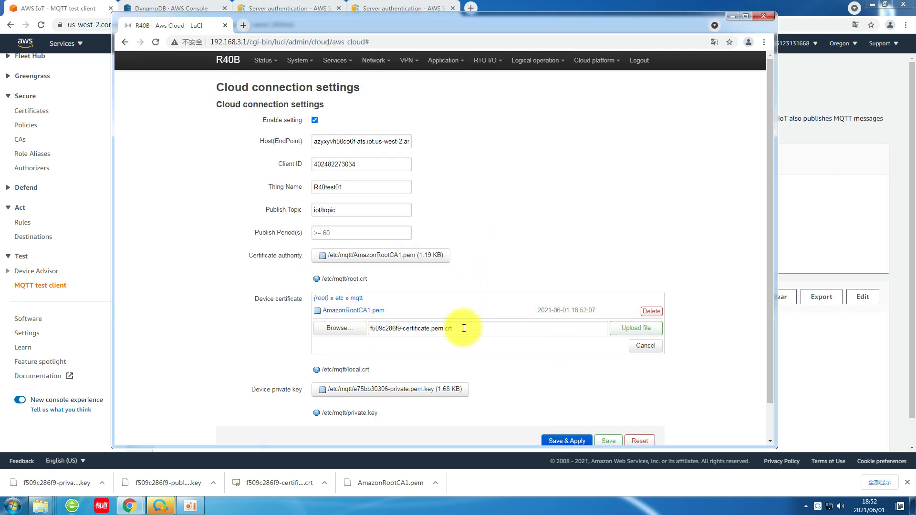
left_click(620, 329)
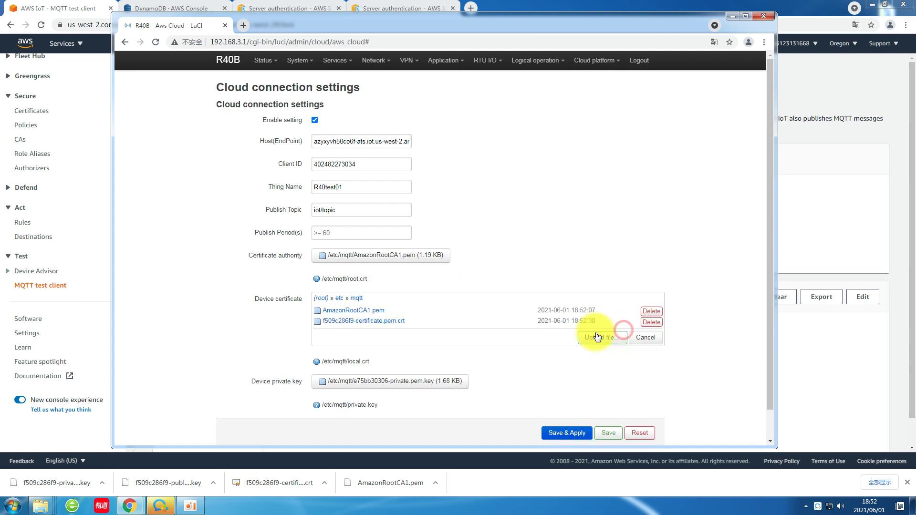
left_click(387, 321)
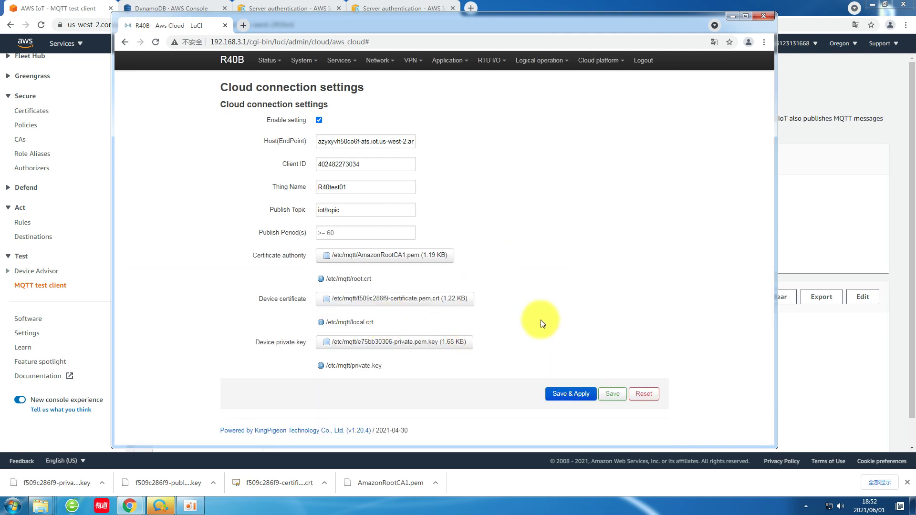
Browse the router's files for the device private key and open the etc/mqtt folder.
left_click(426, 343)
scroll(466, 313, "down", 3)
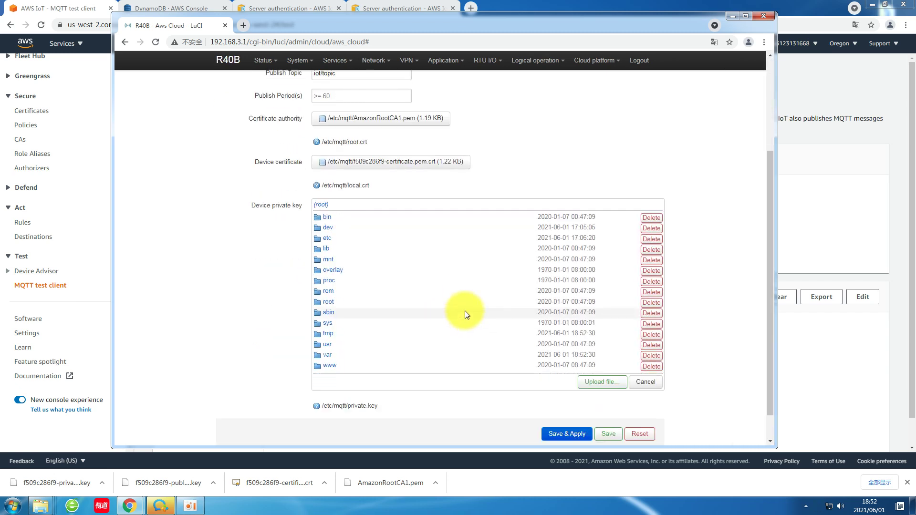
left_click(327, 206)
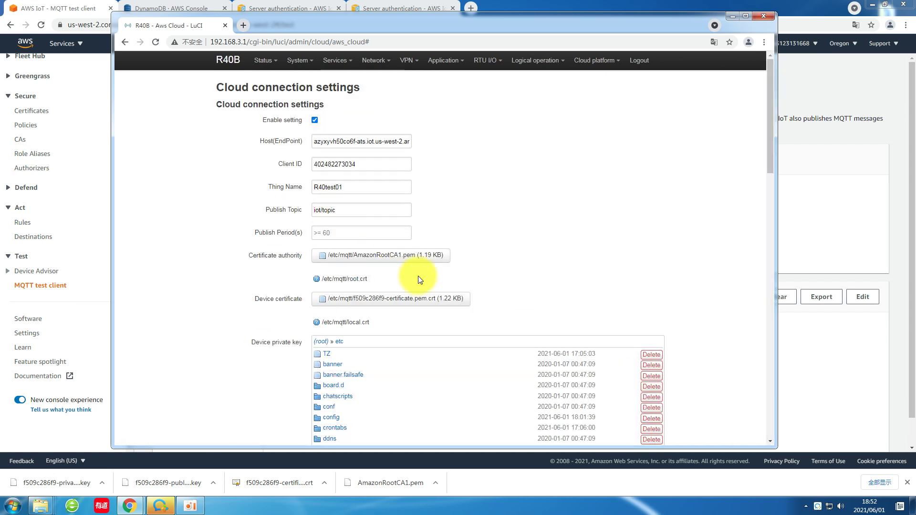
scroll(437, 346, "down", 3)
scroll(436, 346, "down", 6)
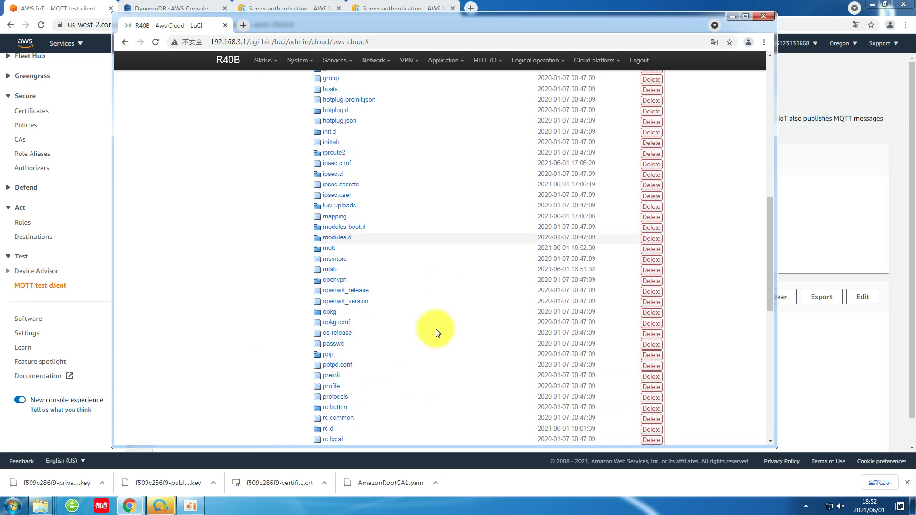
left_click(329, 247)
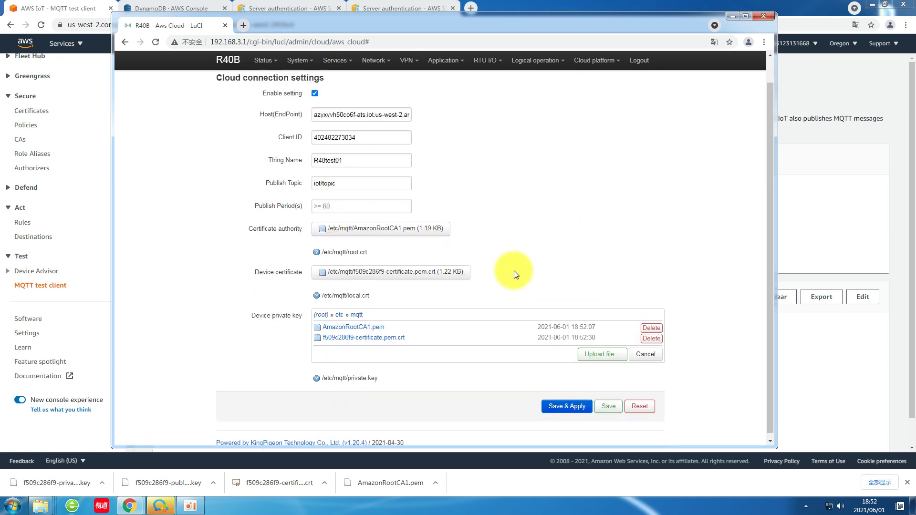
Upload f509c286f9-private.pem.key to etc/mqtt and select f509c286f9-certificate.pem.crt for the device private key.
left_click(594, 350)
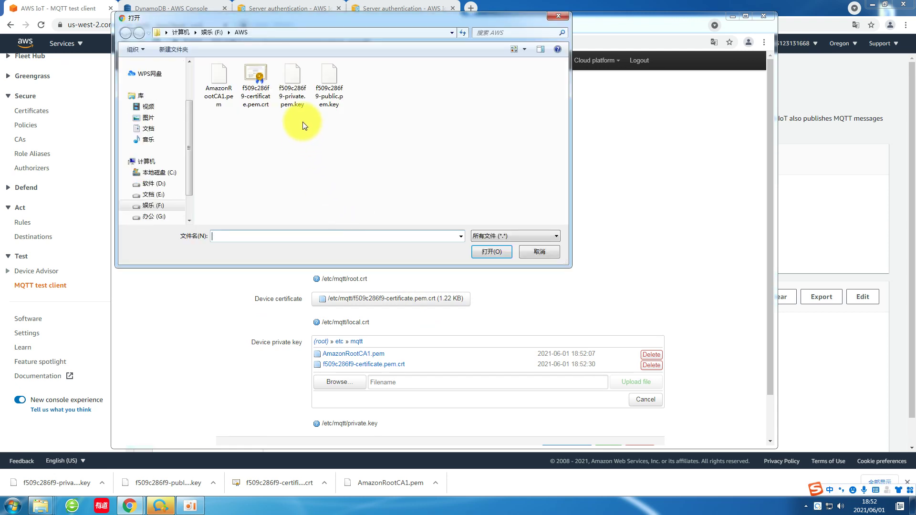
double_click(291, 90)
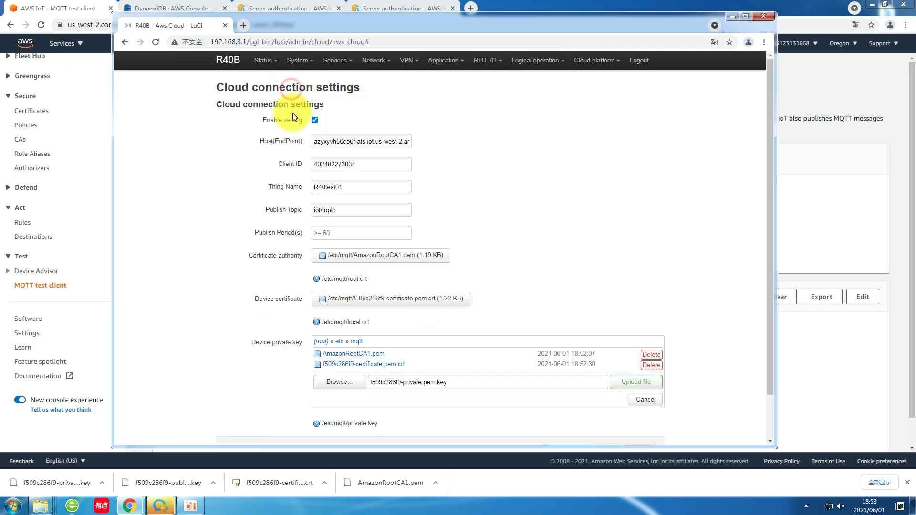
scroll(498, 310, "down", 1)
left_click(620, 337)
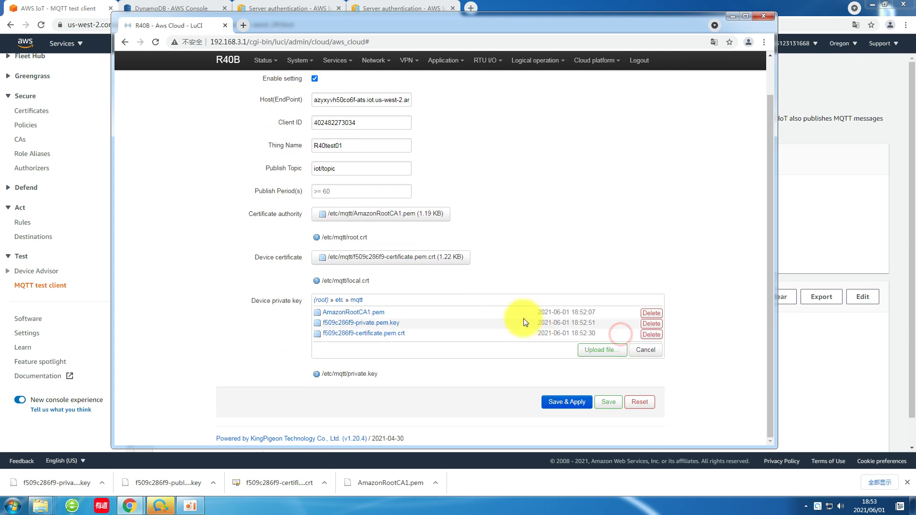
left_click(389, 334)
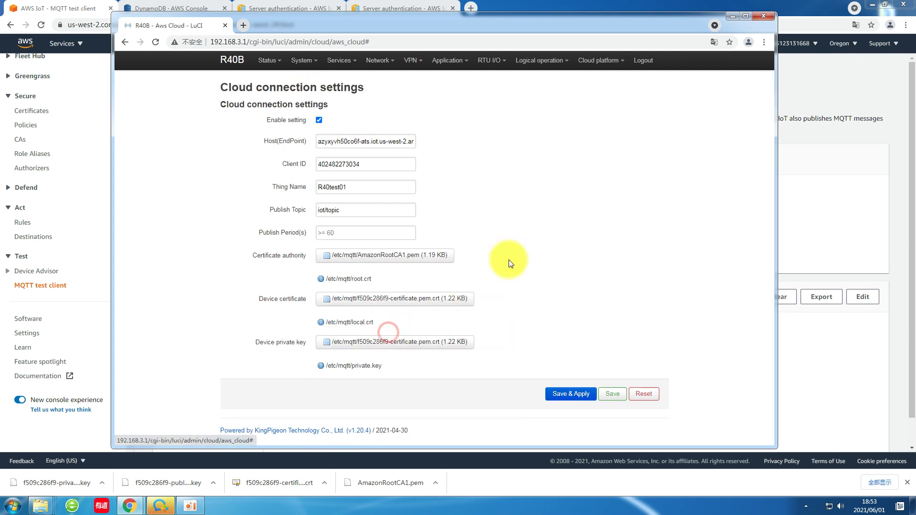
Save and apply the cloud connection settings, and reopen the Aws Cloud page.
left_click(570, 394)
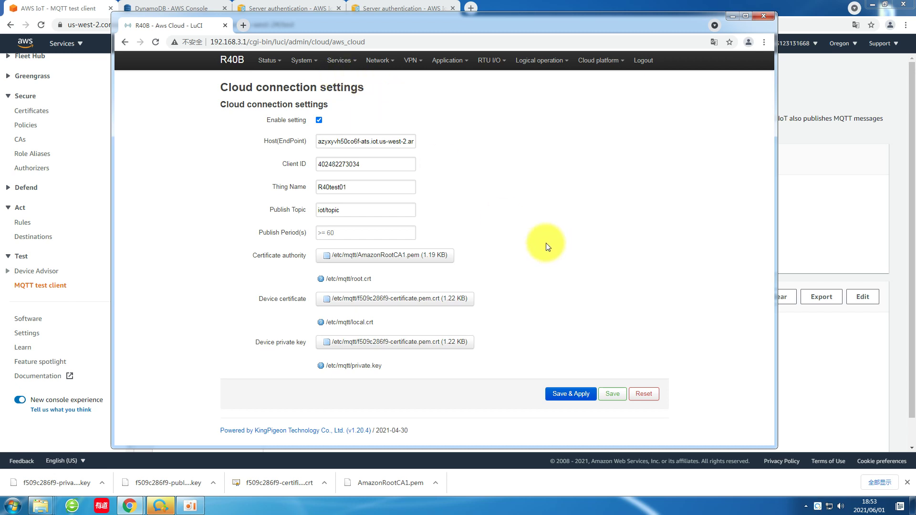
mouse_move(588, 66)
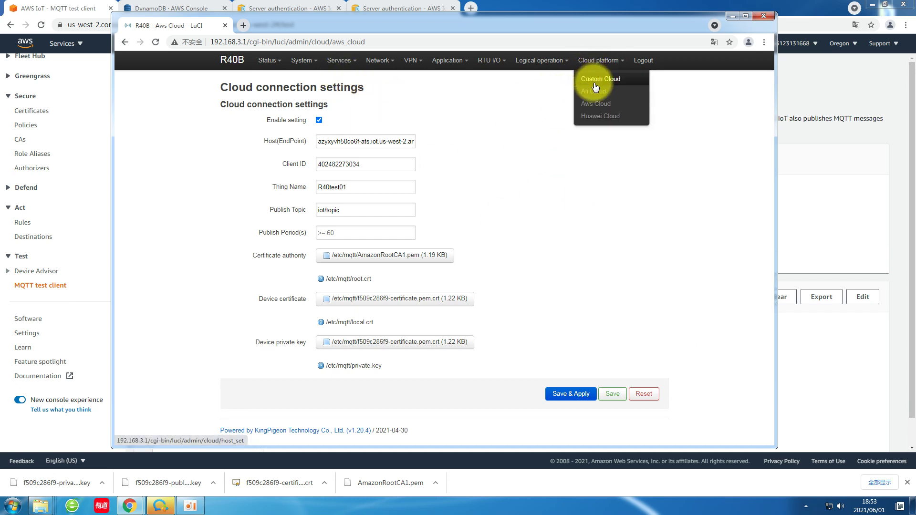
left_click(596, 104)
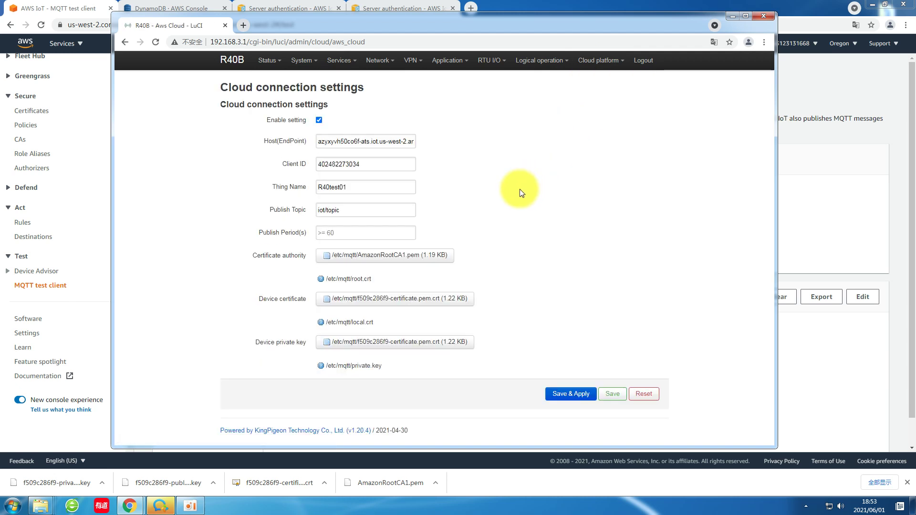
Return to the MQTT test client in the AWS console and reload the page.
left_click(730, 18)
left_click(376, 304)
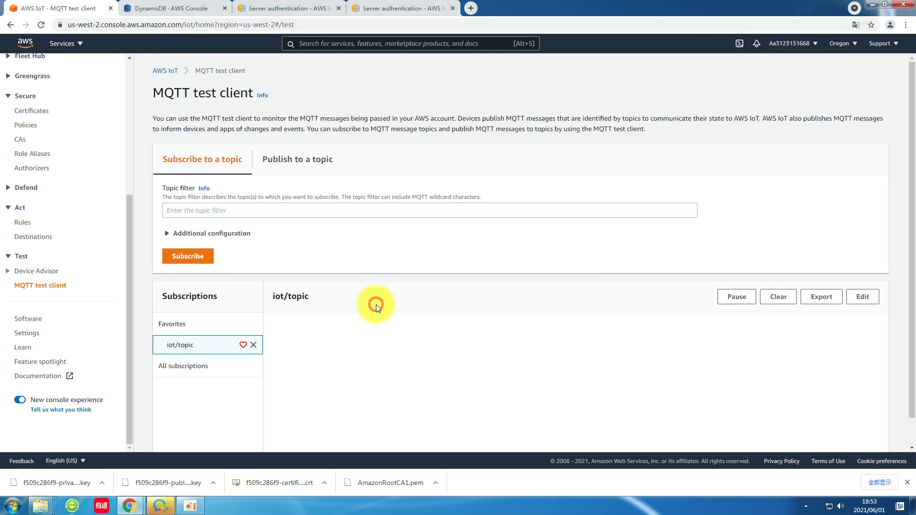
left_click(39, 25)
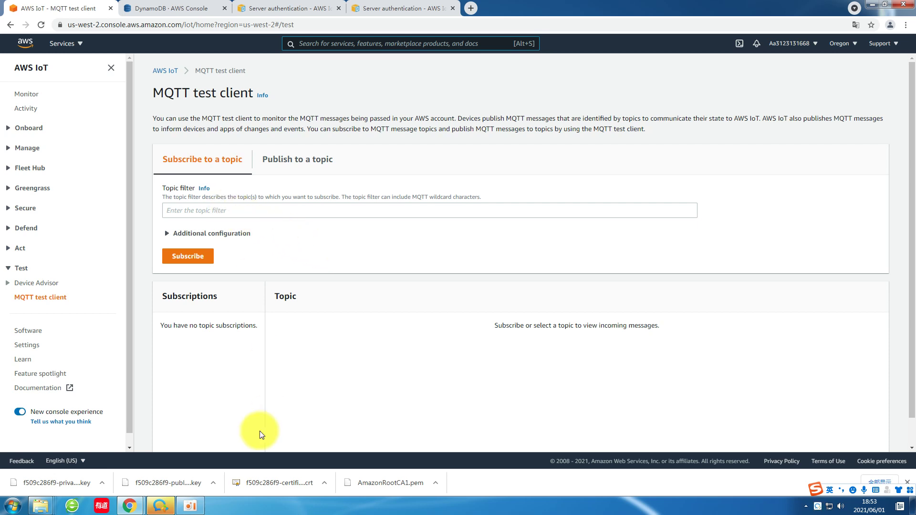
Switch back to the R40B cloud connection settings and copy the Publish Topic iot/topic.
mouse_move(130, 505)
left_click(181, 441)
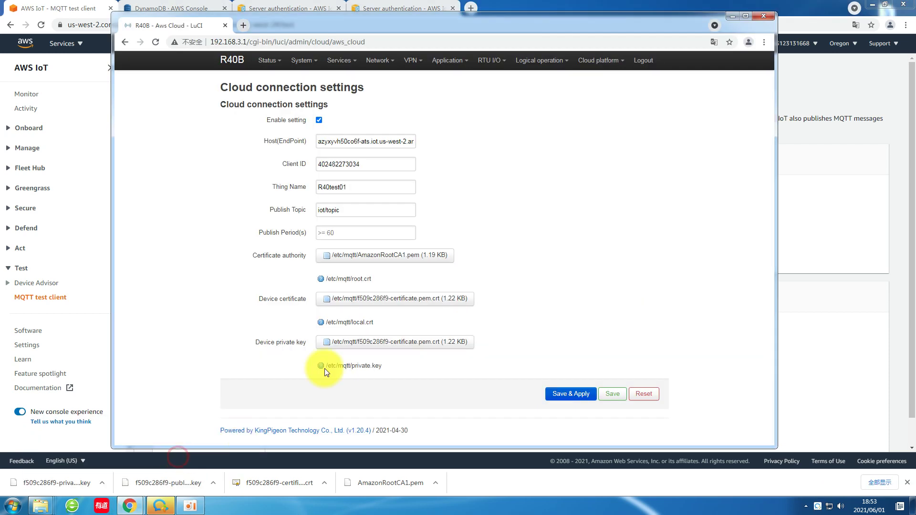
triple_click(350, 215)
key("ctrl+c")
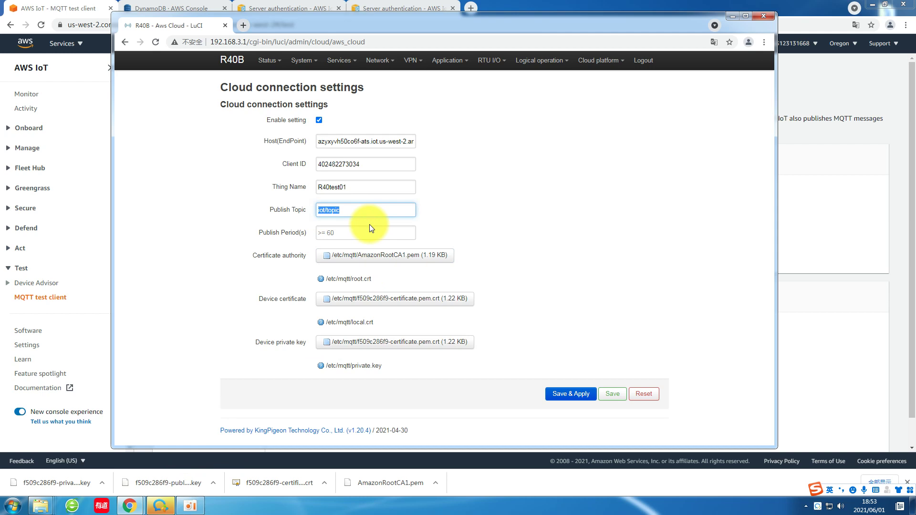
Subscribe to the topic filter iot/topic in the AWS MQTT test client.
left_click(827, 196)
left_click(221, 212)
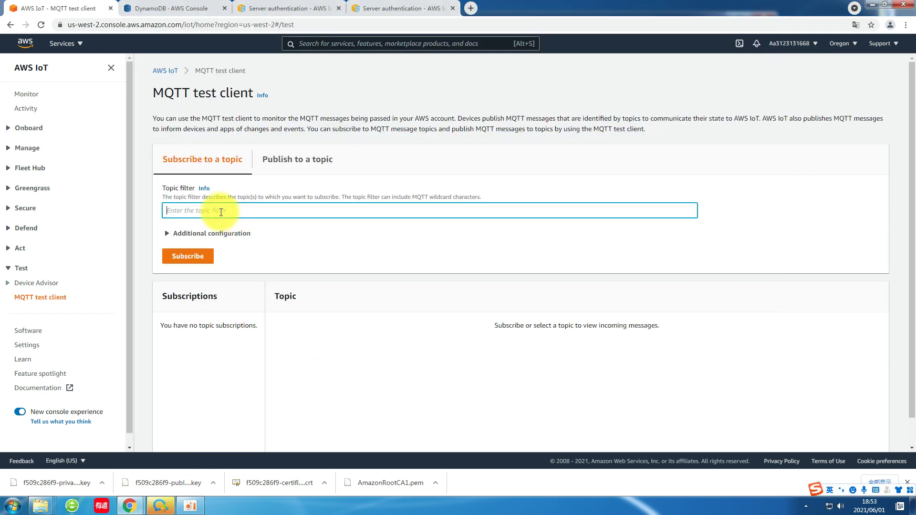
key("ctrl+v")
left_click(192, 257)
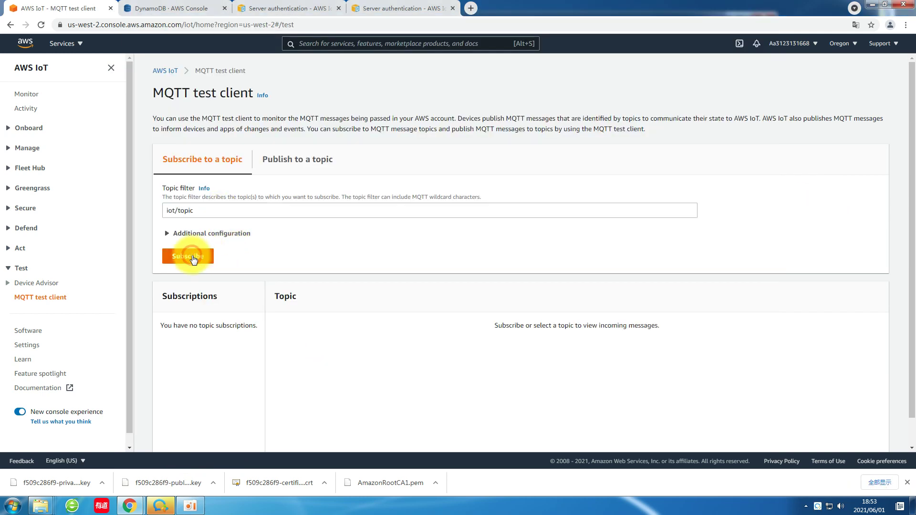